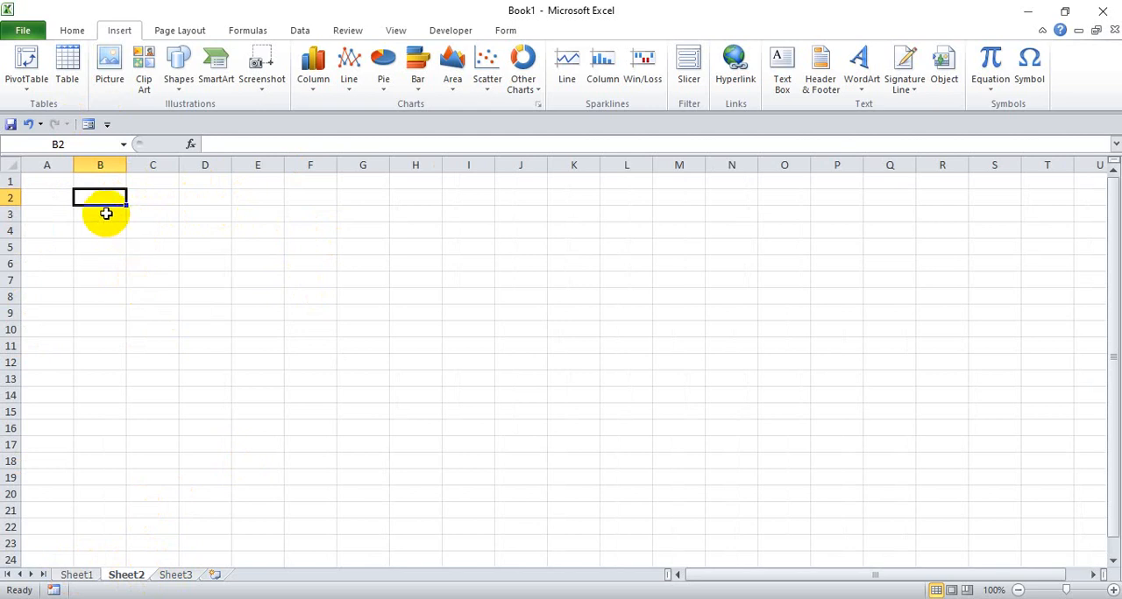
- Enter the formula =CHAR(65) in cell B2 of Sheet2
text(=)
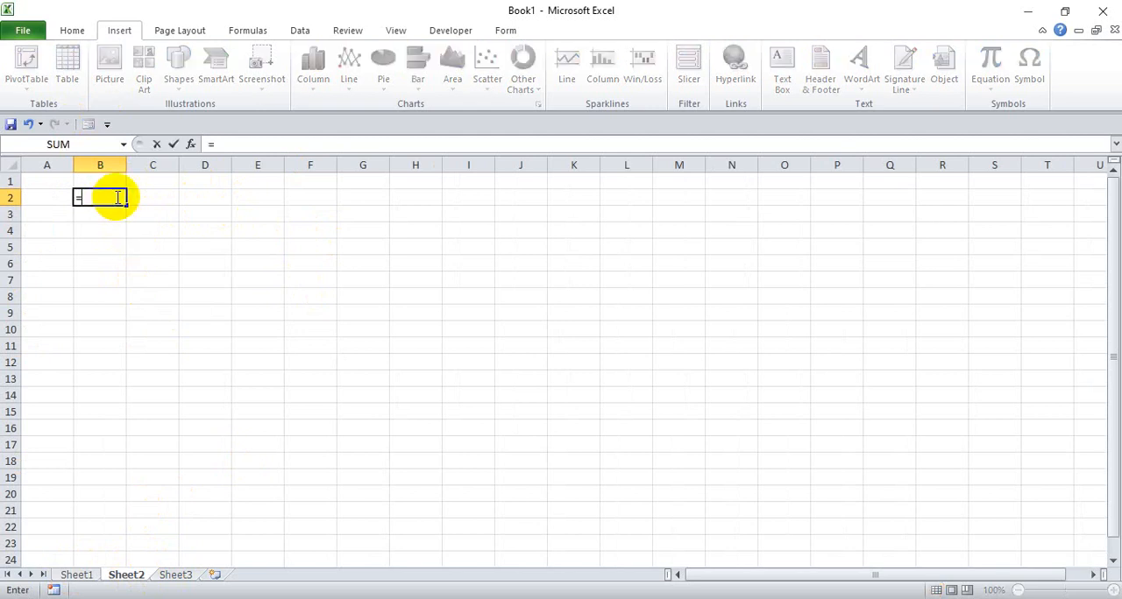
text(char(65)
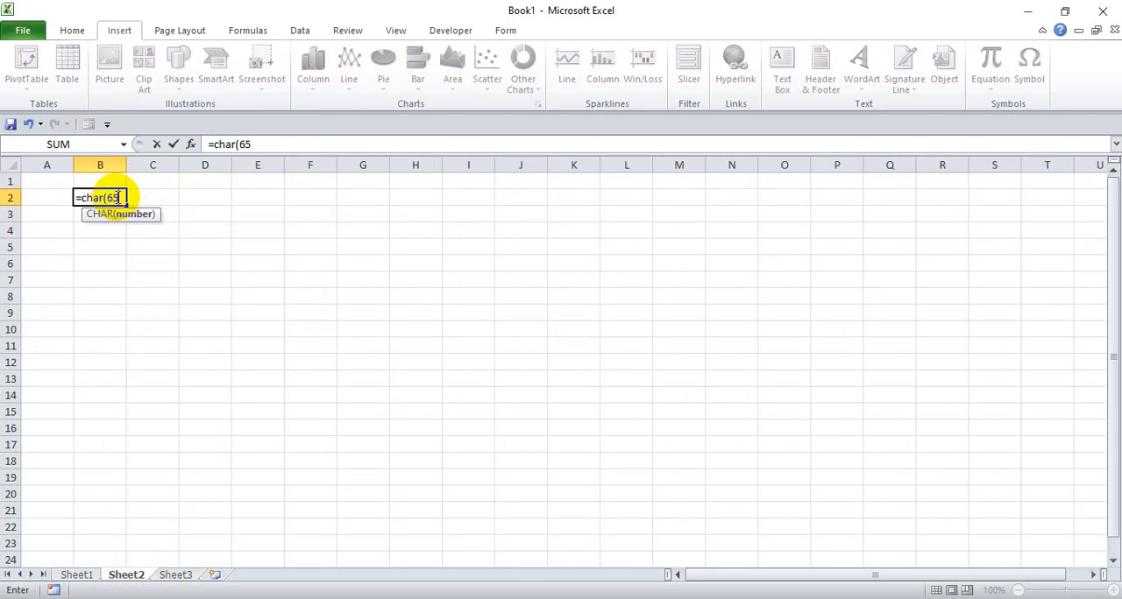
text())
key(Return)
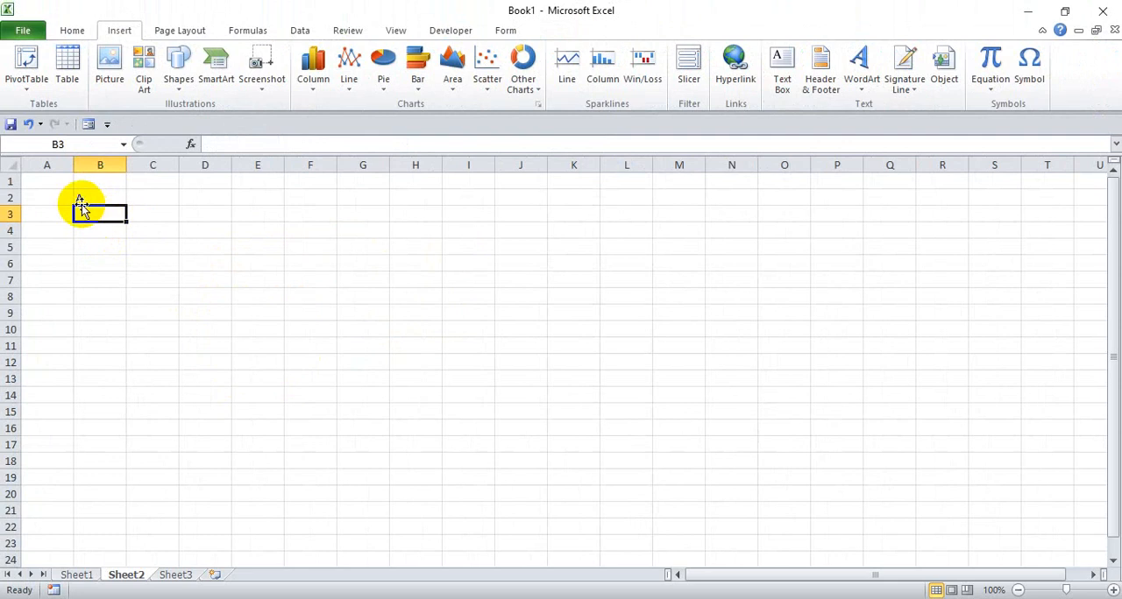
- Enter the formula =CHAR(97) in cell B3 and check the formulas in B2 and B3
text(=c)
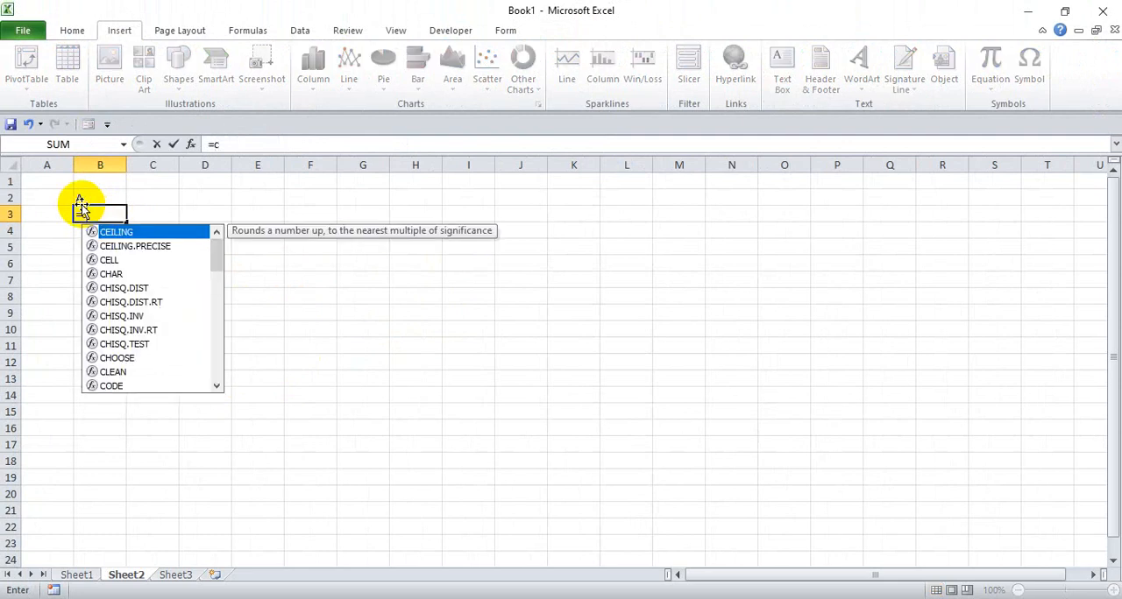
text(har()
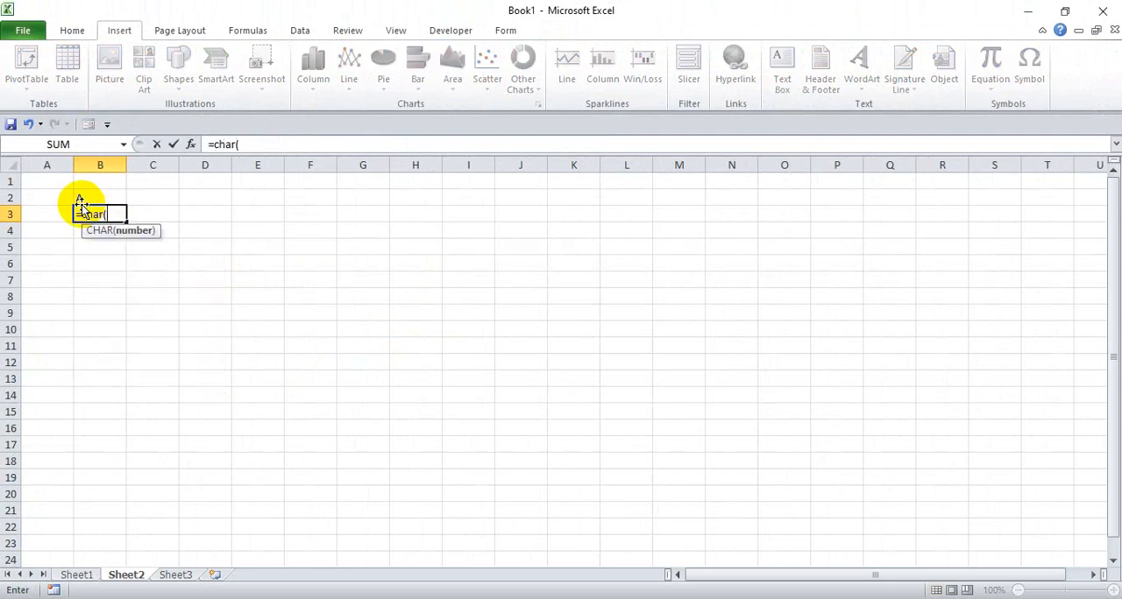
text(97))
key(Return)
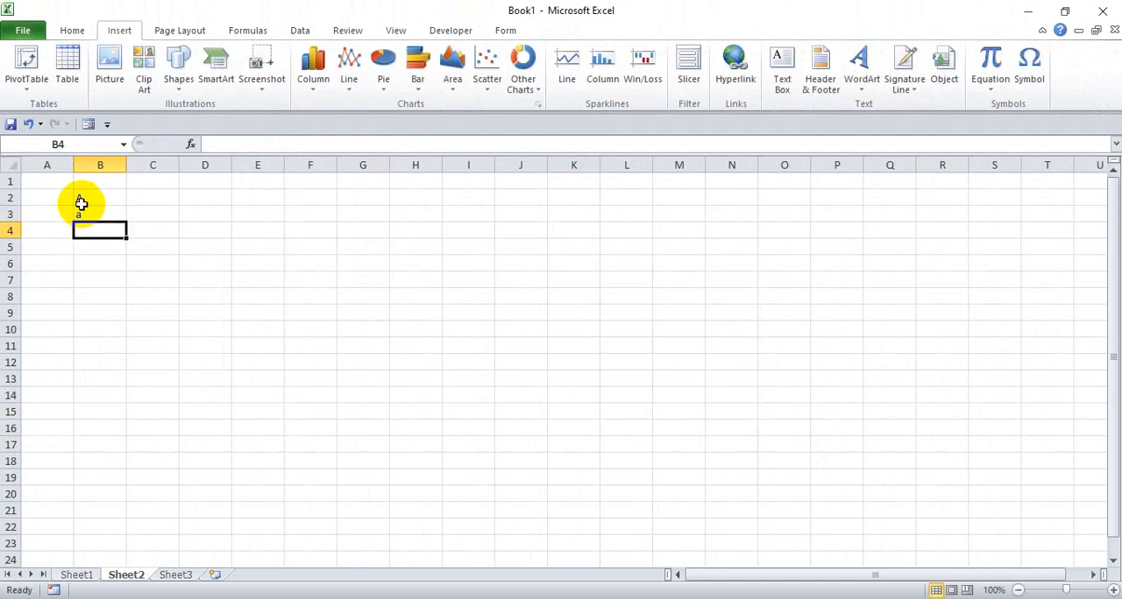
click(100, 201)
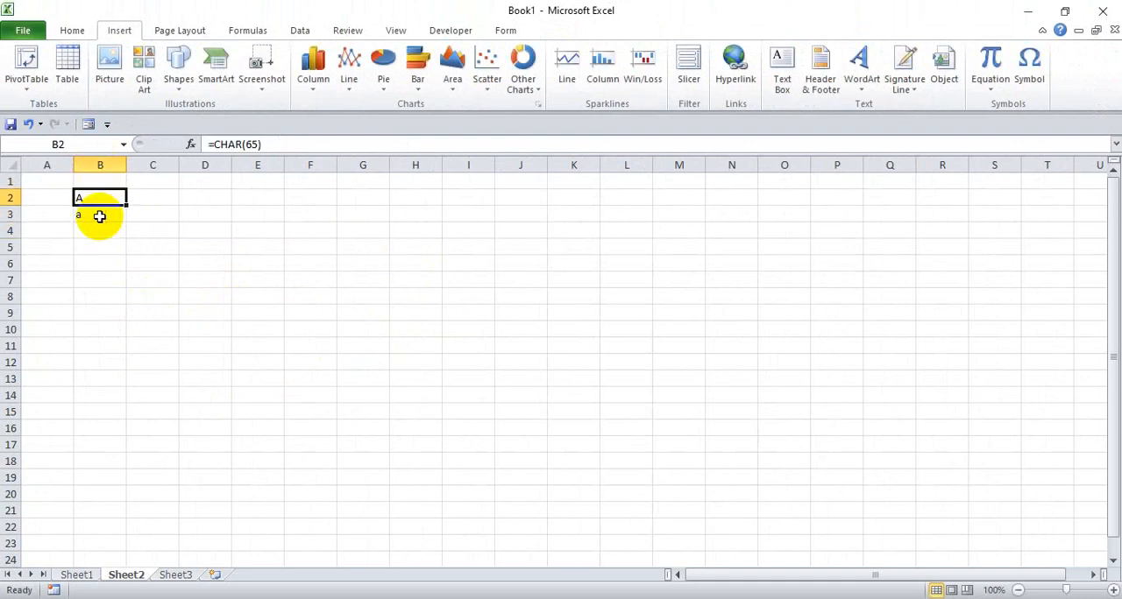
click(100, 215)
click(102, 200)
- Enter a sample six-character token mixing uppercase letters, lowercase letters and a digit in cell C2
click(137, 195)
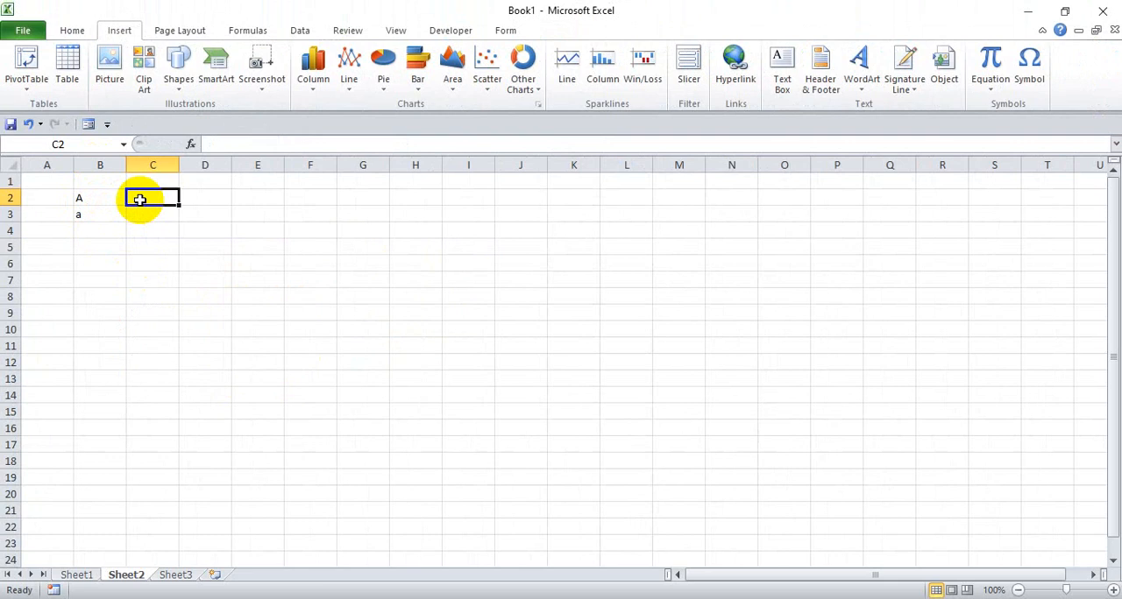
text(Ab7)
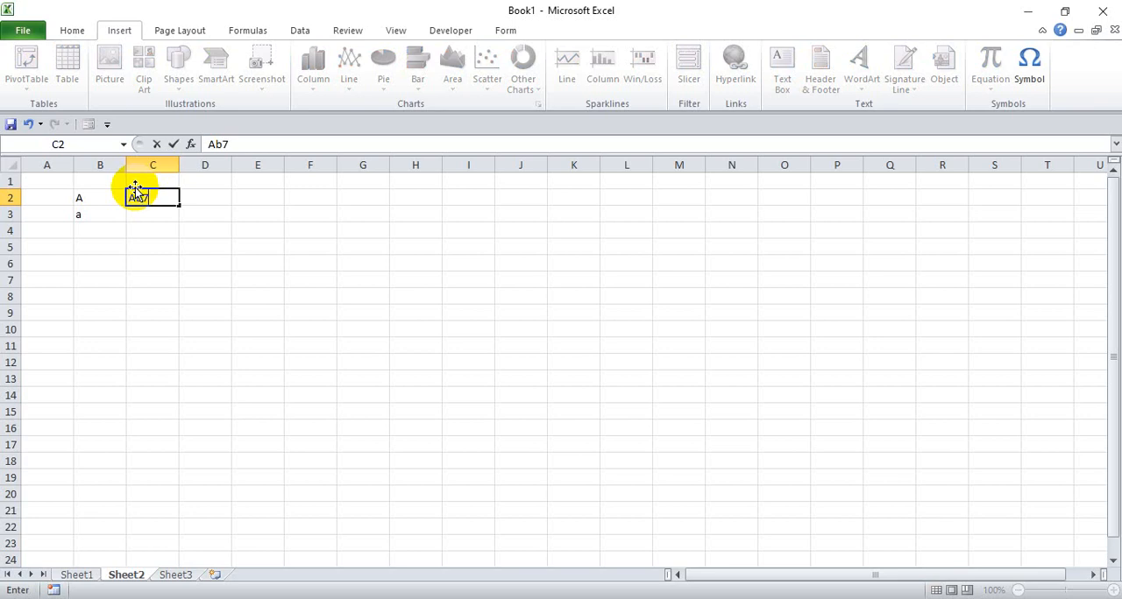
text(A)
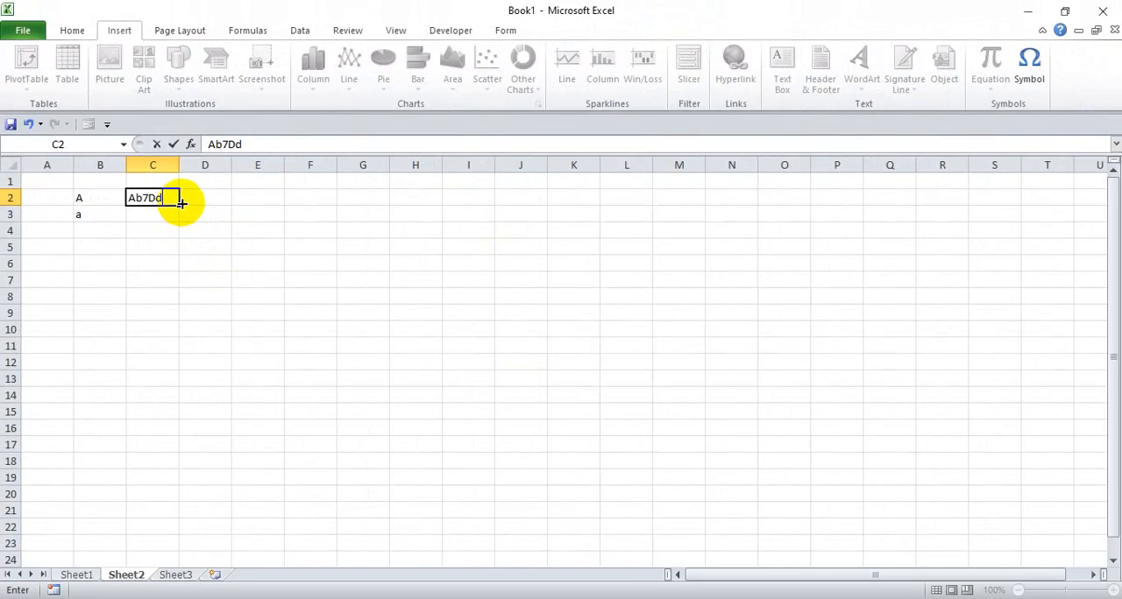
text(f)
click(187, 210)
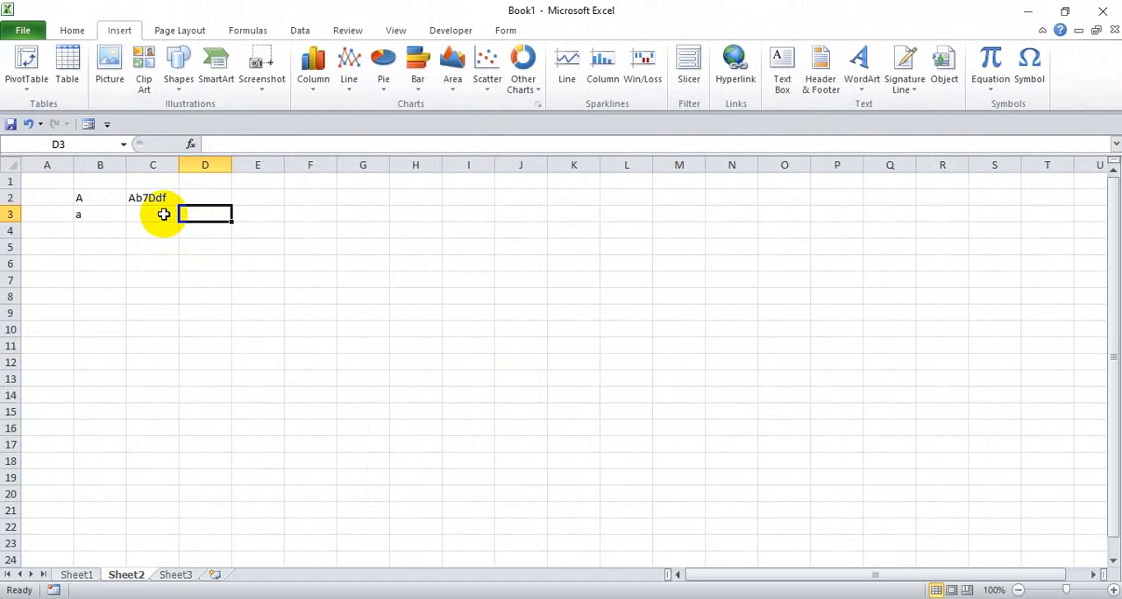
- Review the sample entries and clear the contents of cells B2:C4
click(153, 194)
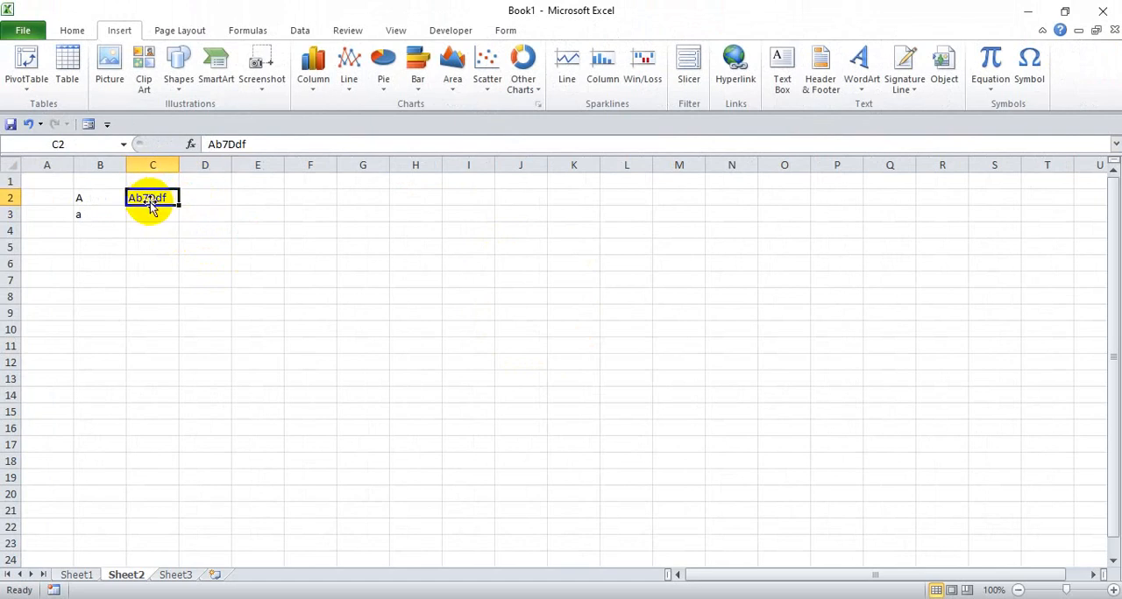
click(86, 197)
click(82, 216)
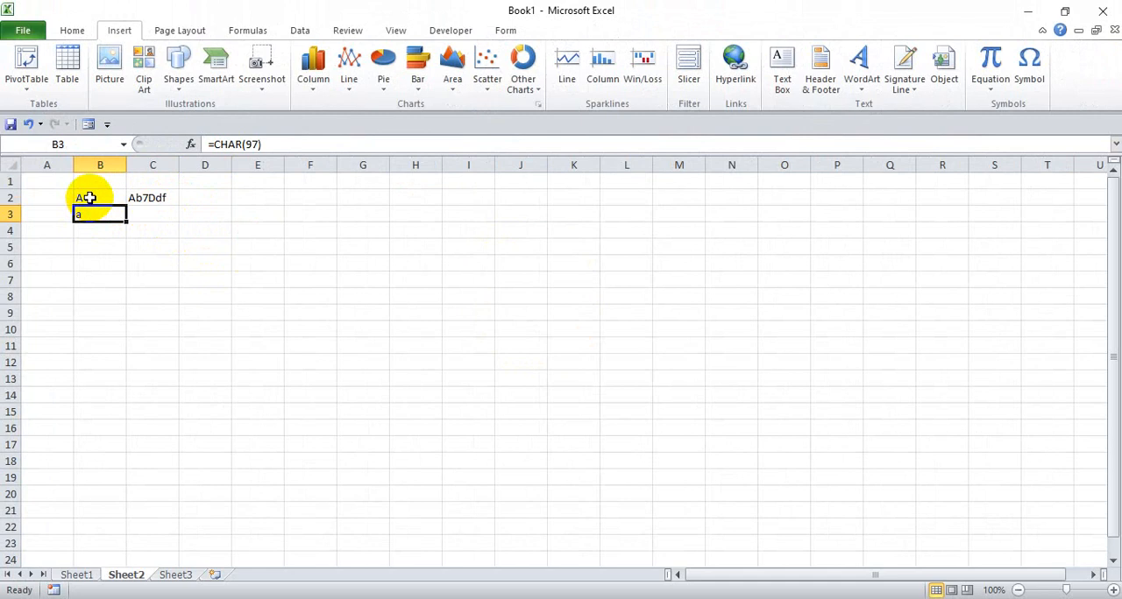
drag(82, 197, 161, 224)
key(Delete)
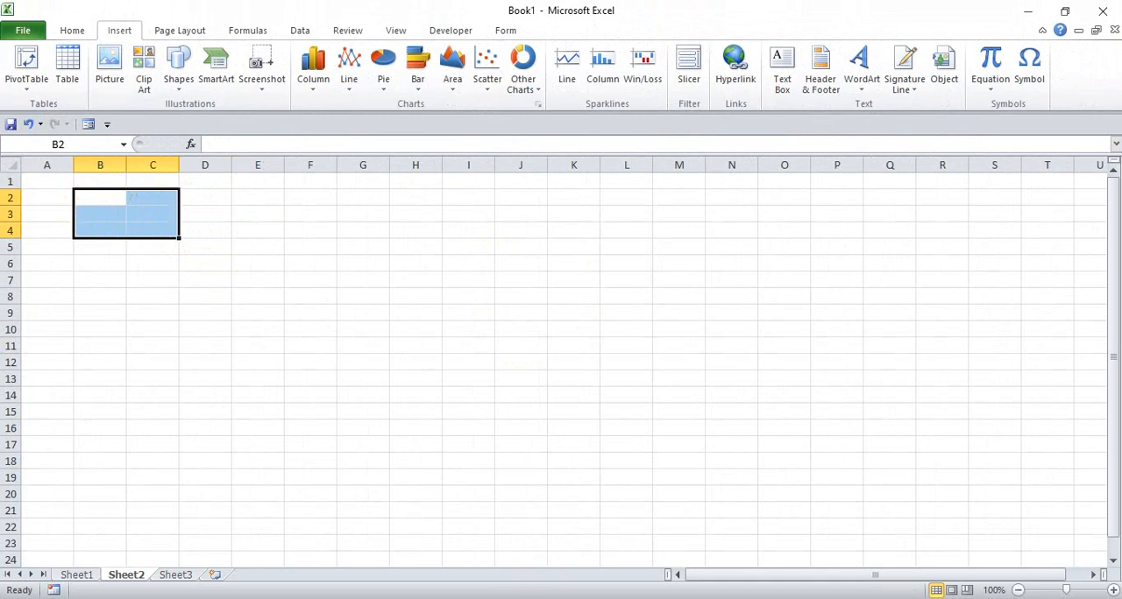
- Switch to the Google Slides presentation and copy the first example token formula on slide 4
click(631, 514)
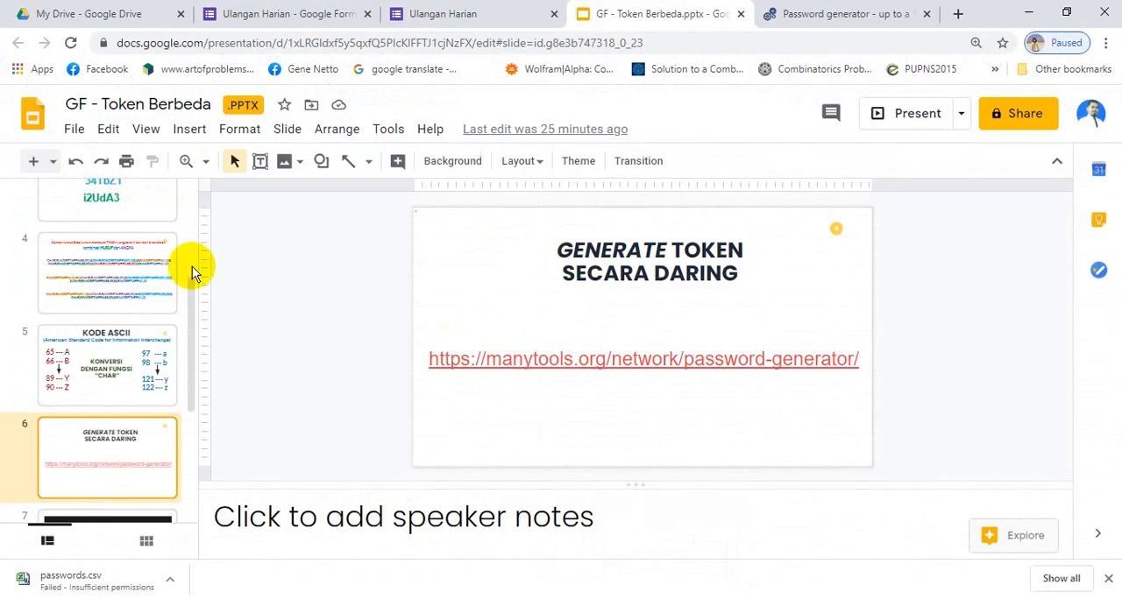
click(96, 300)
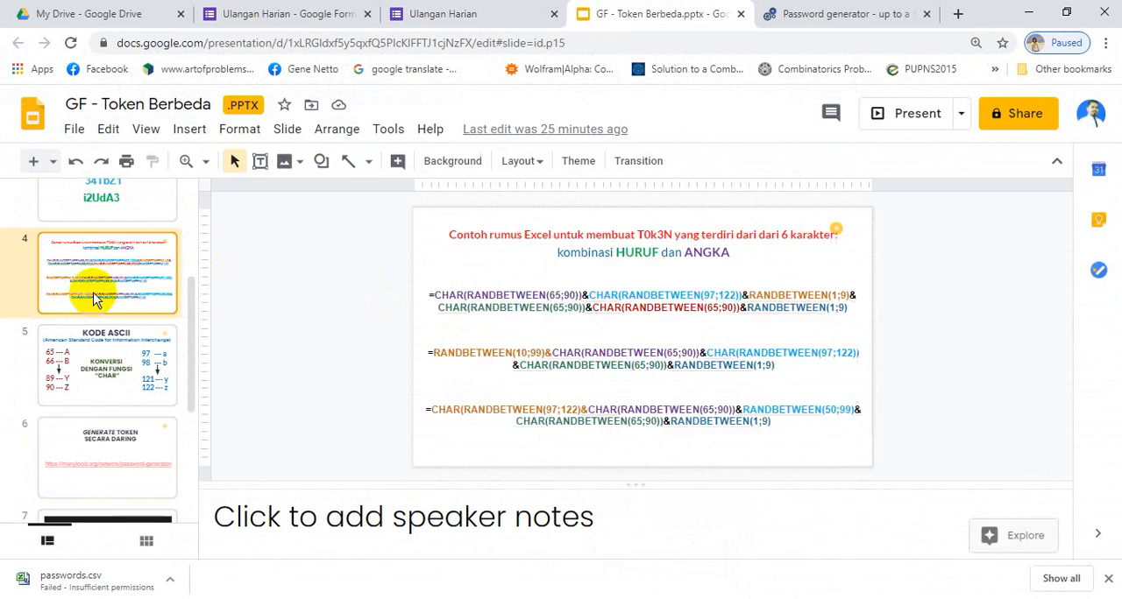
click(529, 302)
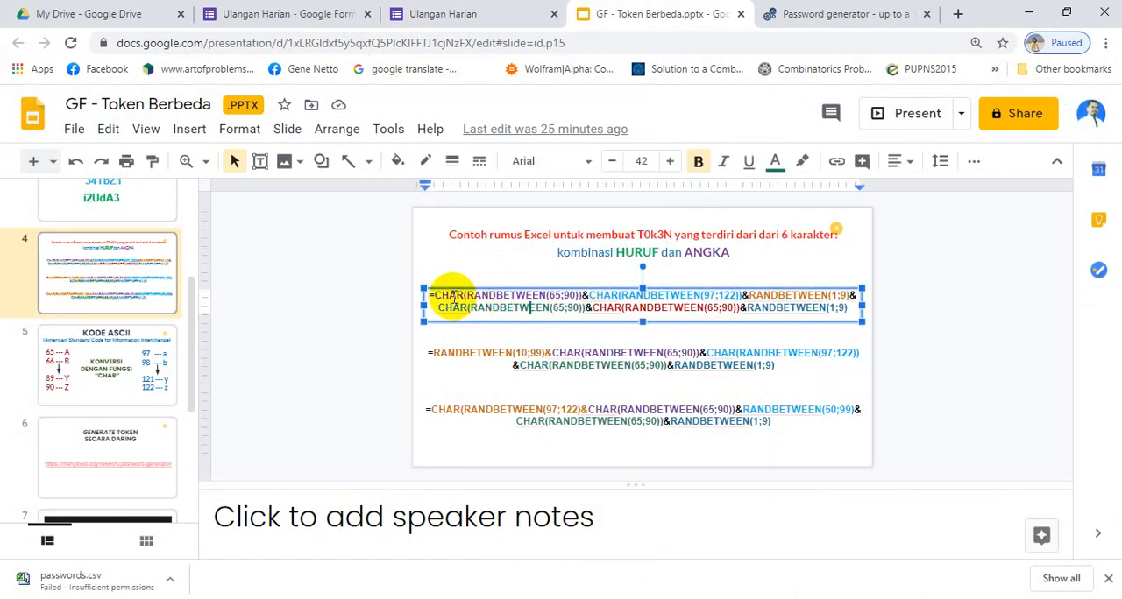
key(ctrl+a)
key(ctrl+c)
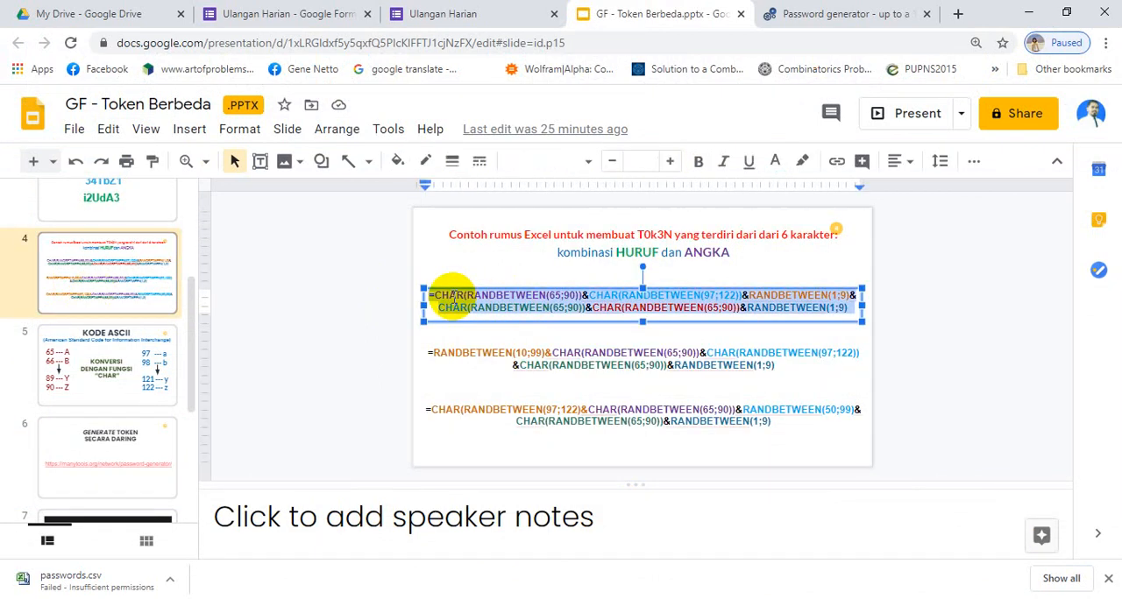
- Switch back to Excel and paste the copied CHAR and RANDBETWEEN formula into cell B2 of Sheet2
click(524, 598)
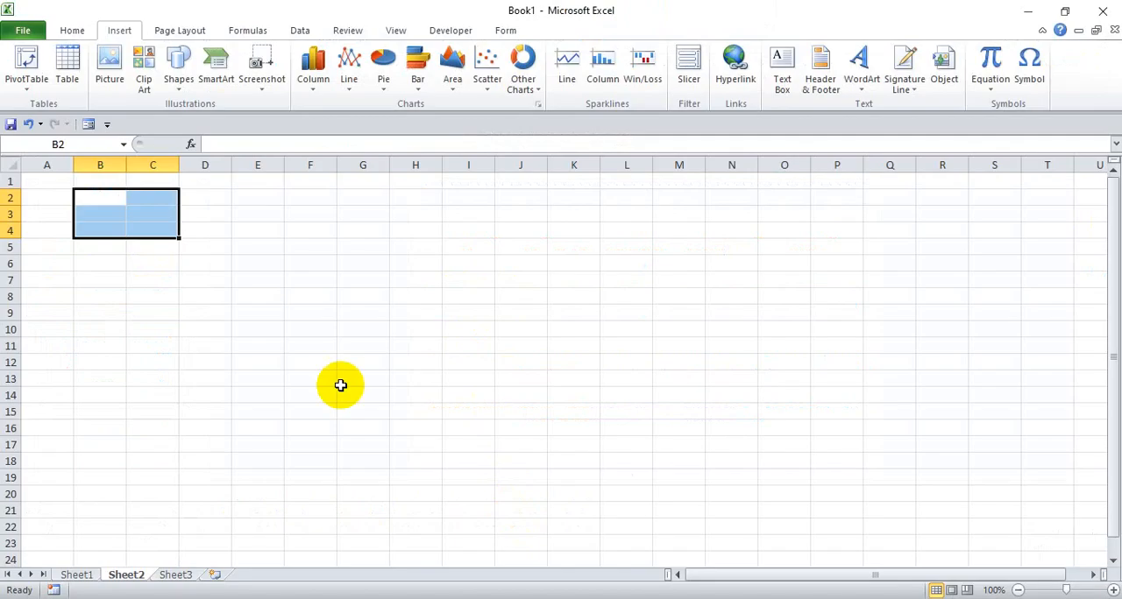
click(97, 194)
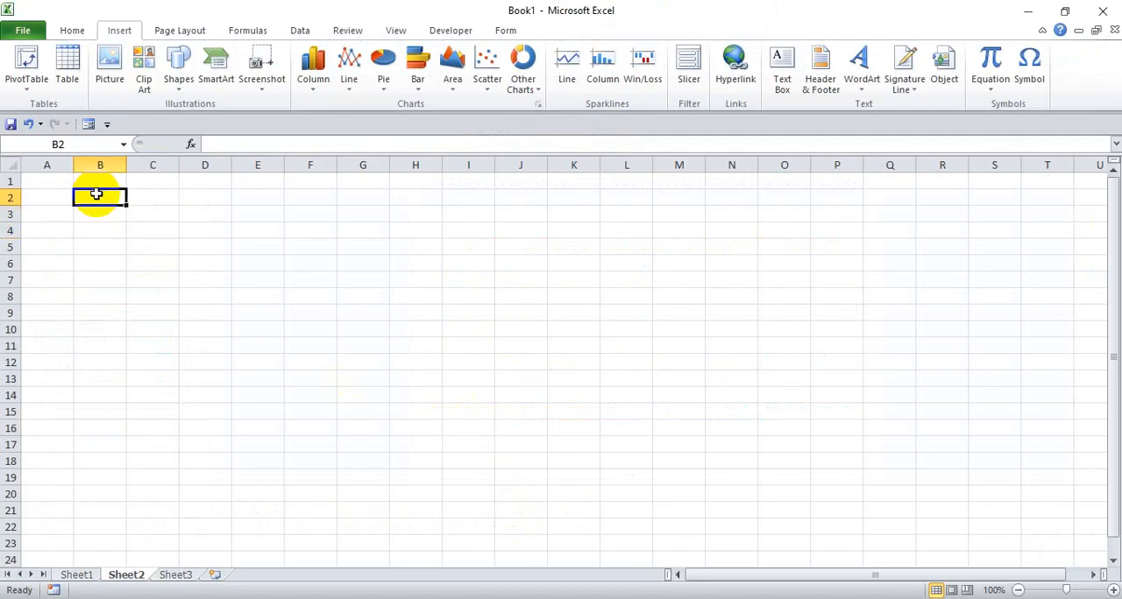
key(ctrl+v)
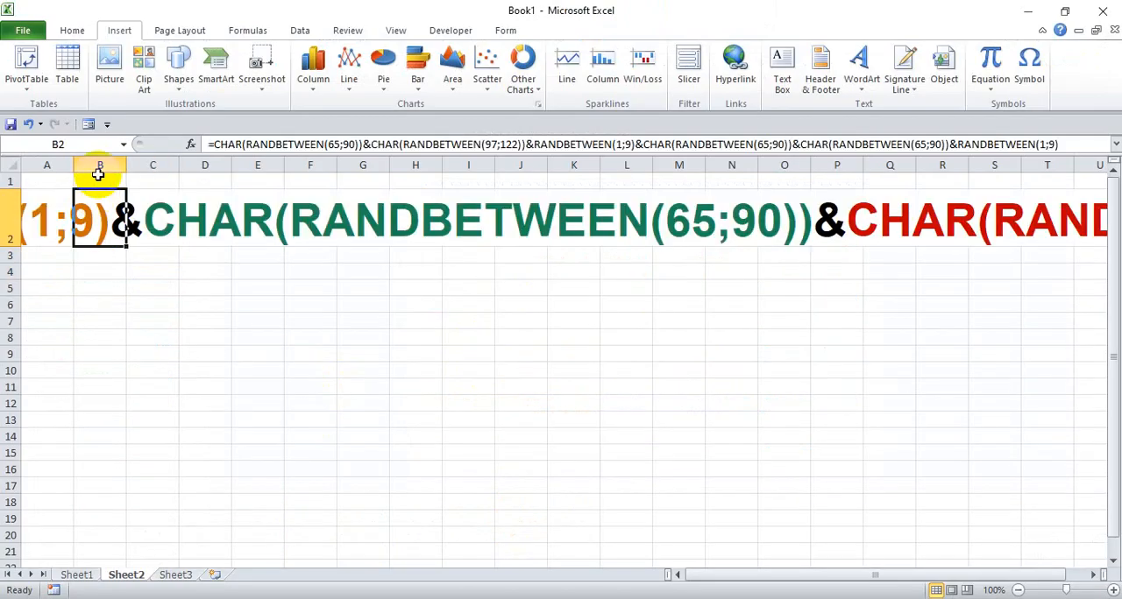
key(Return)
click(94, 219)
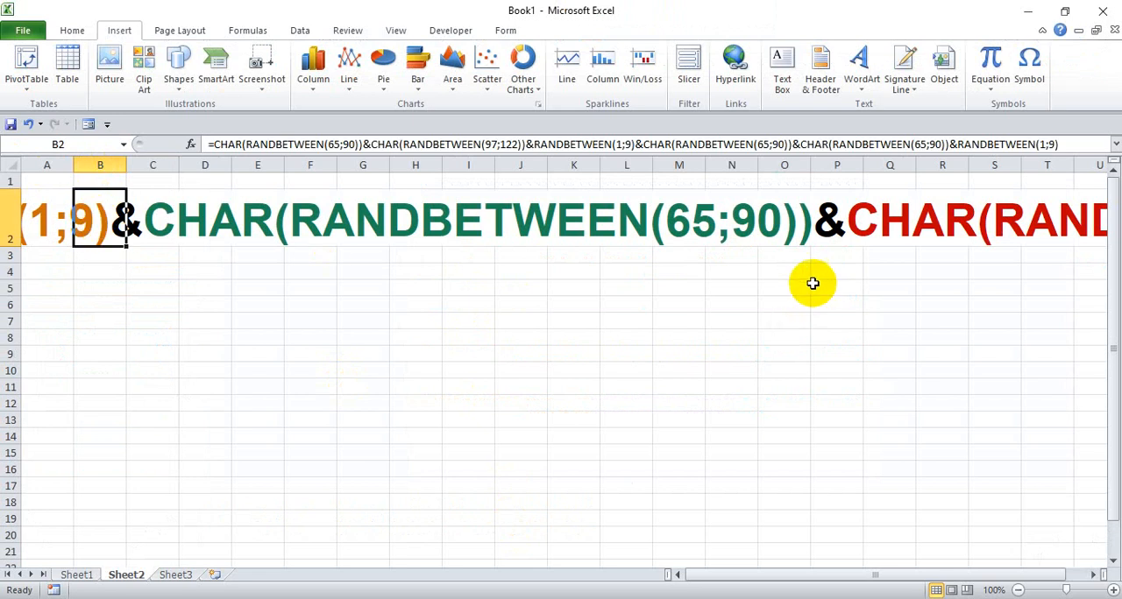
click(63, 228)
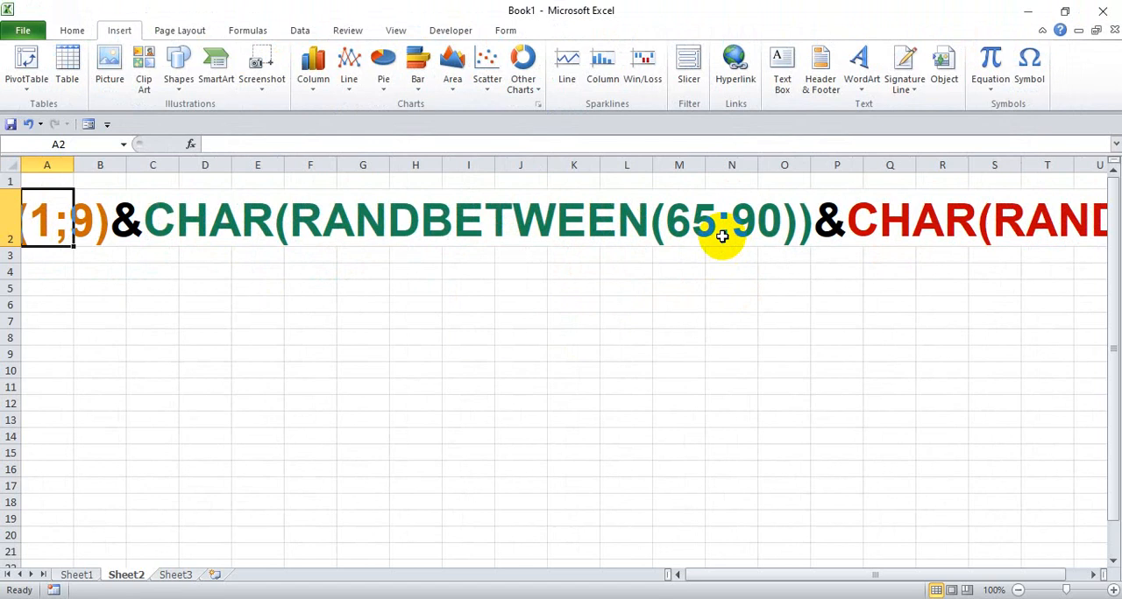
- Replace all semicolons with commas in the sheet using Find and Replace
key(ctrl+f)
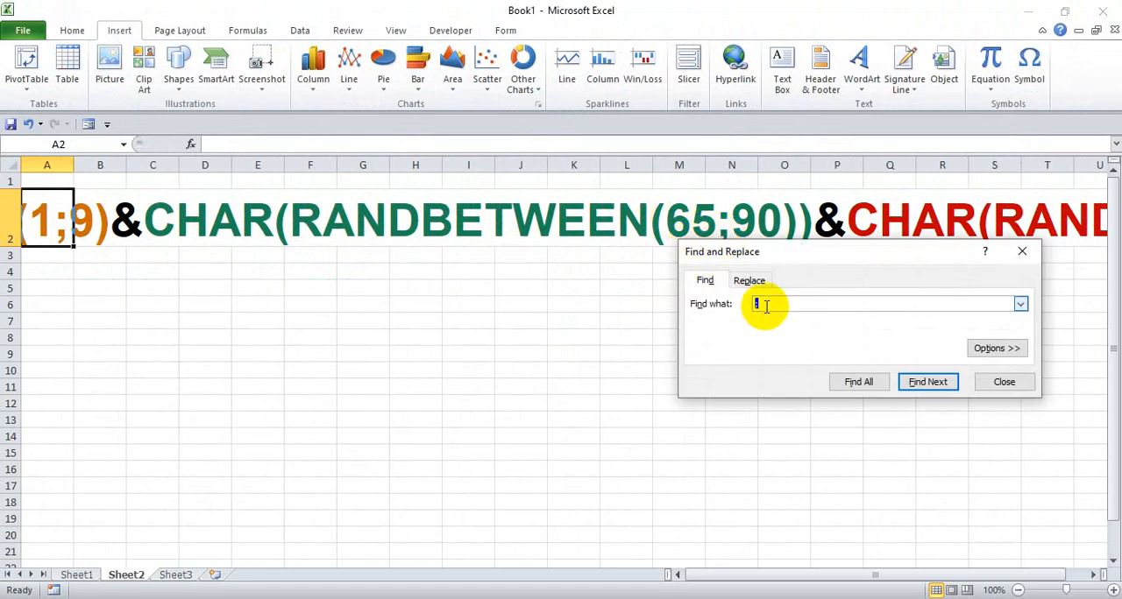
click(749, 280)
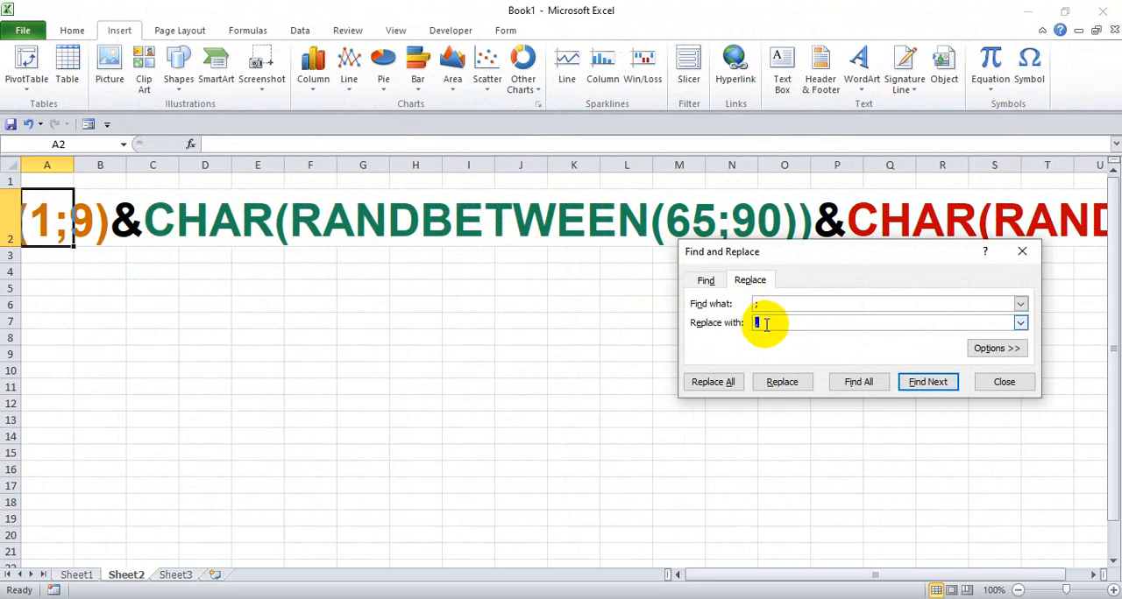
click(717, 382)
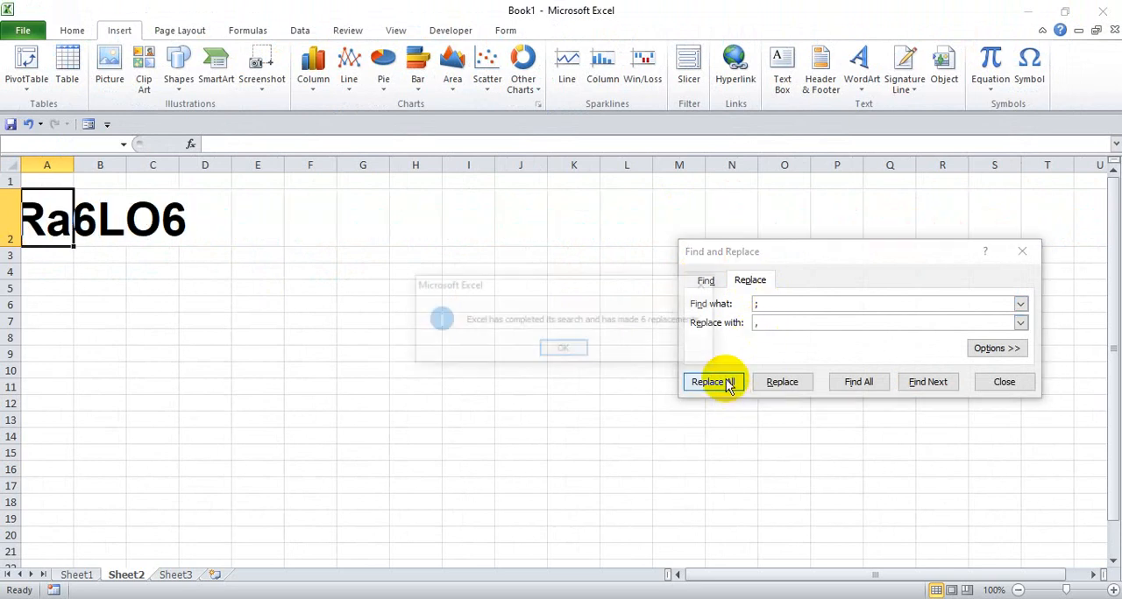
click(563, 351)
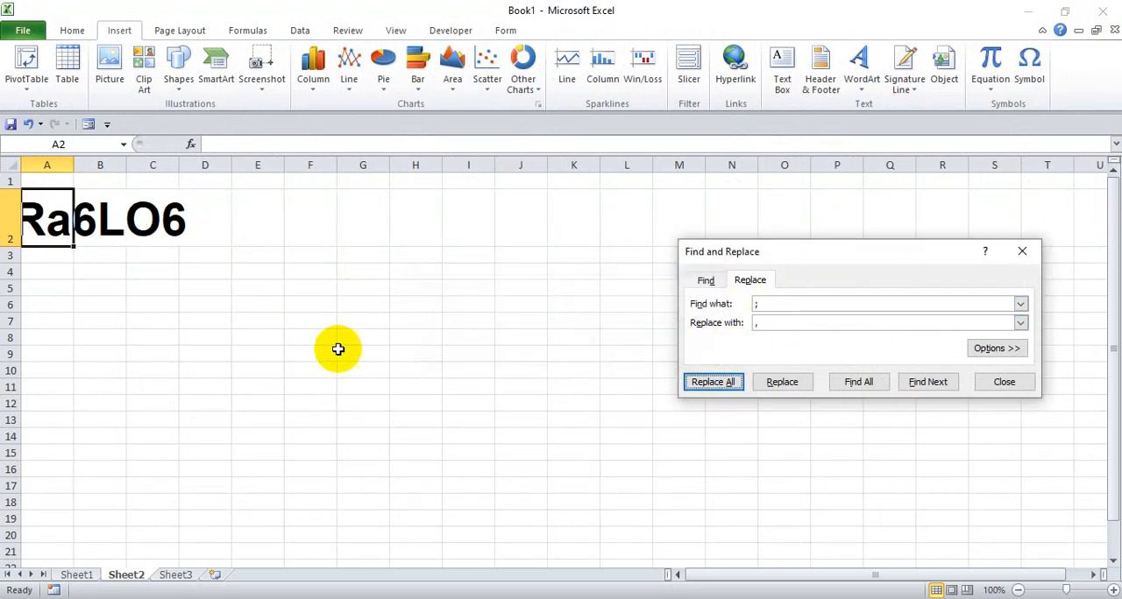
click(1009, 388)
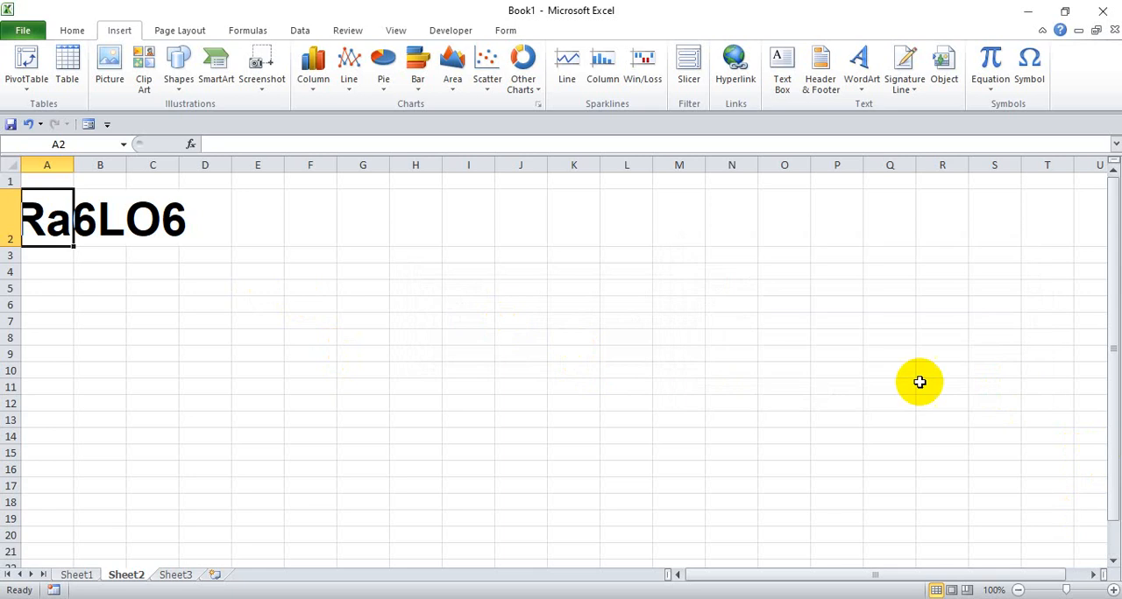
- Set the font size of the token formula in cell B2 to 24
click(84, 226)
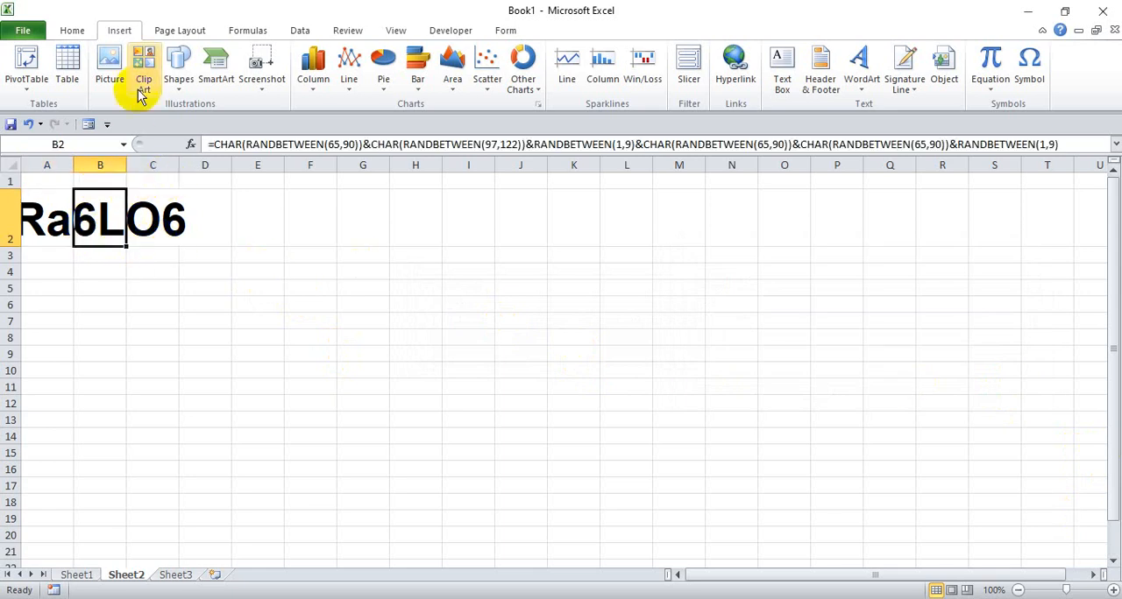
click(72, 32)
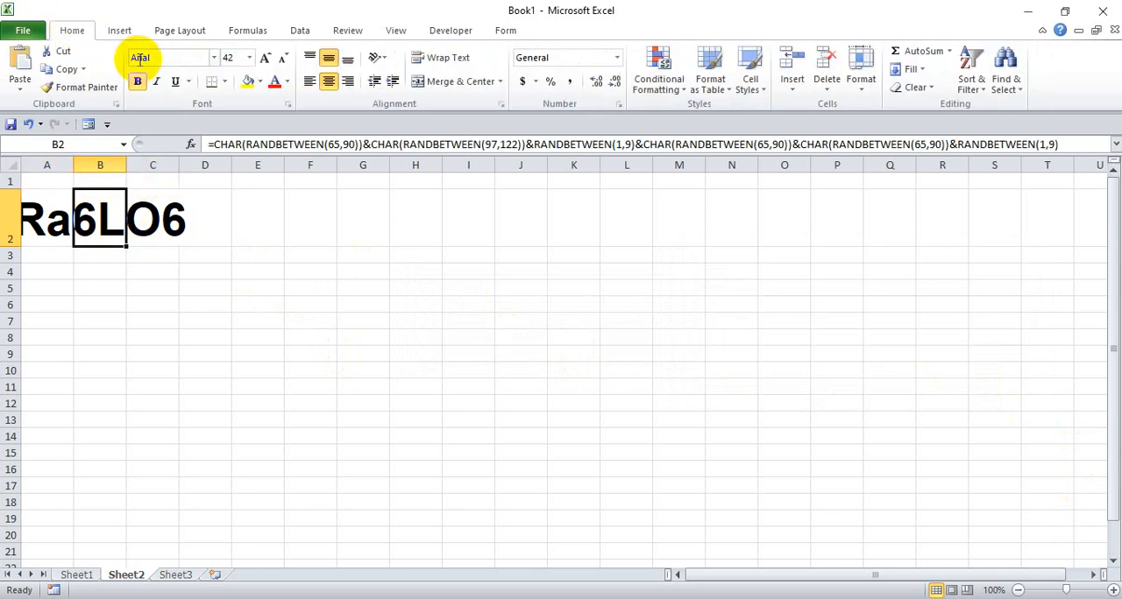
click(250, 57)
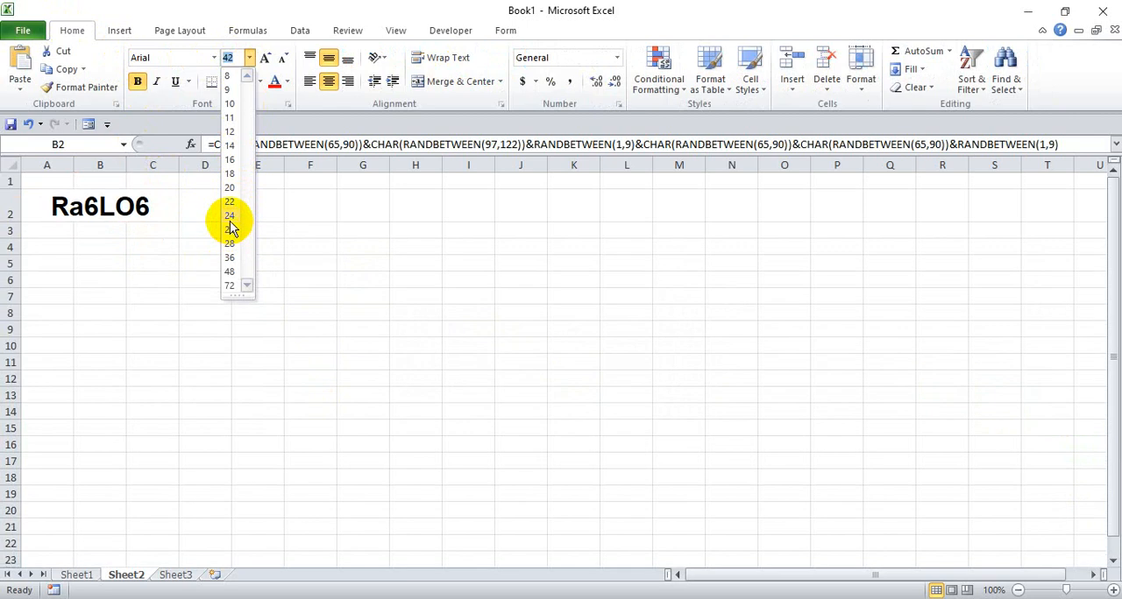
click(237, 216)
click(68, 206)
click(100, 206)
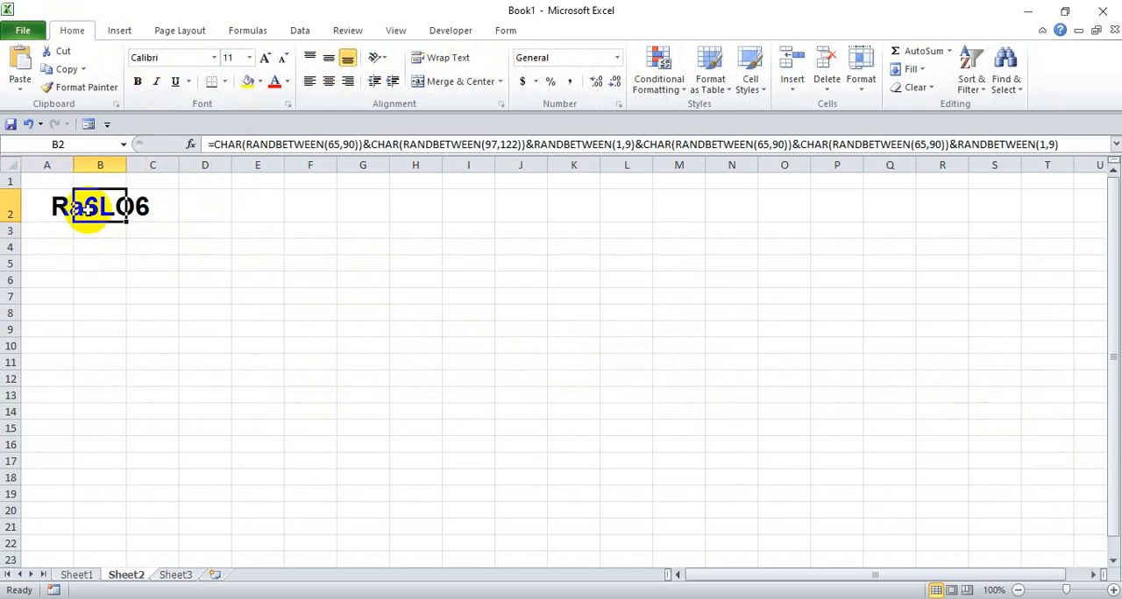
- Autofit column B to its contents and set the font size of cell B2 to 22
double_click(123, 164)
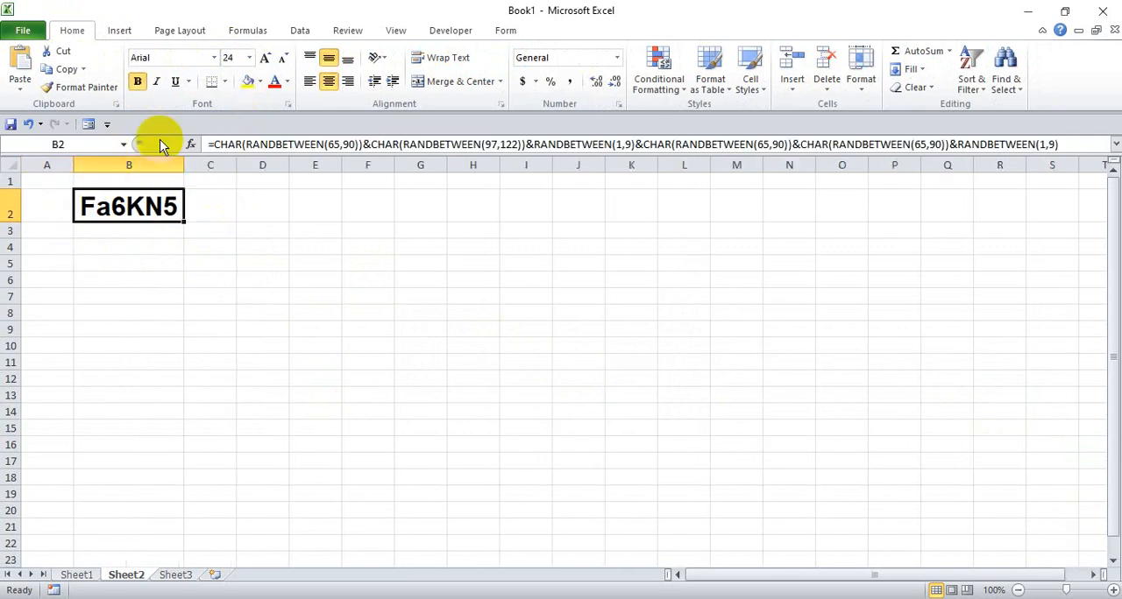
click(250, 58)
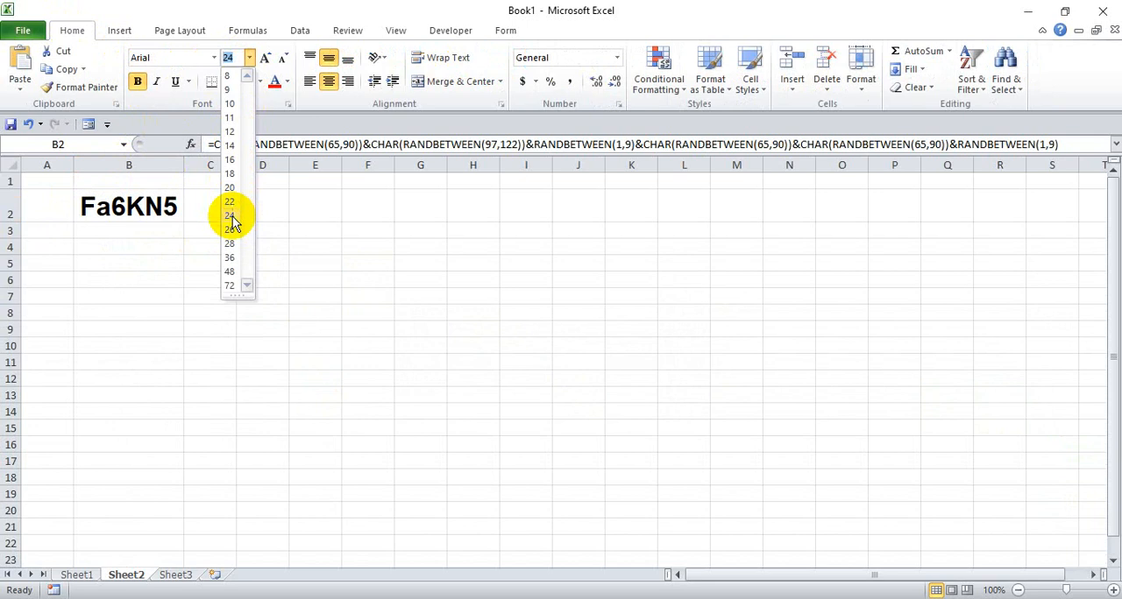
click(228, 202)
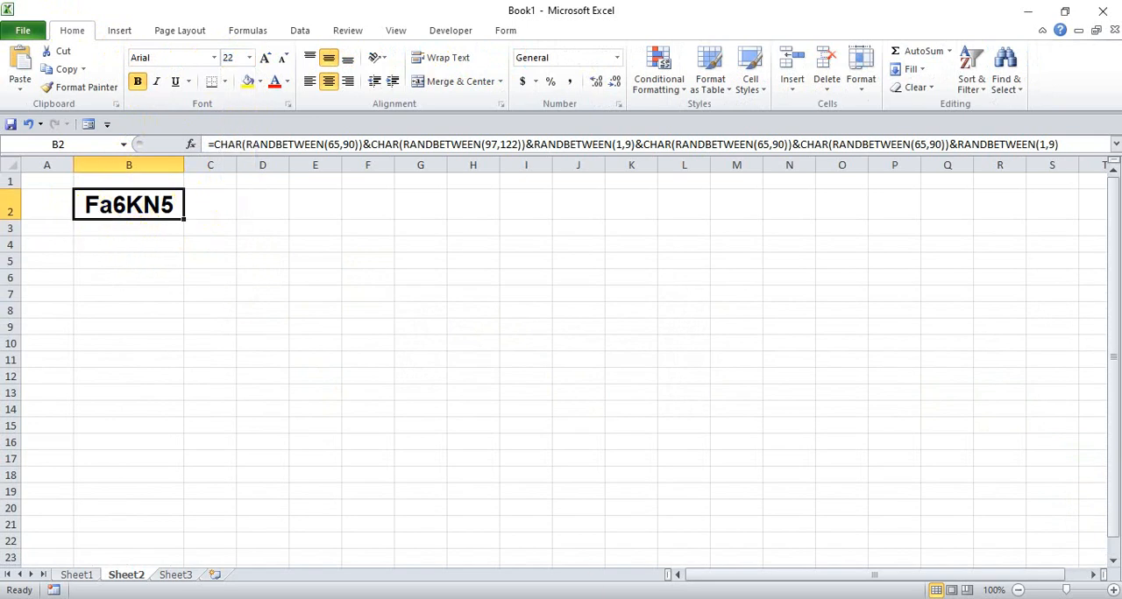
- Switch to the Google Slides presentation and view the slide of example token formulas in presentation mode
click(669, 598)
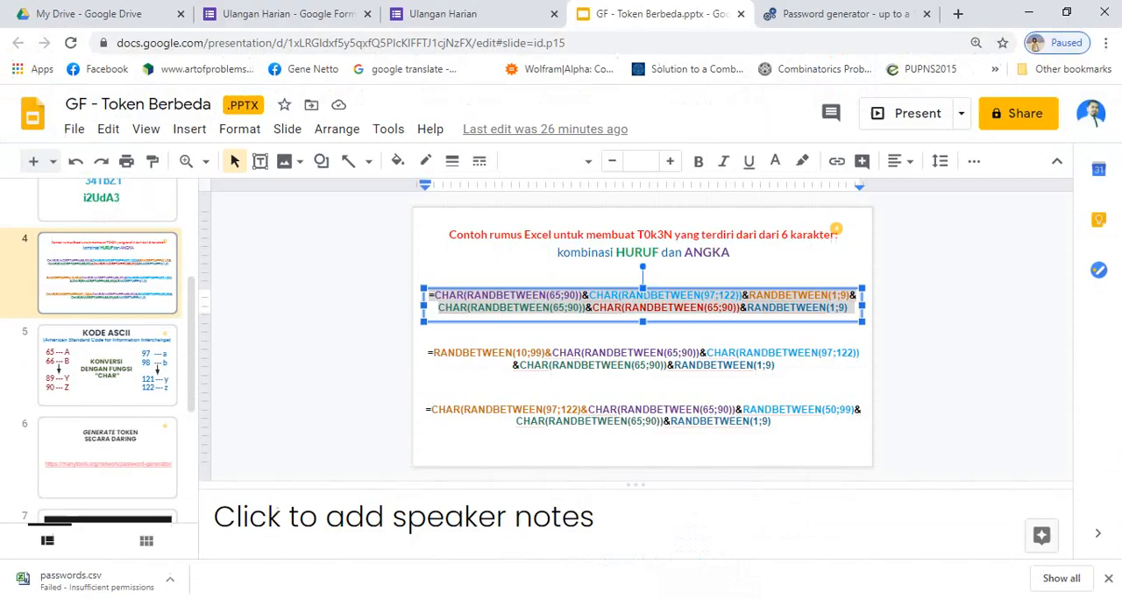
click(916, 118)
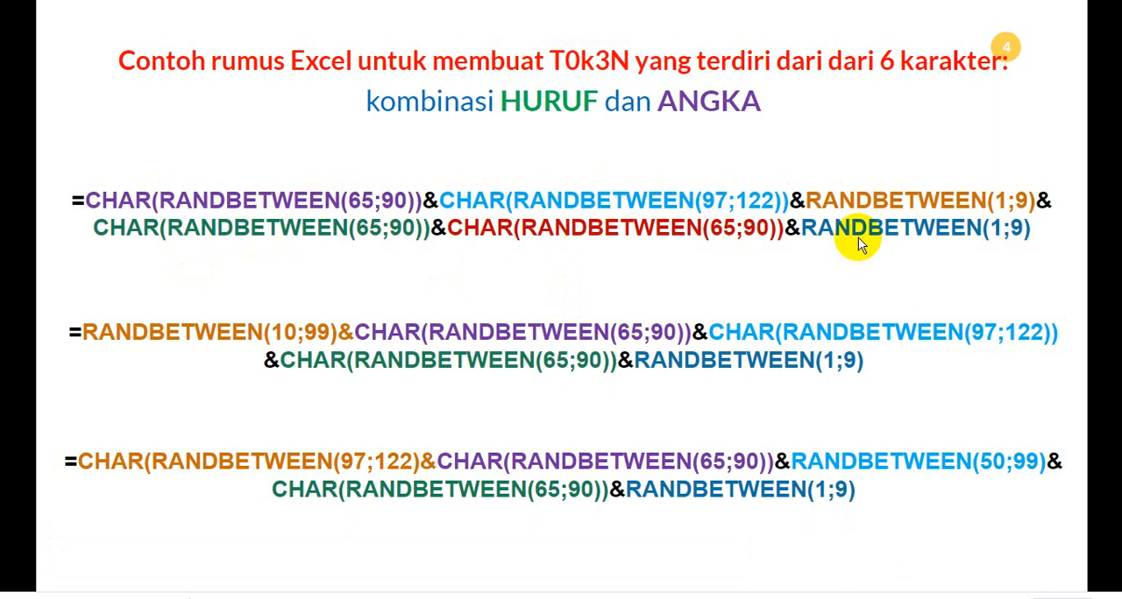
key(Escape)
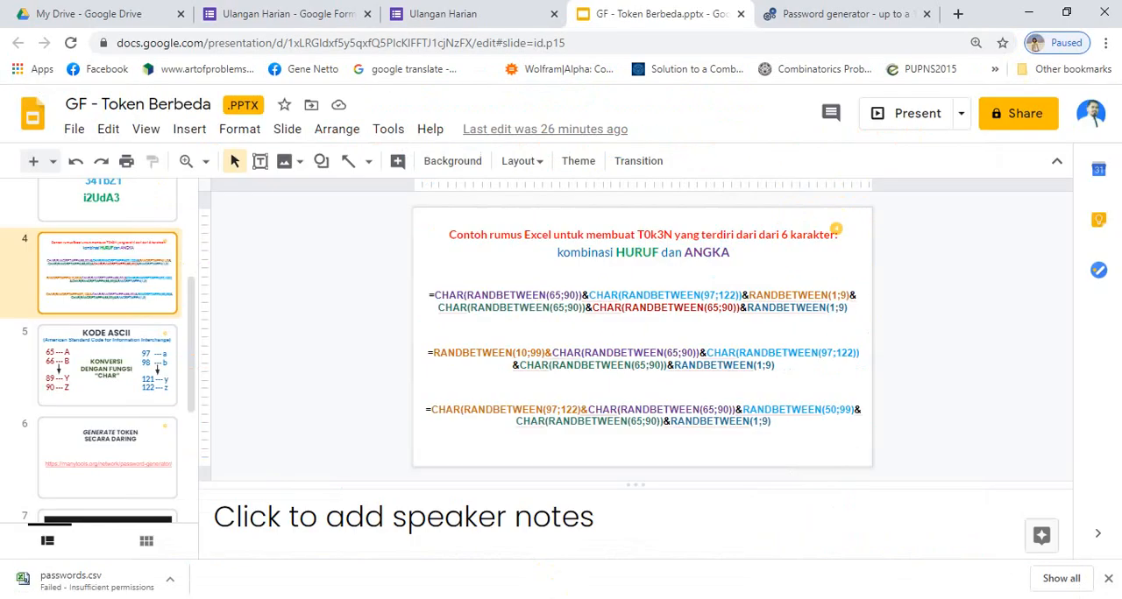
- Switch back to Excel and fill the token formula from cell B2 down column B to row 101
click(531, 598)
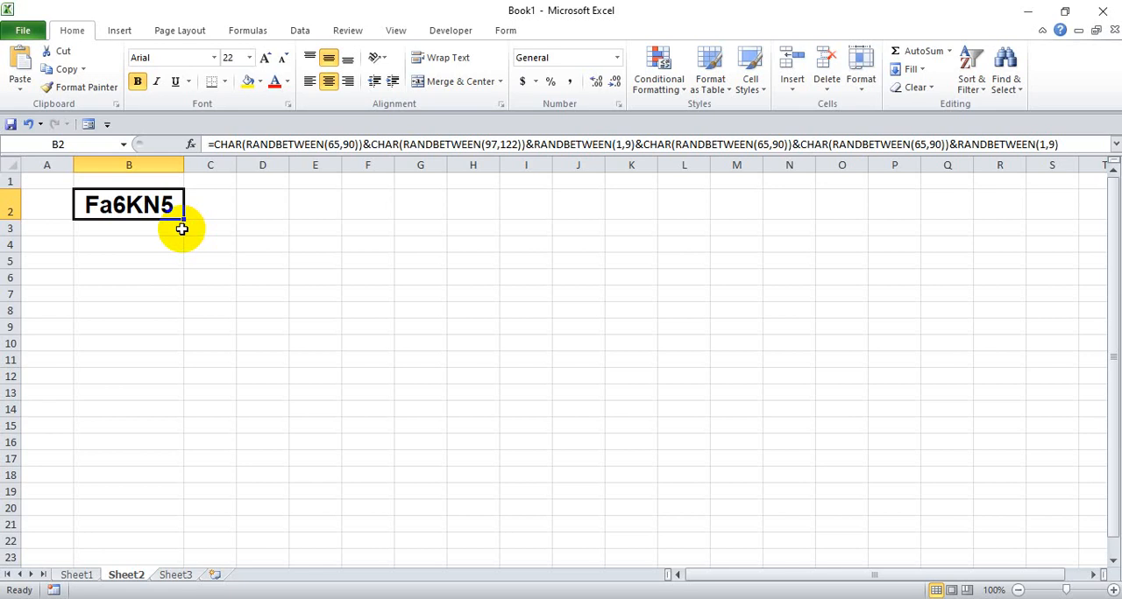
click(131, 237)
click(130, 204)
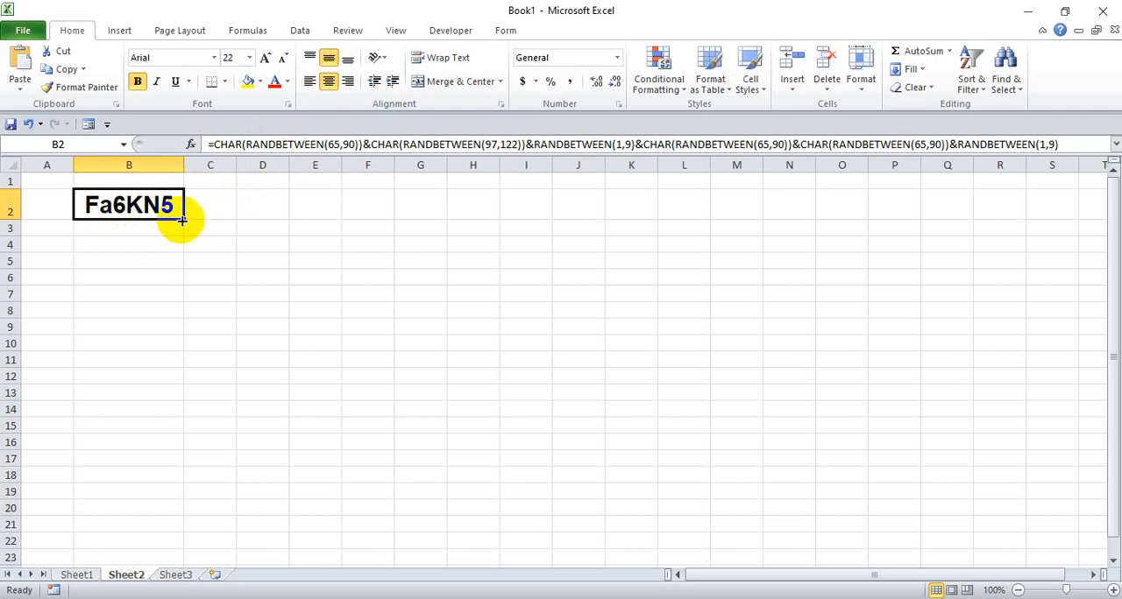
drag(181, 220, 180, 590)
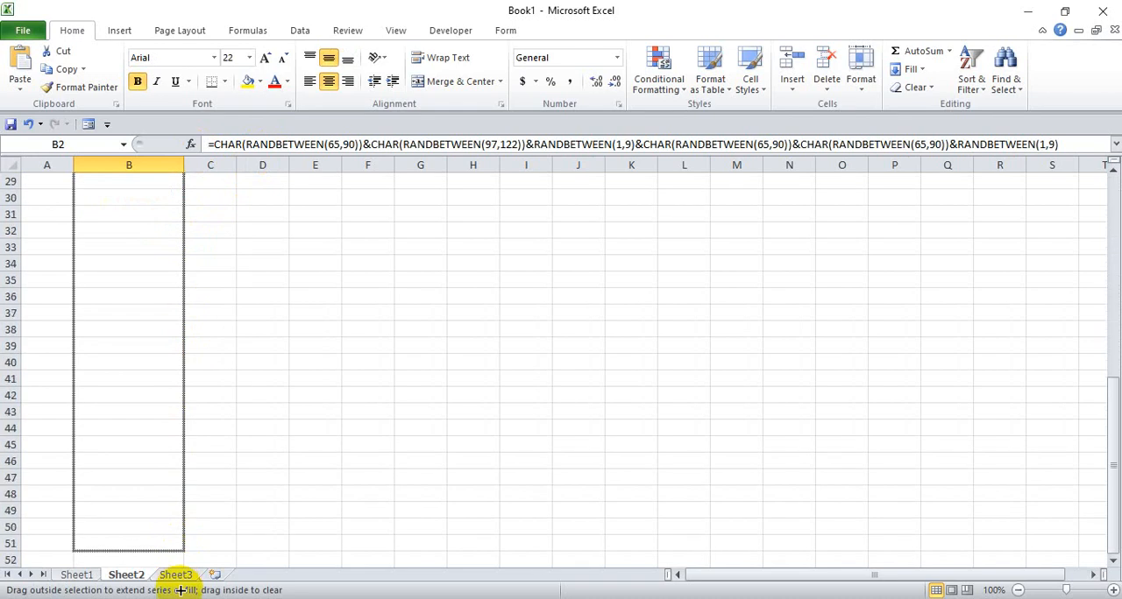
drag(180, 590, 172, 459)
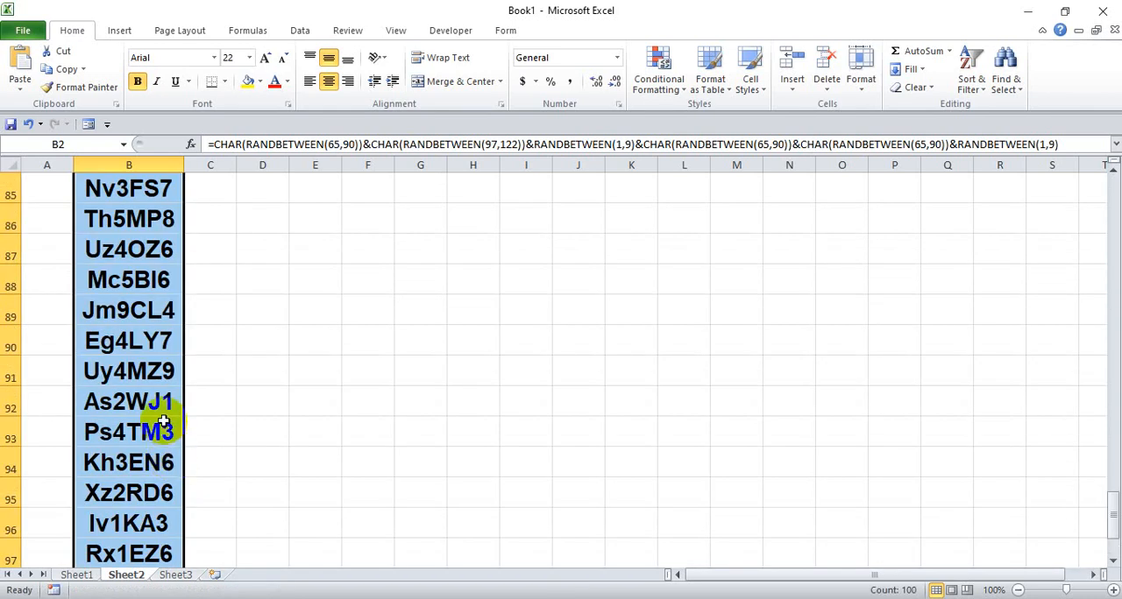
- Review the tokens generated in column B and the formulas behind the first few cells
scroll(168, 431, up, 12)
scroll(141, 351, up, 2)
scroll(126, 301, down, 17)
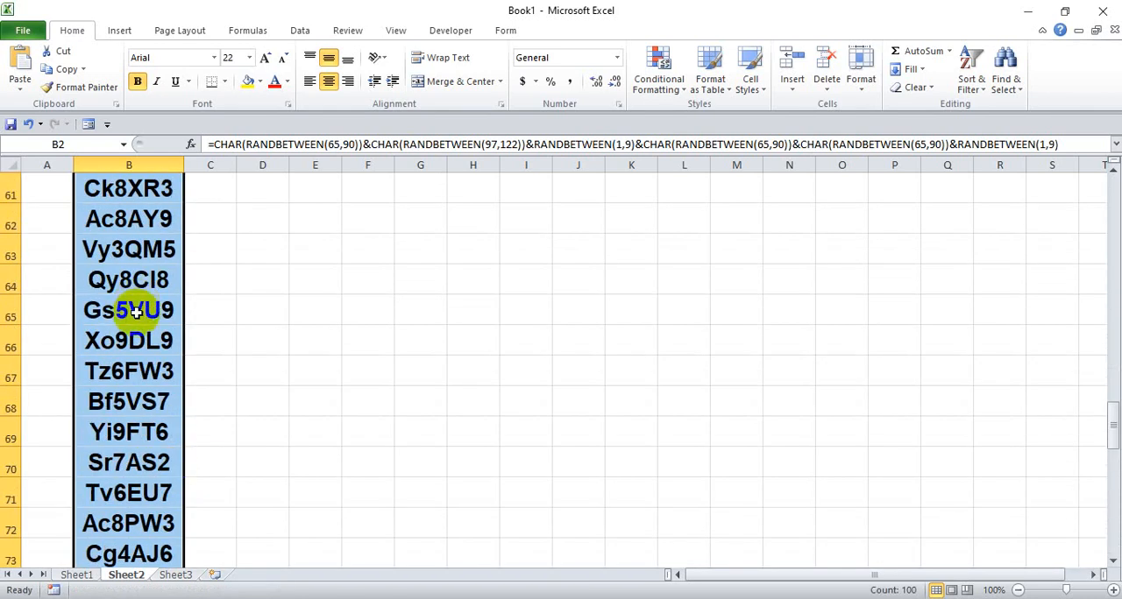
scroll(137, 347, up, 20)
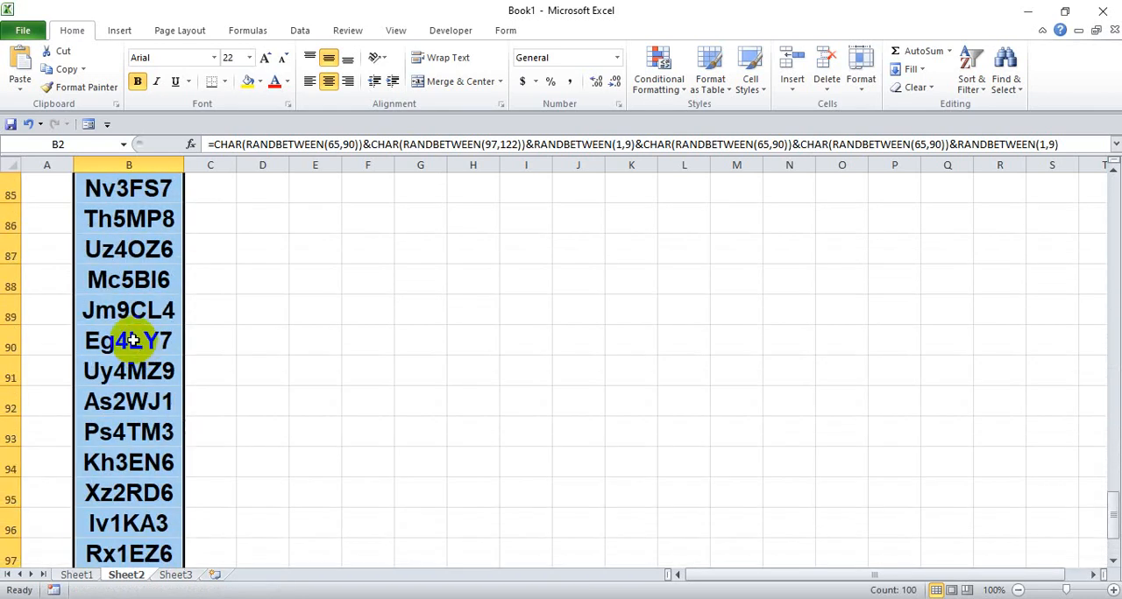
scroll(114, 319, up, 11)
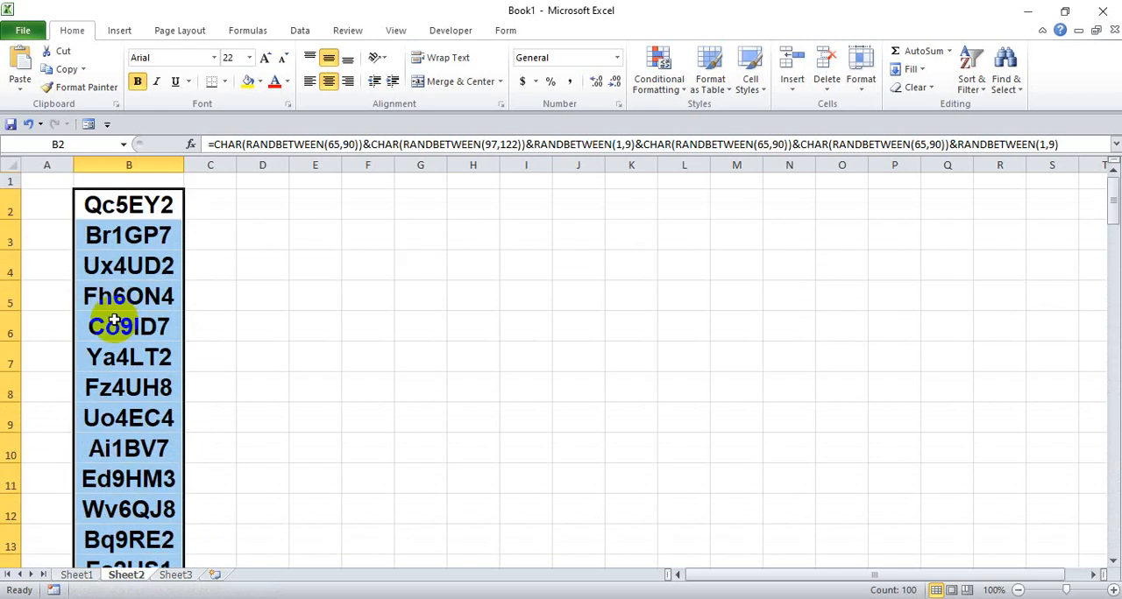
click(96, 182)
click(103, 203)
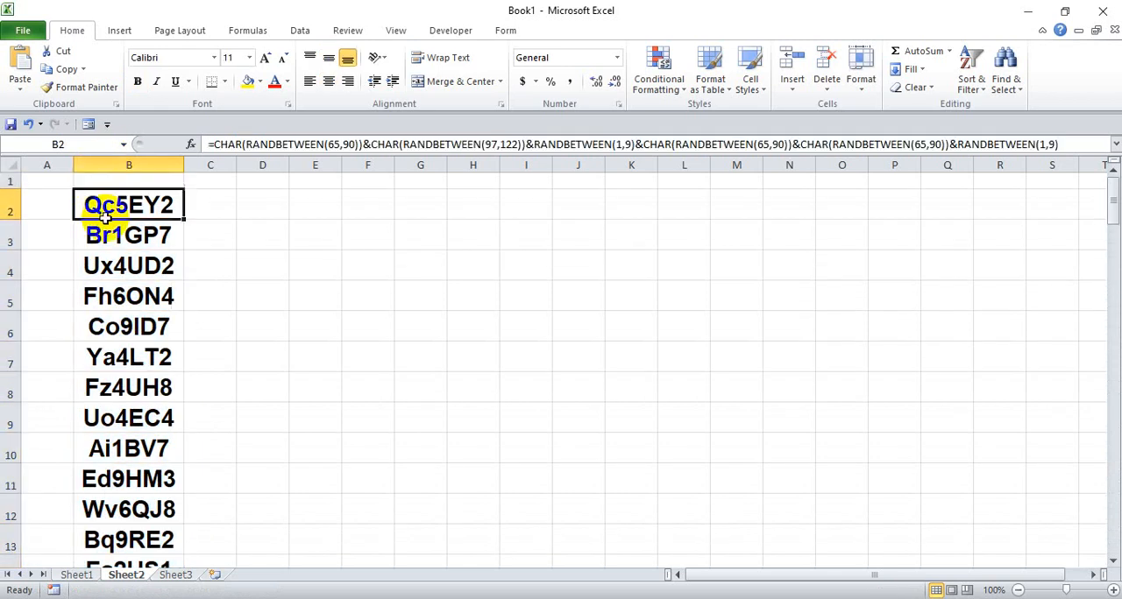
click(112, 242)
click(121, 269)
click(125, 298)
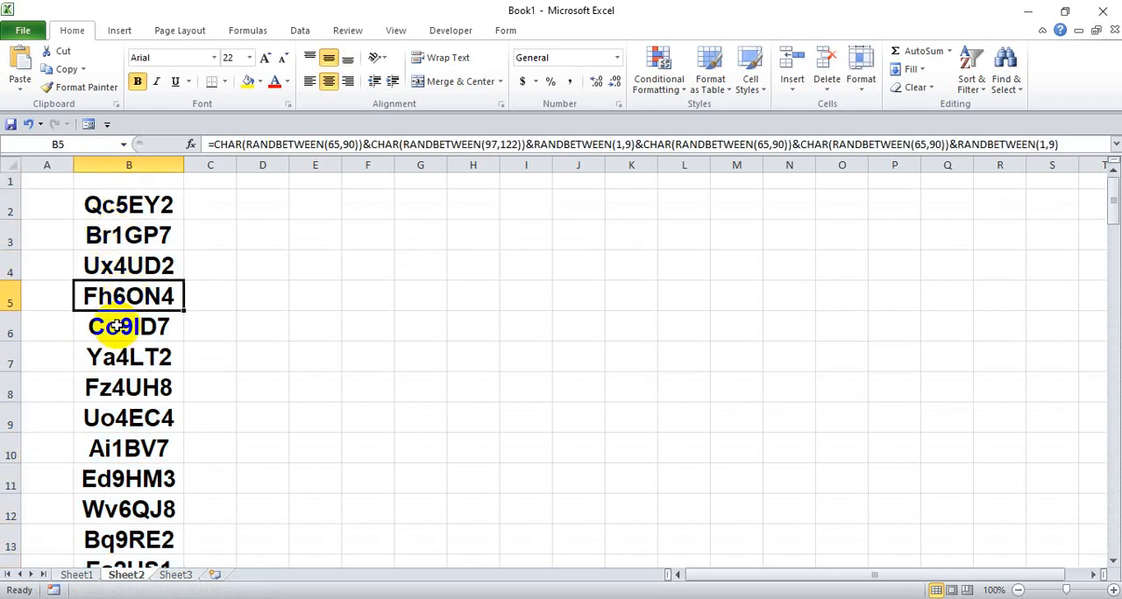
click(114, 326)
click(118, 359)
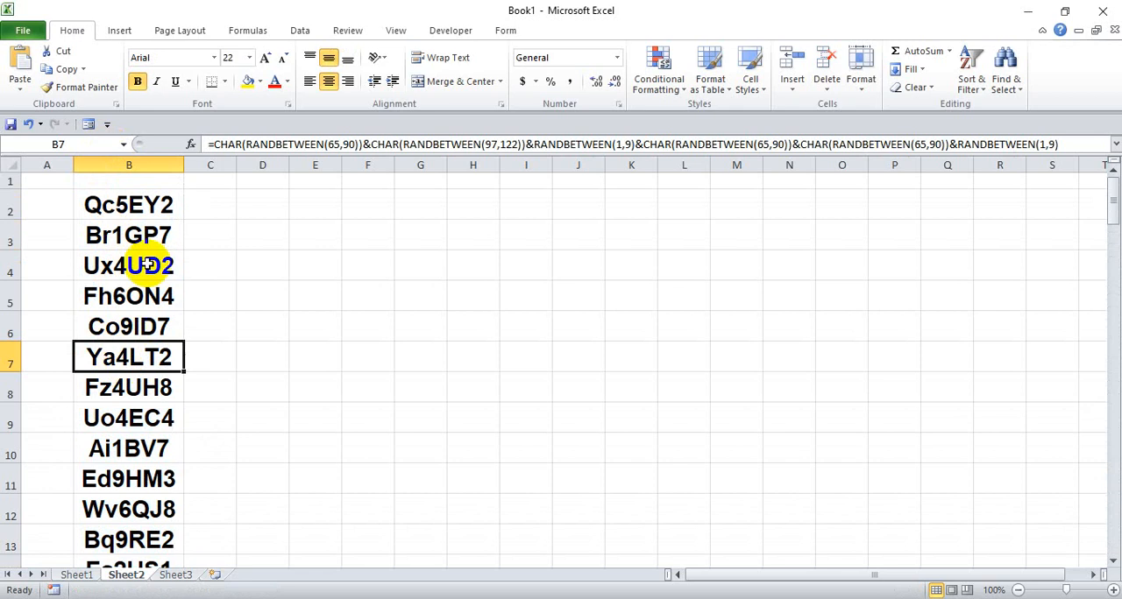
click(120, 204)
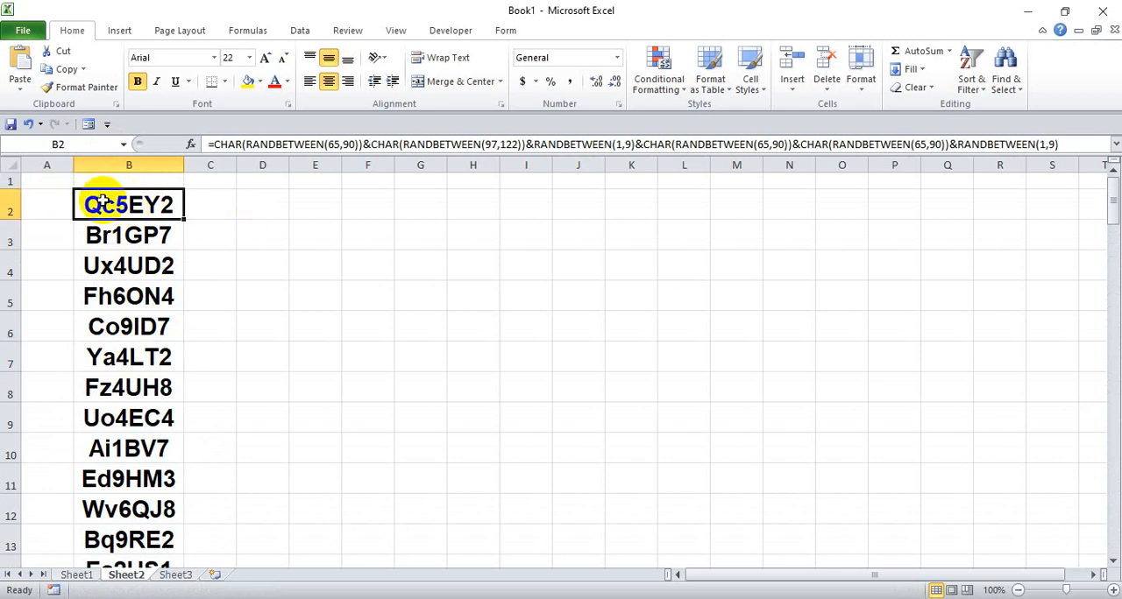
- Delete the empty row 1 above the token list
click(9, 181)
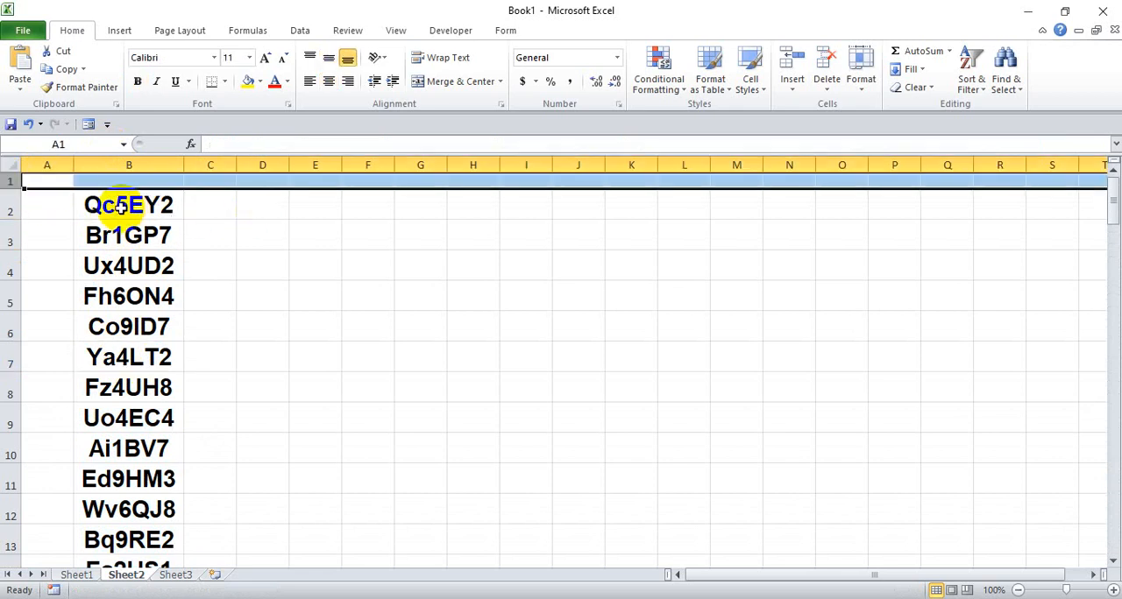
right_click(7, 182)
click(50, 306)
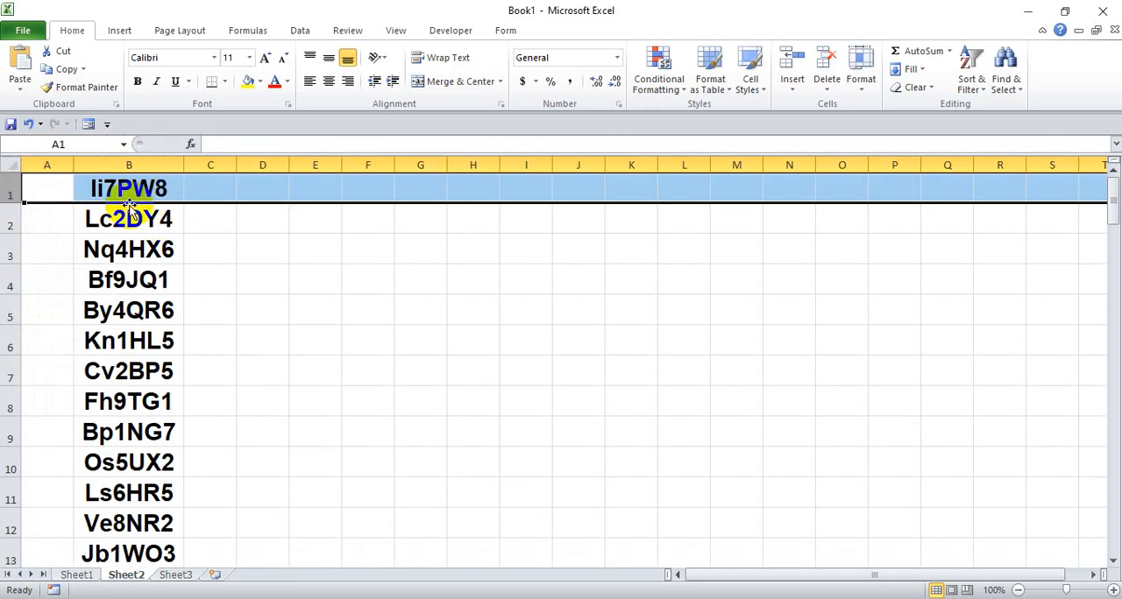
- Enter d and then k in cell D2 to make the tokens recalculate, and clear the cell
click(260, 216)
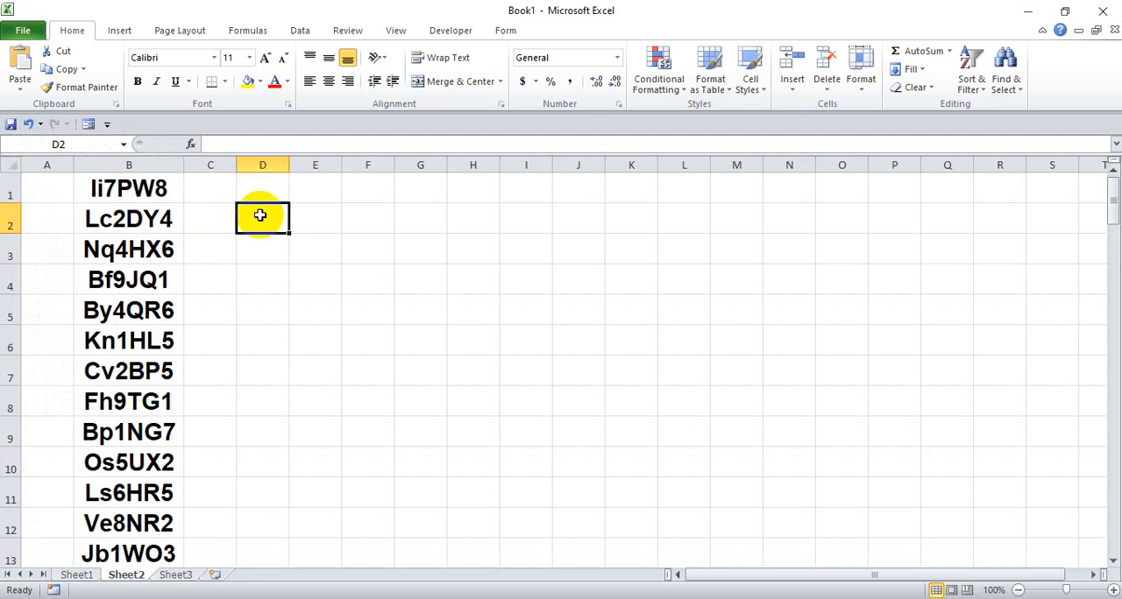
text(d)
key(Return)
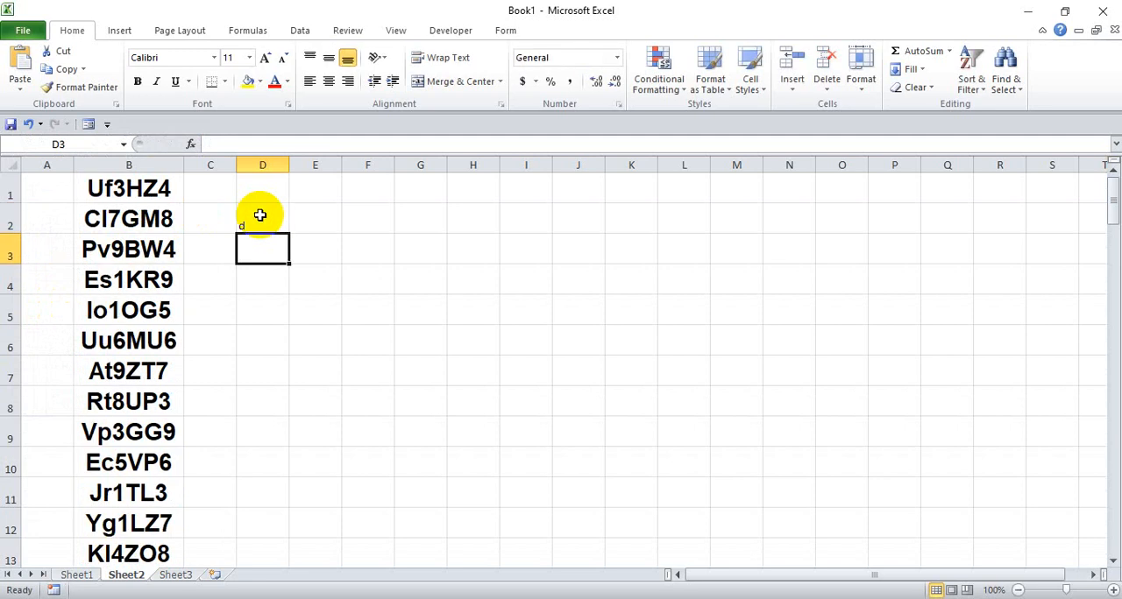
click(270, 228)
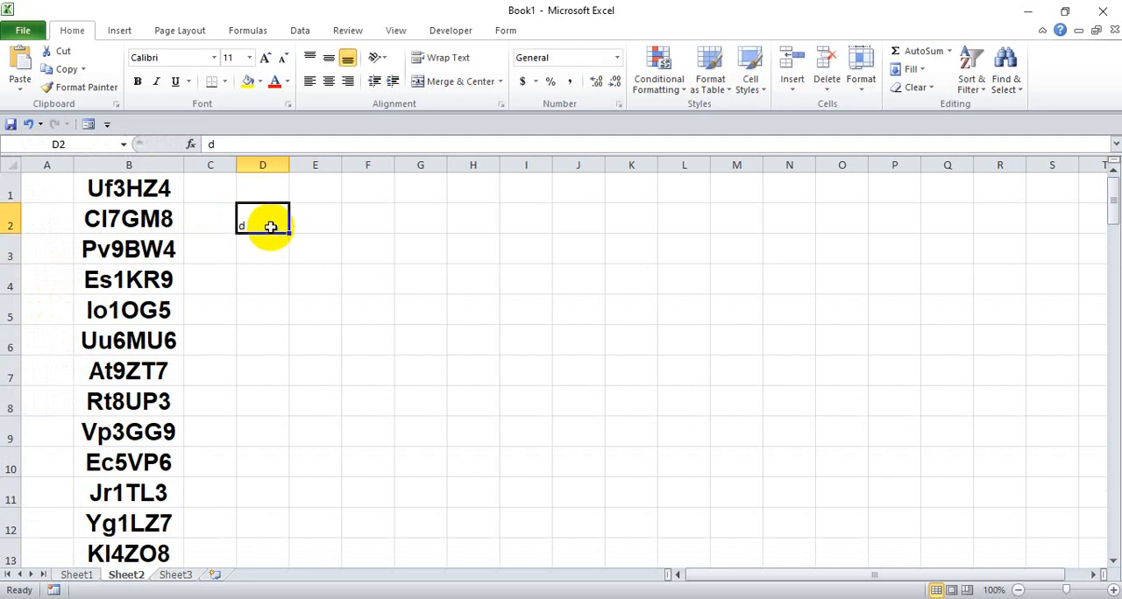
text(k)
key(Return)
click(265, 219)
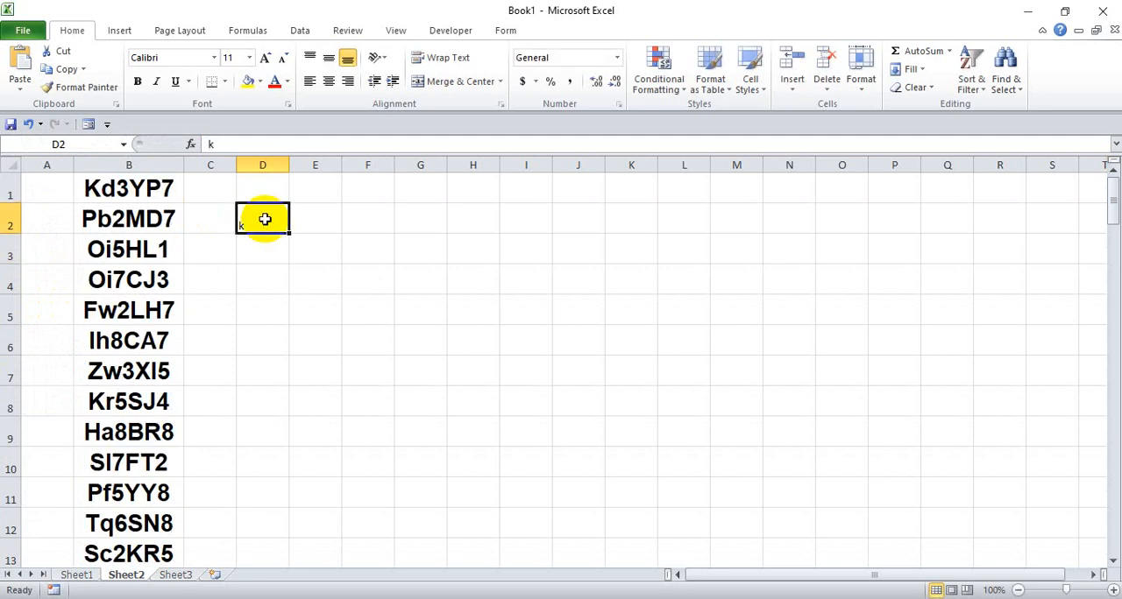
key(Delete)
- Copy the full token list in B1:B100
click(129, 198)
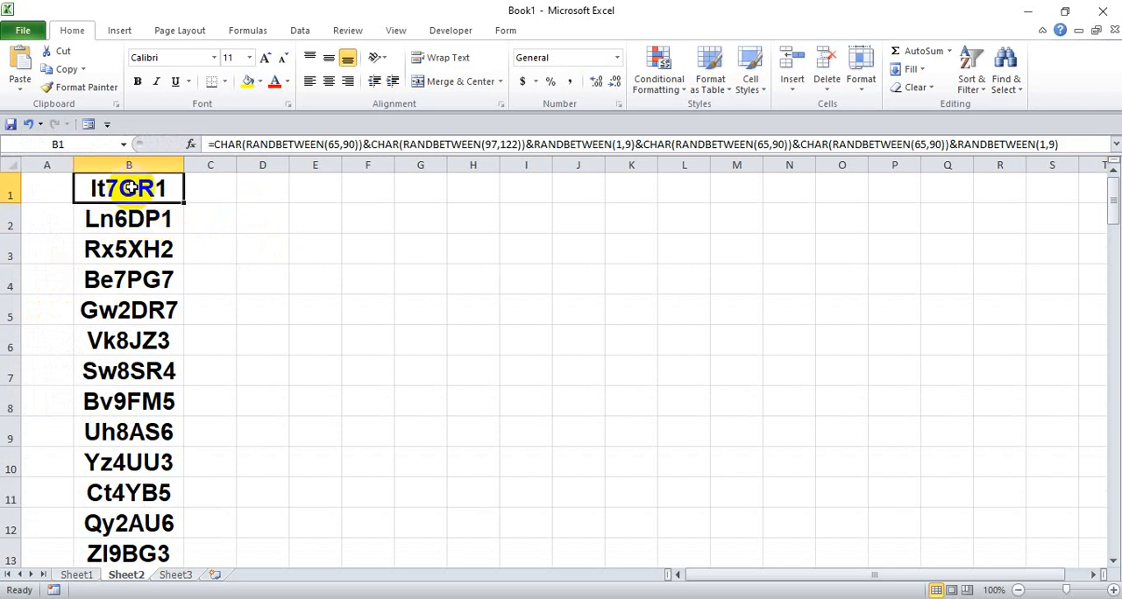
scroll(130, 237, down, 13)
scroll(130, 245, up, 13)
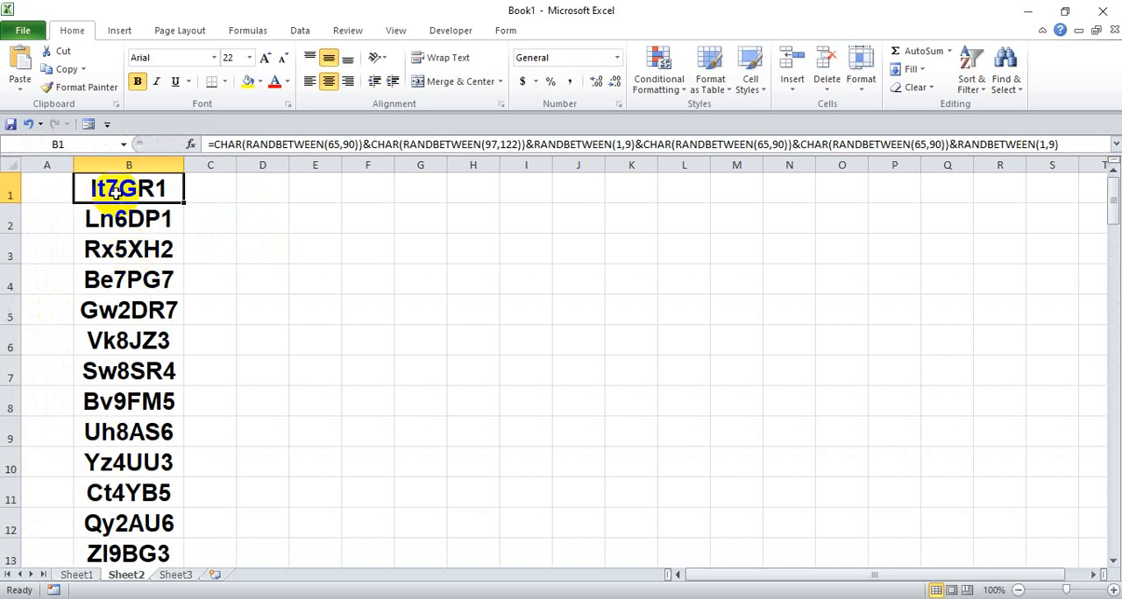
scroll(131, 226, down, 20)
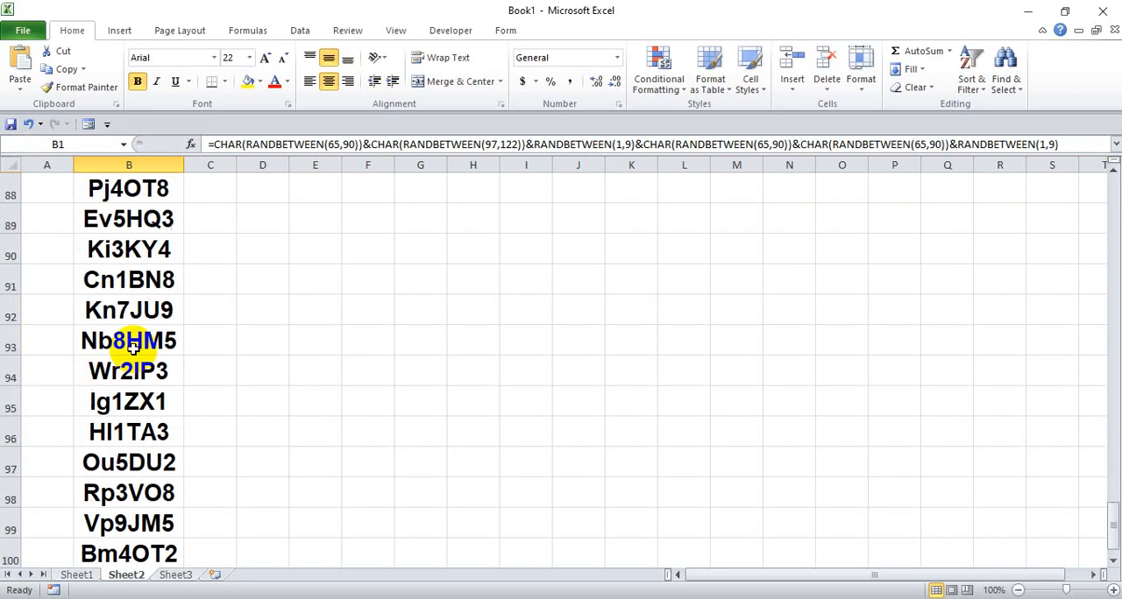
scroll(131, 348, down, 6)
scroll(136, 338, up, 3)
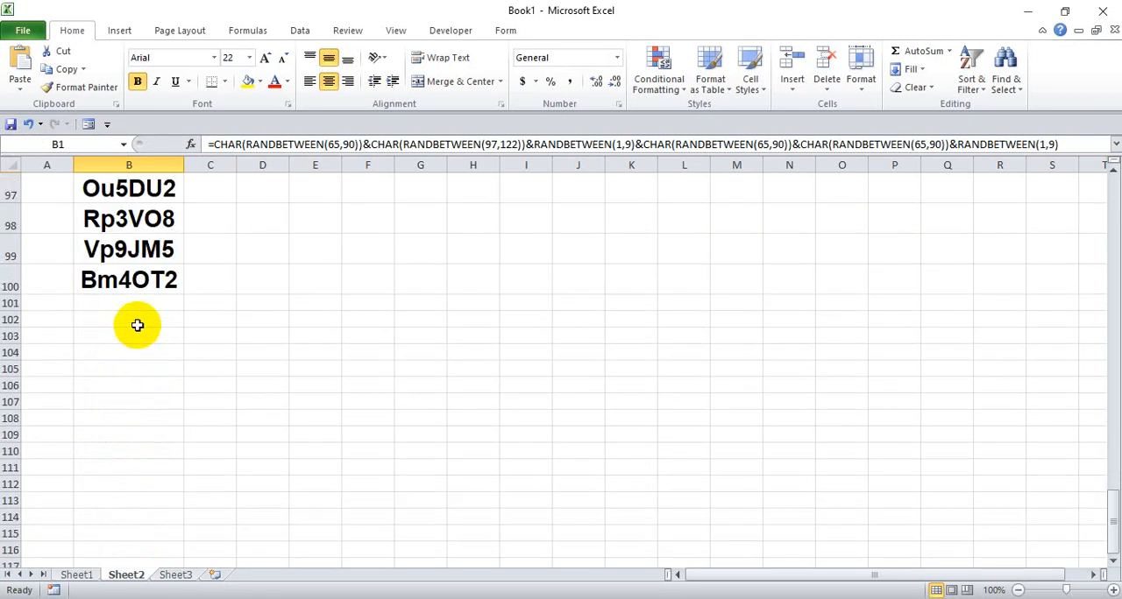
shift+click(128, 281)
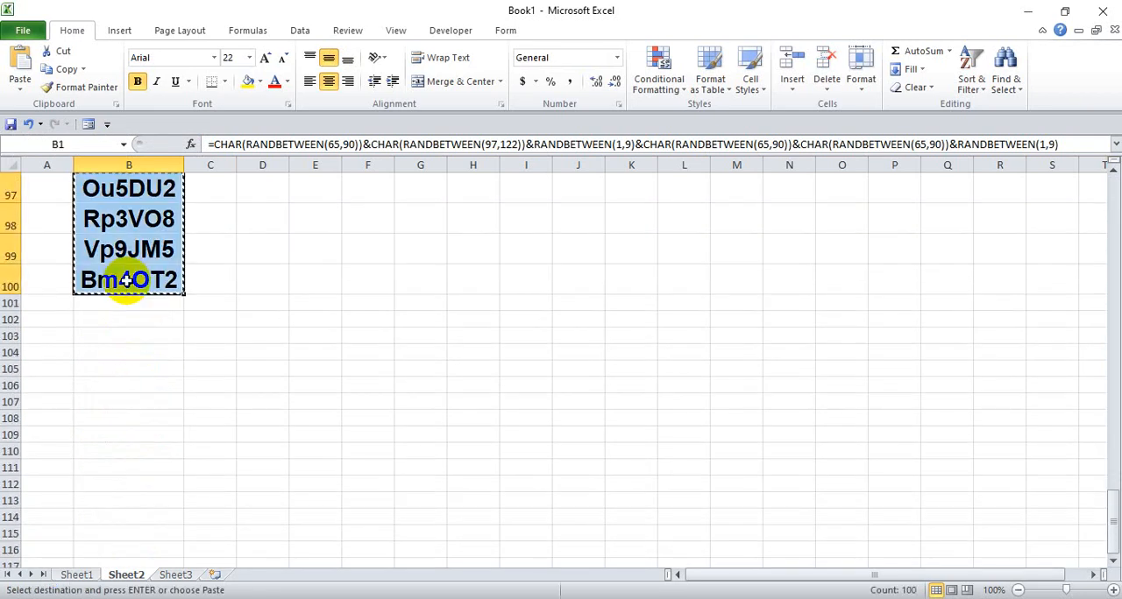
- Paste the copied tokens over themselves from cell B1 as values only and check cells B1 and B2
scroll(127, 228, up, 20)
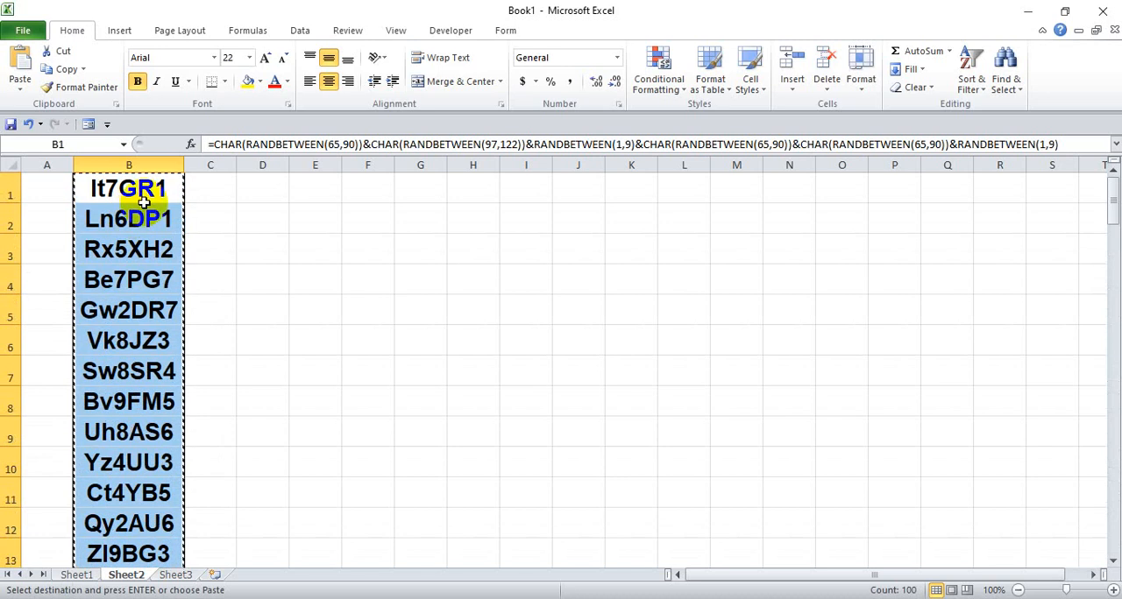
click(128, 187)
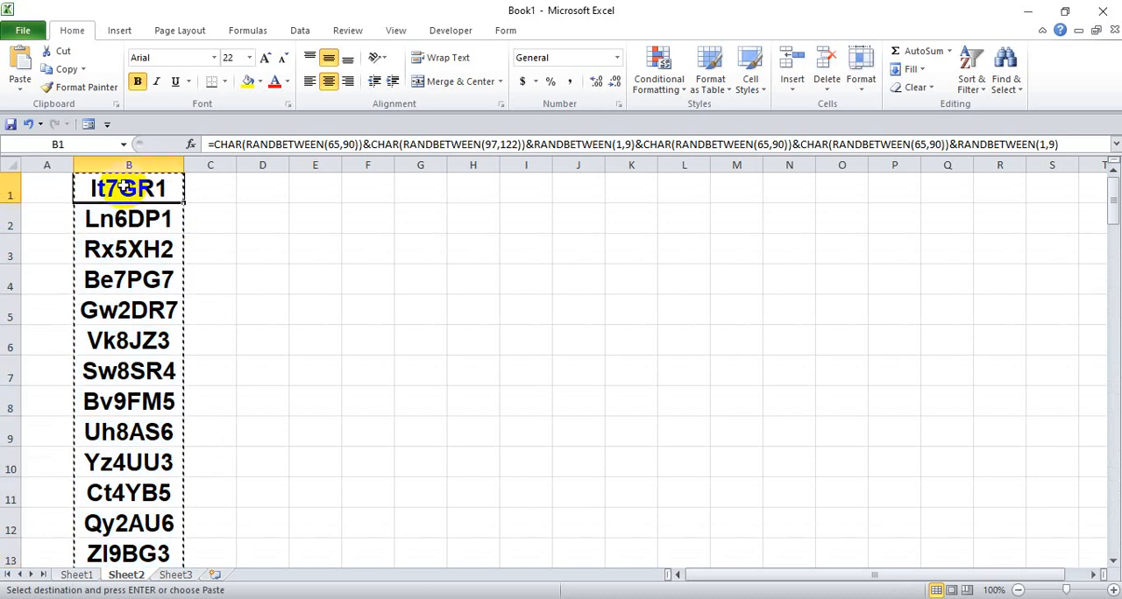
right_click(125, 187)
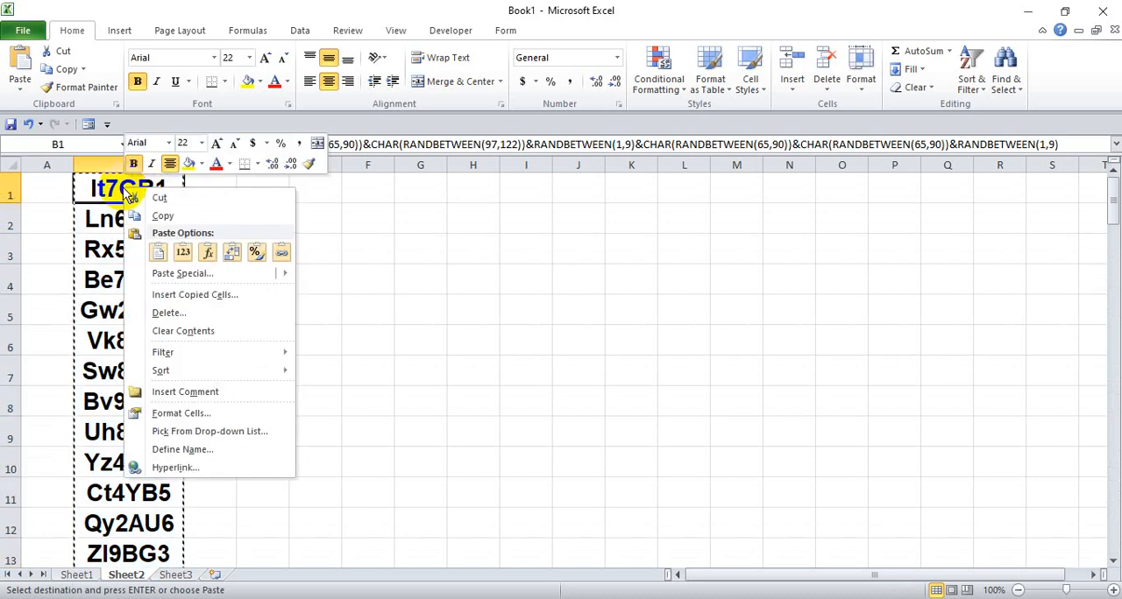
mouse_move(172, 279)
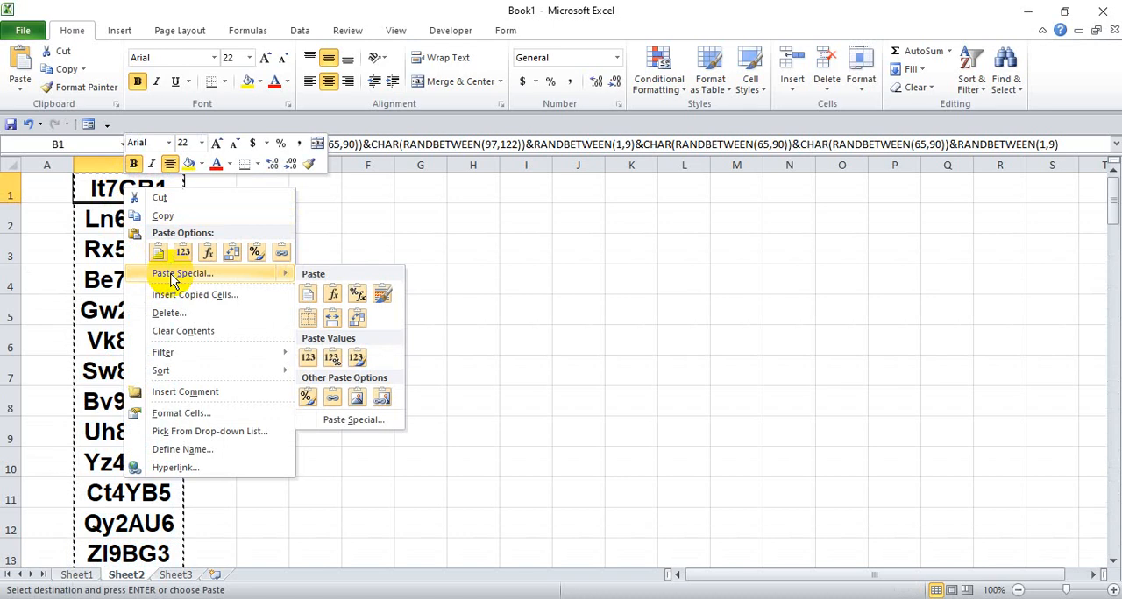
click(182, 254)
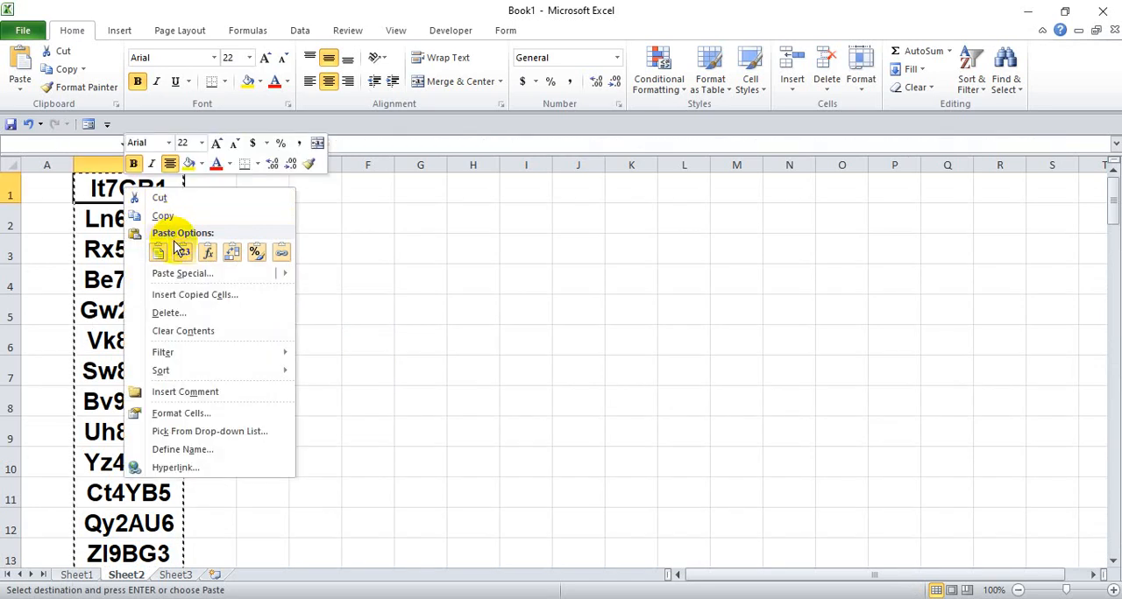
click(182, 254)
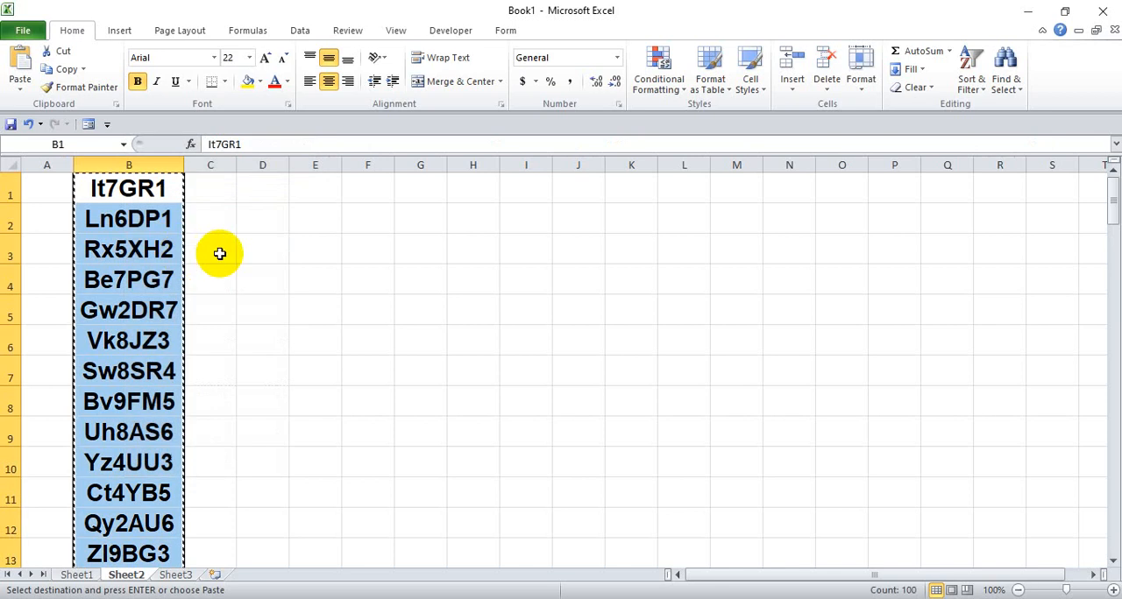
click(145, 194)
click(134, 219)
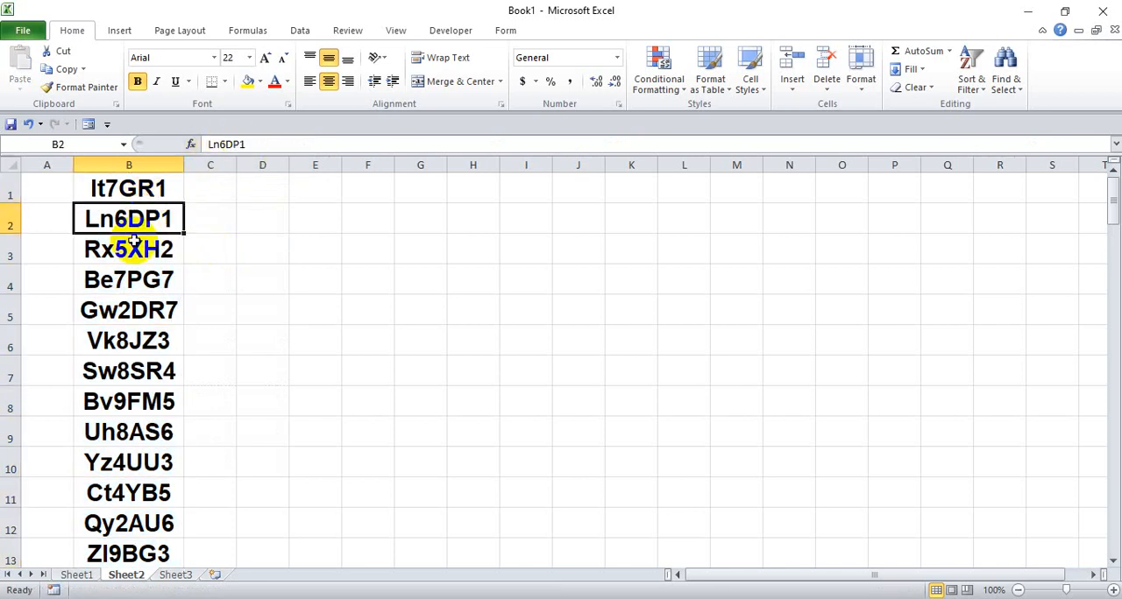
- Undo the values-only paste and check the contents of cells B1 to B3
key(ctrl+z)
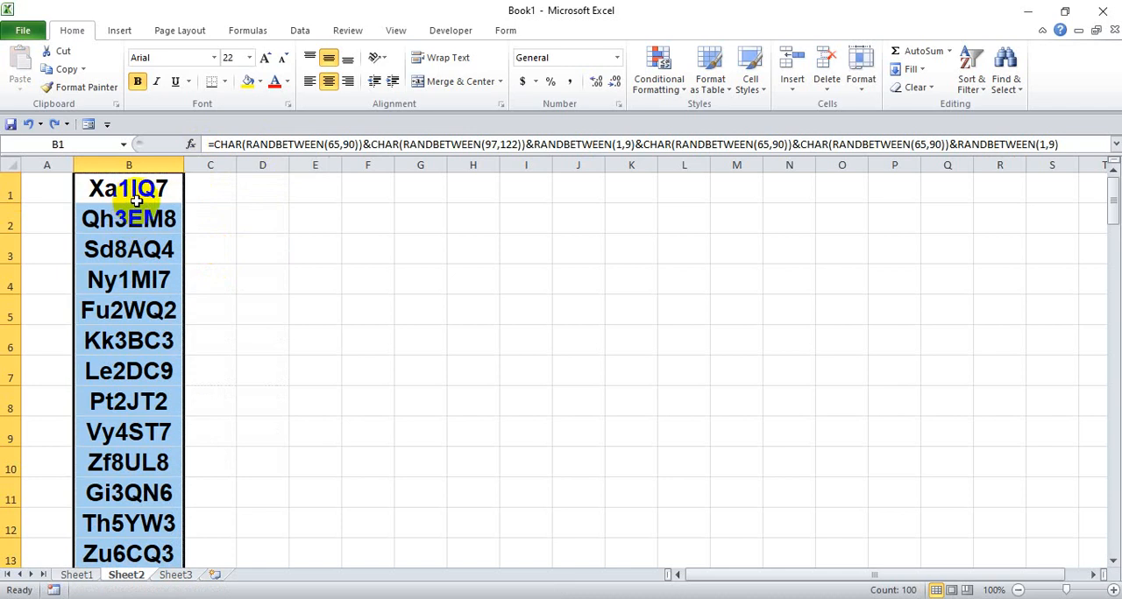
click(136, 198)
click(140, 217)
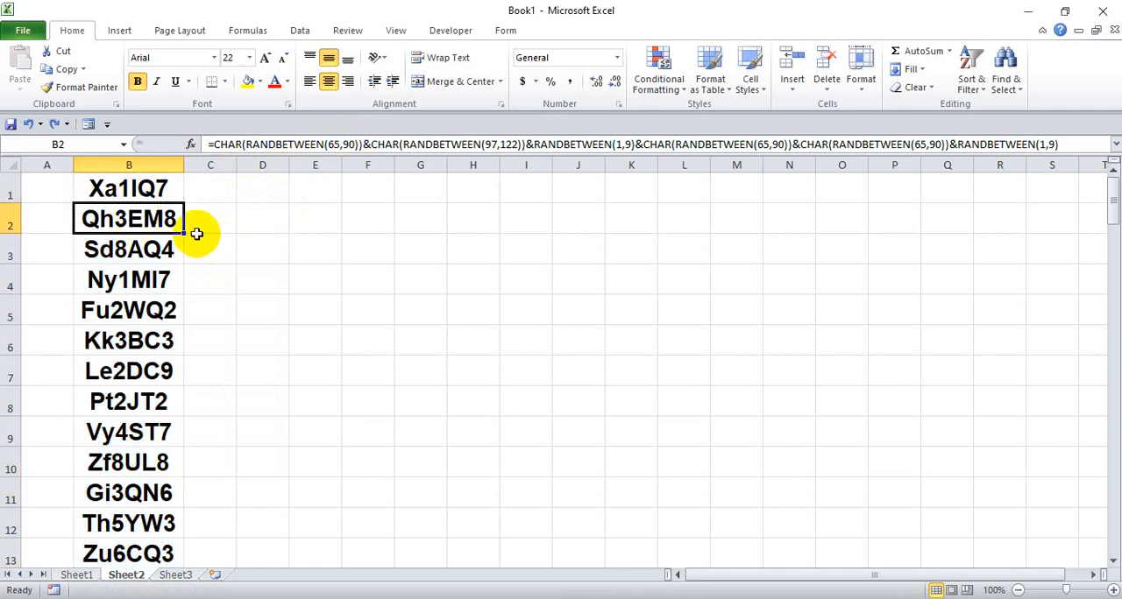
click(142, 249)
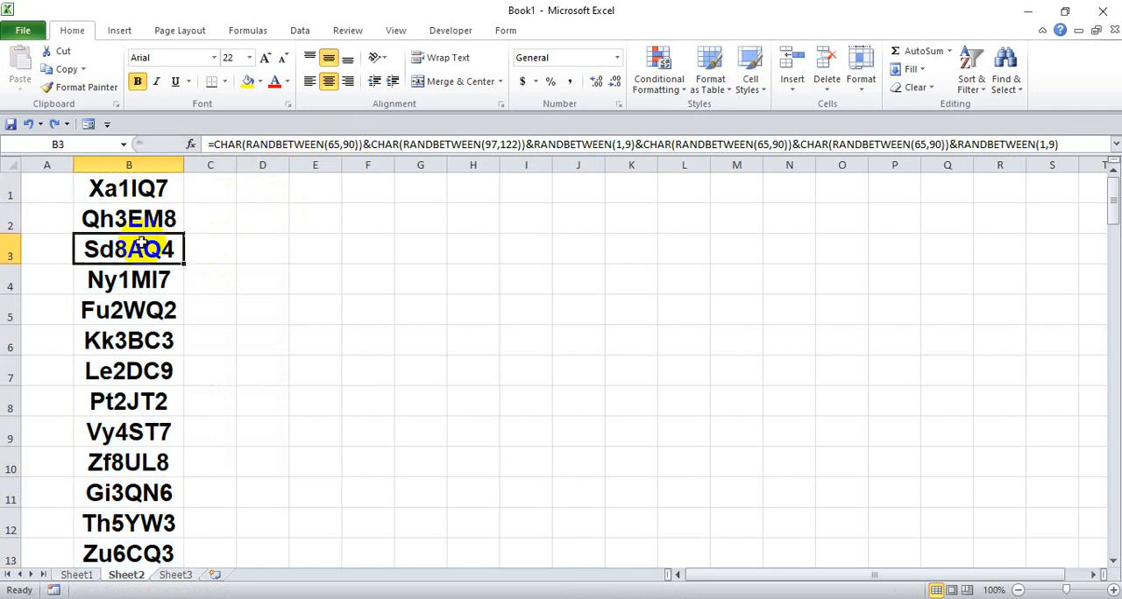
- Redo the values-only paste of the token list and check the contents of cells B1 to B3
click(53, 125)
click(97, 186)
click(142, 219)
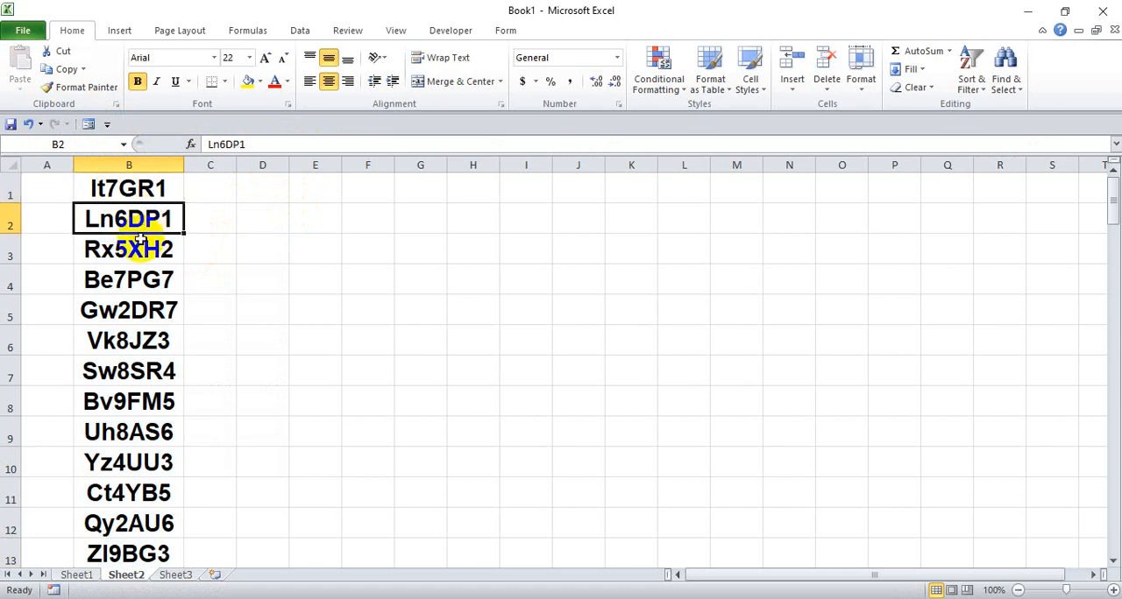
click(140, 245)
- Enter hhjk in cell D3 to test whether the tokens in column B recalculate, and clear the cell
click(268, 255)
text(hh)
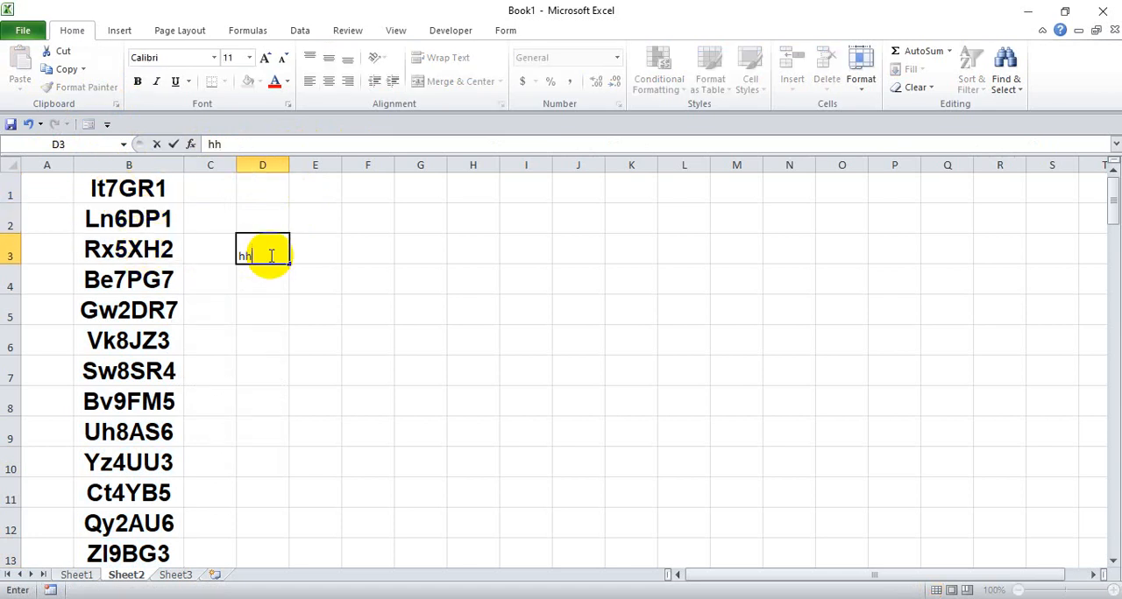
text(jk)
key(Return)
click(128, 195)
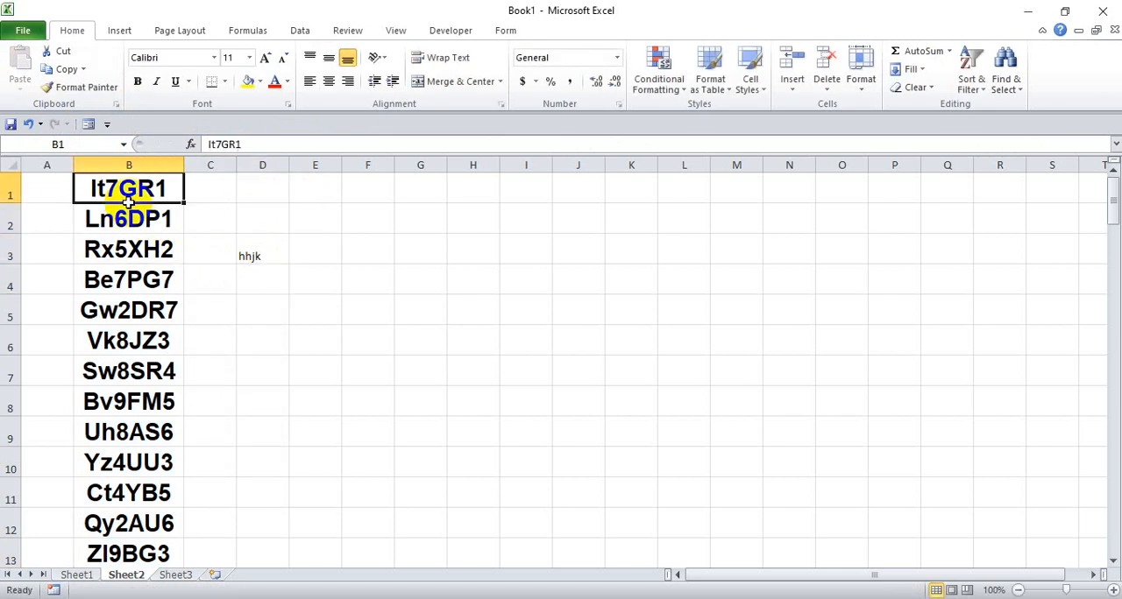
click(243, 256)
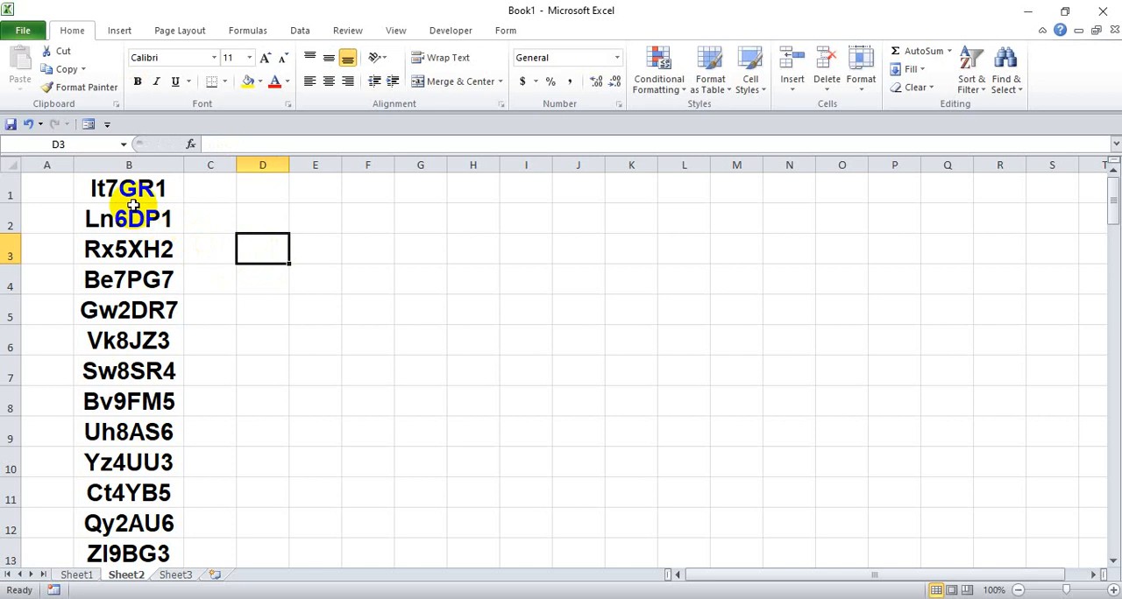
- Look through the token list in column B from B1 to B100 and check the first and last cells
click(118, 188)
scroll(118, 197, down, 8)
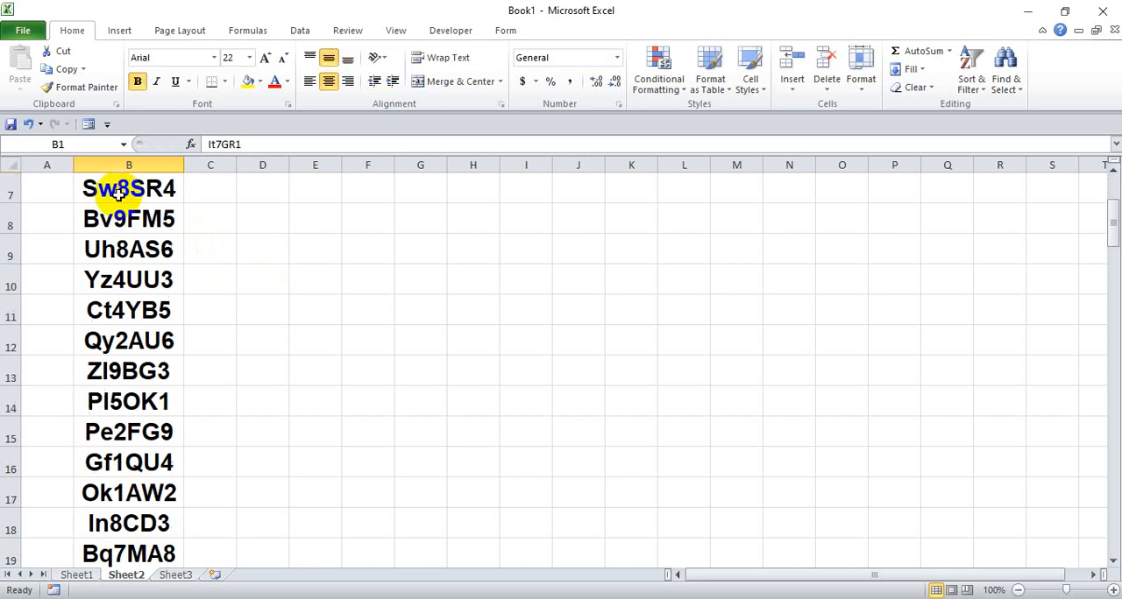
scroll(119, 197, down, 20)
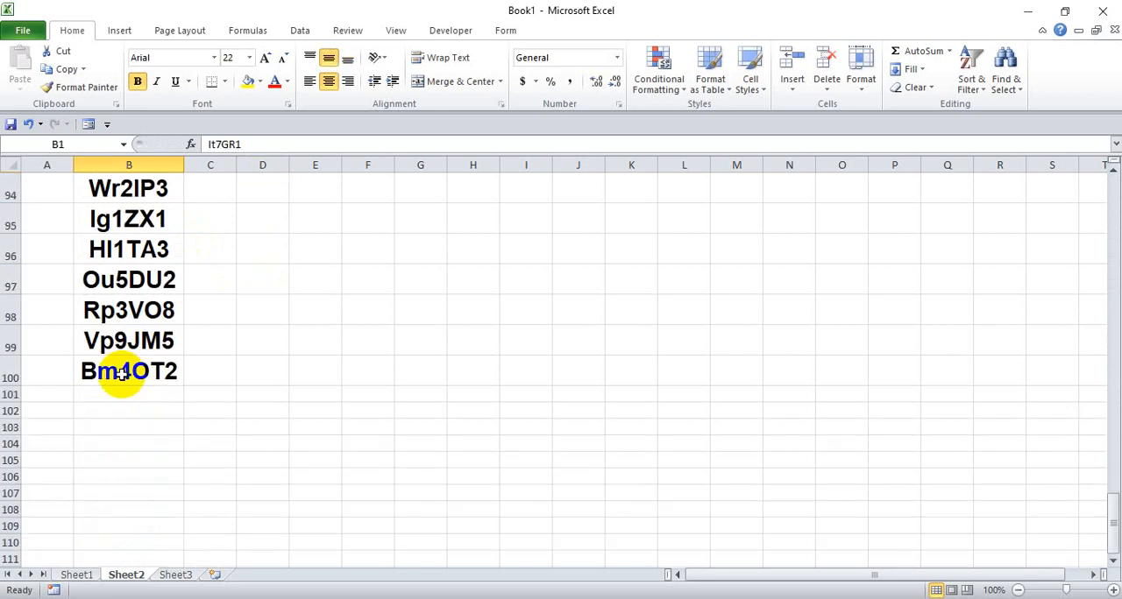
click(110, 374)
scroll(111, 368, up, 20)
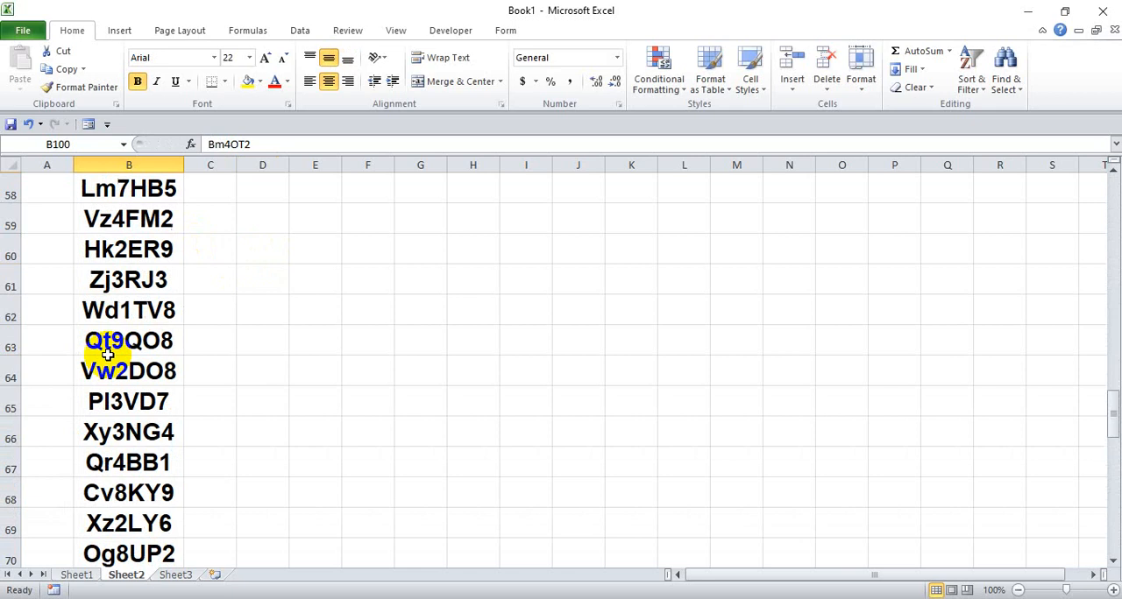
scroll(118, 341, up, 3)
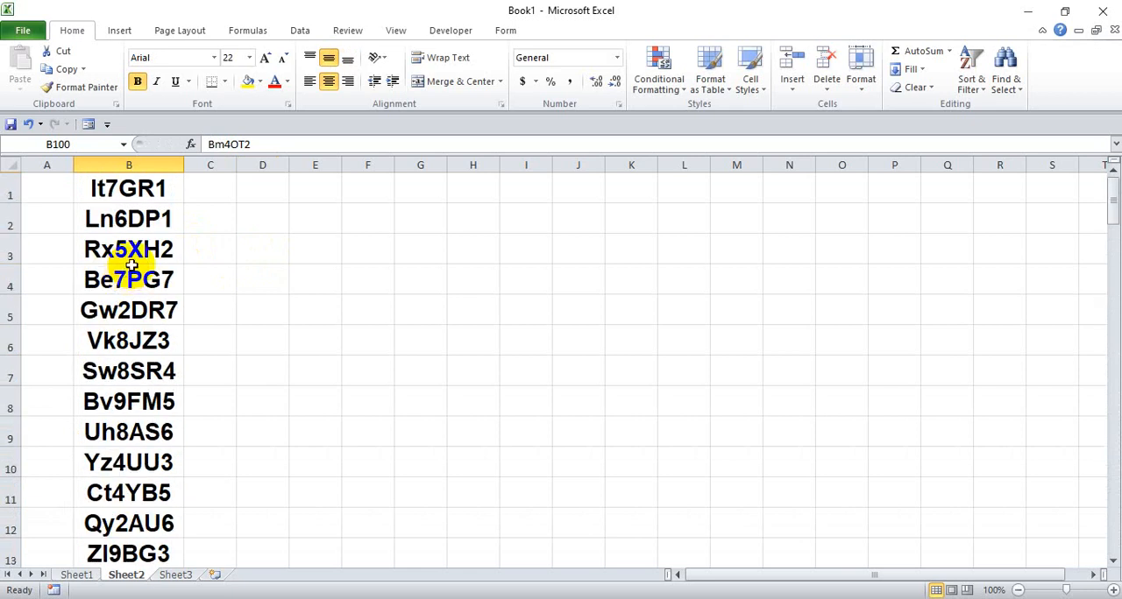
click(101, 188)
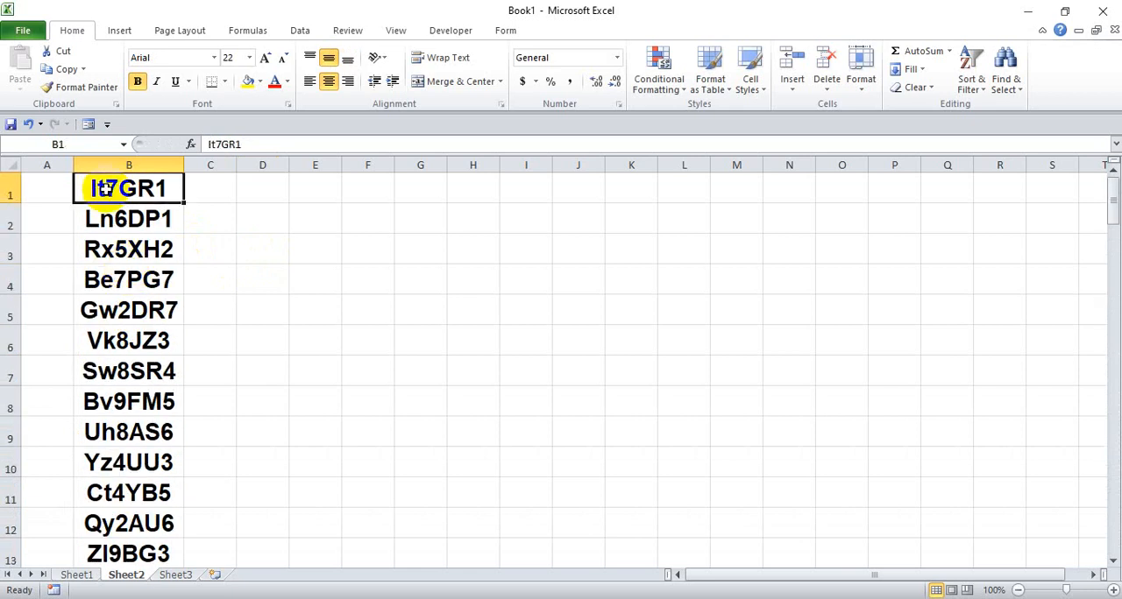
- Widen column D and copy the second example formula, starting with RANDBETWEEN(10;99), from the Google Slides presentation into cell D1 in Excel
click(252, 189)
drag(289, 164, 387, 167)
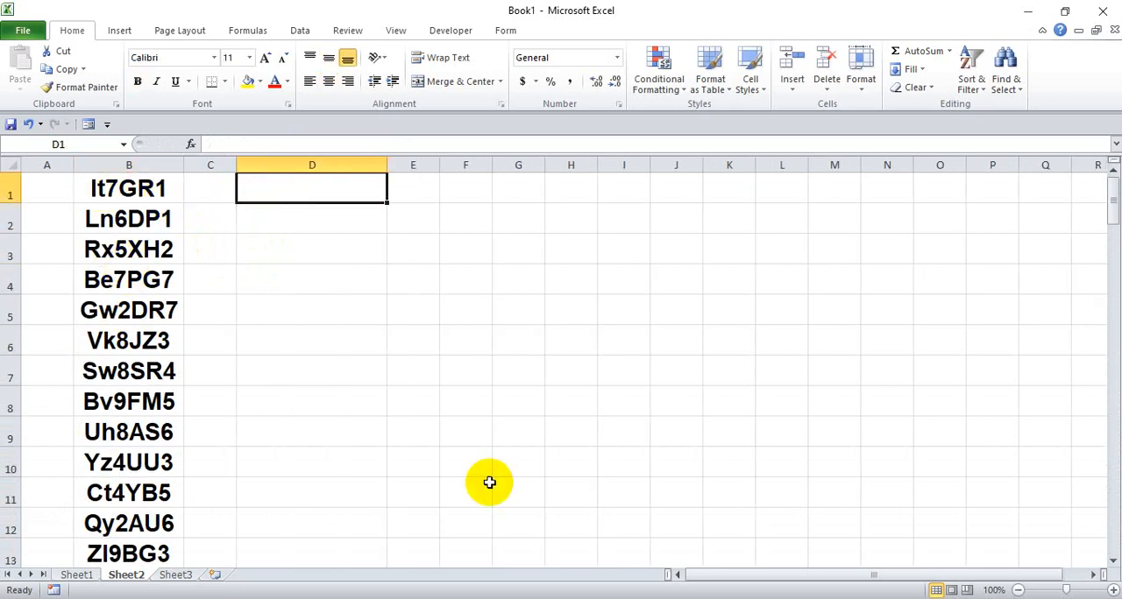
click(659, 598)
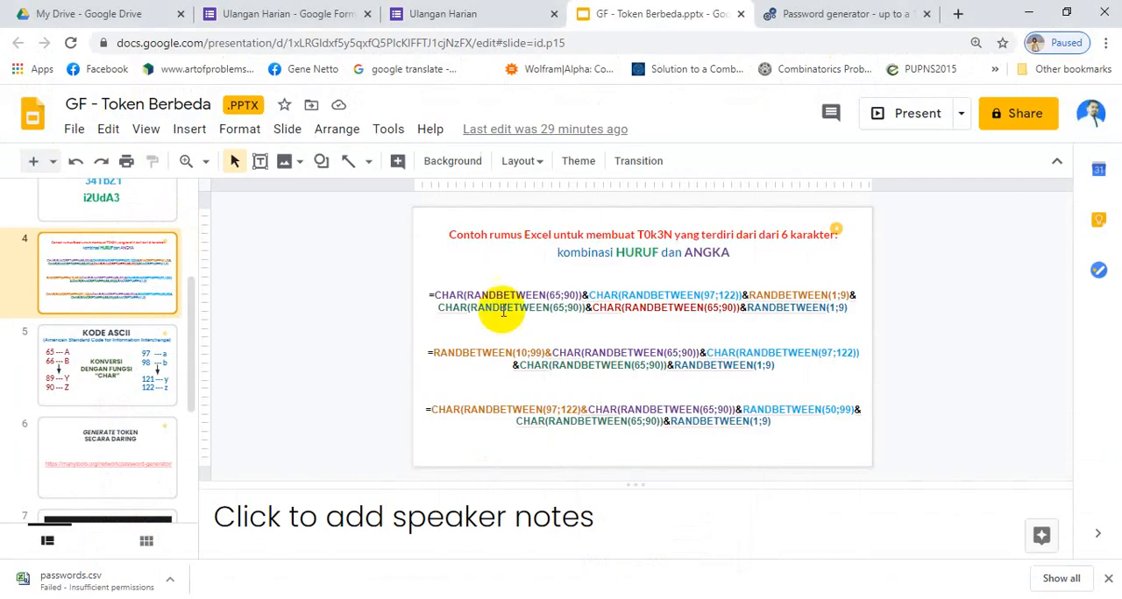
click(528, 361)
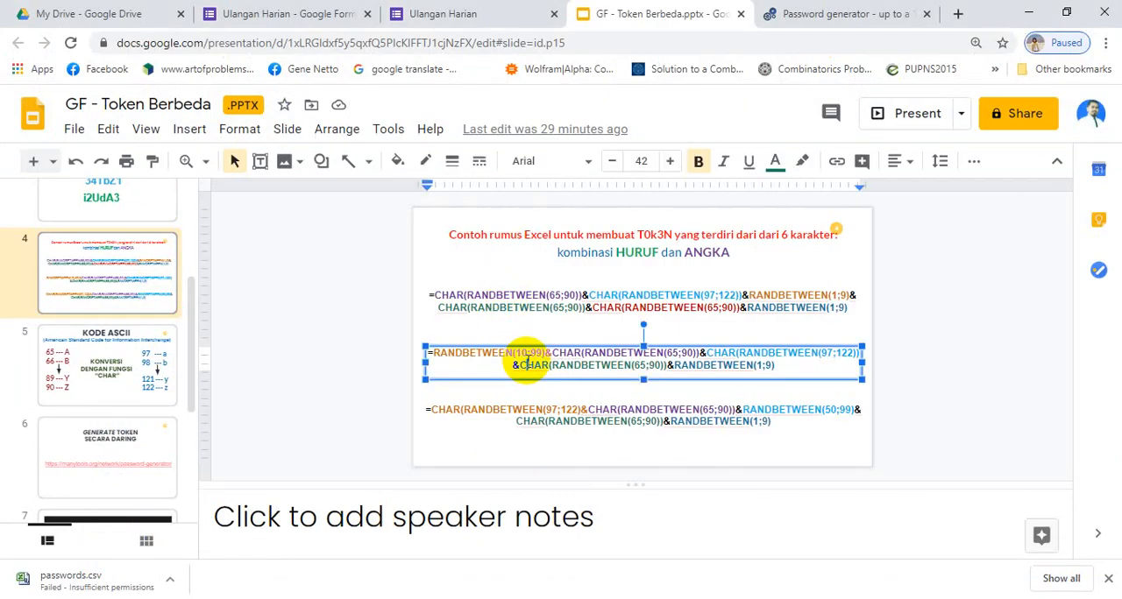
key(ctrl+a)
key(ctrl+c)
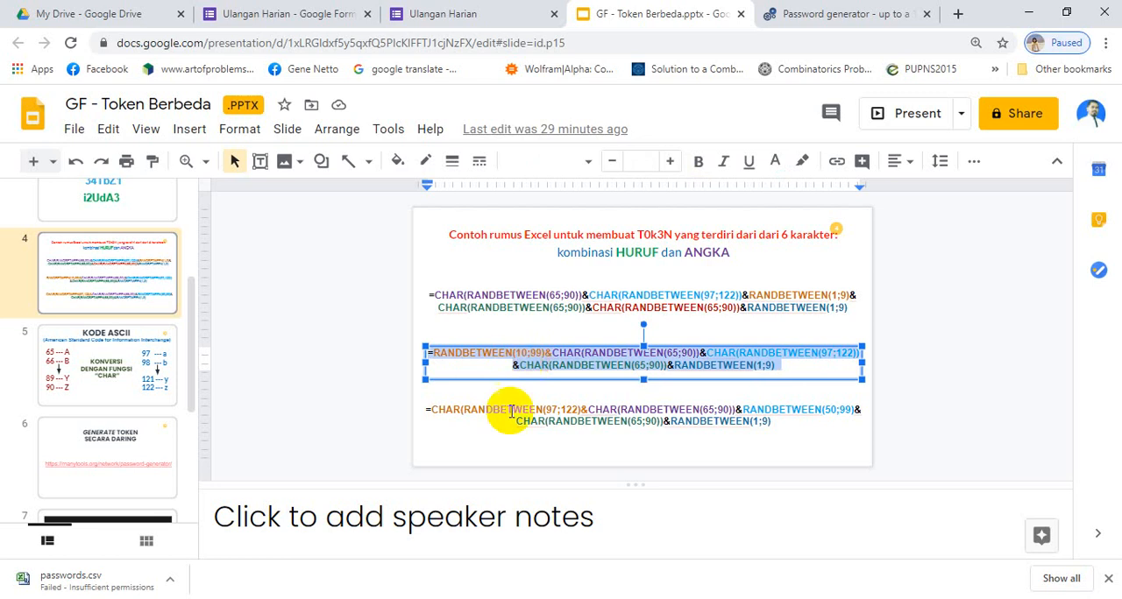
key(alt+Tab)
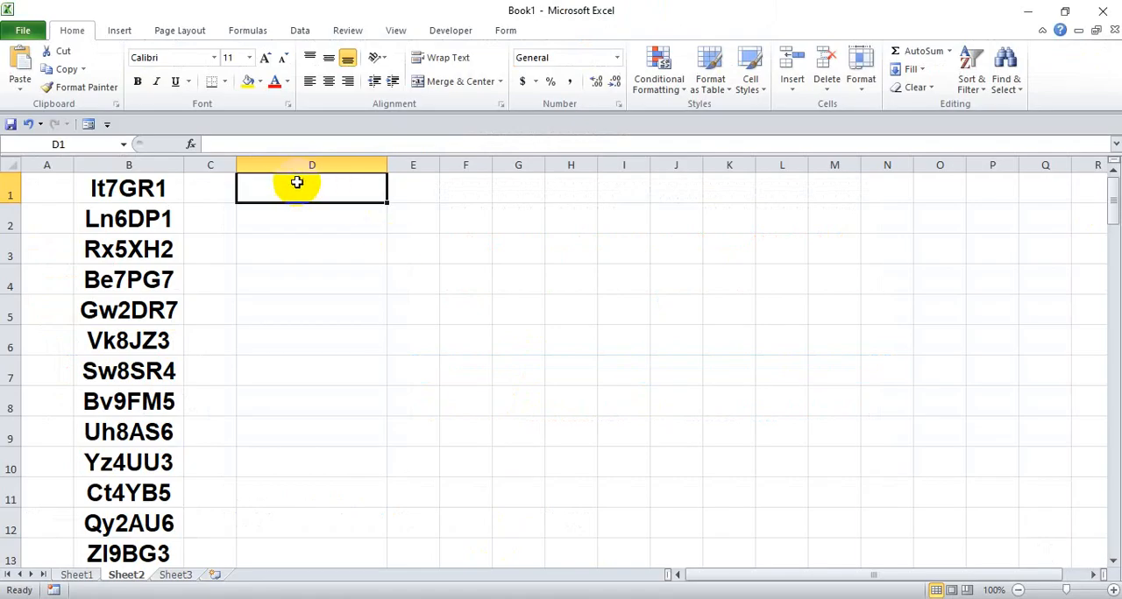
key(ctrl+v)
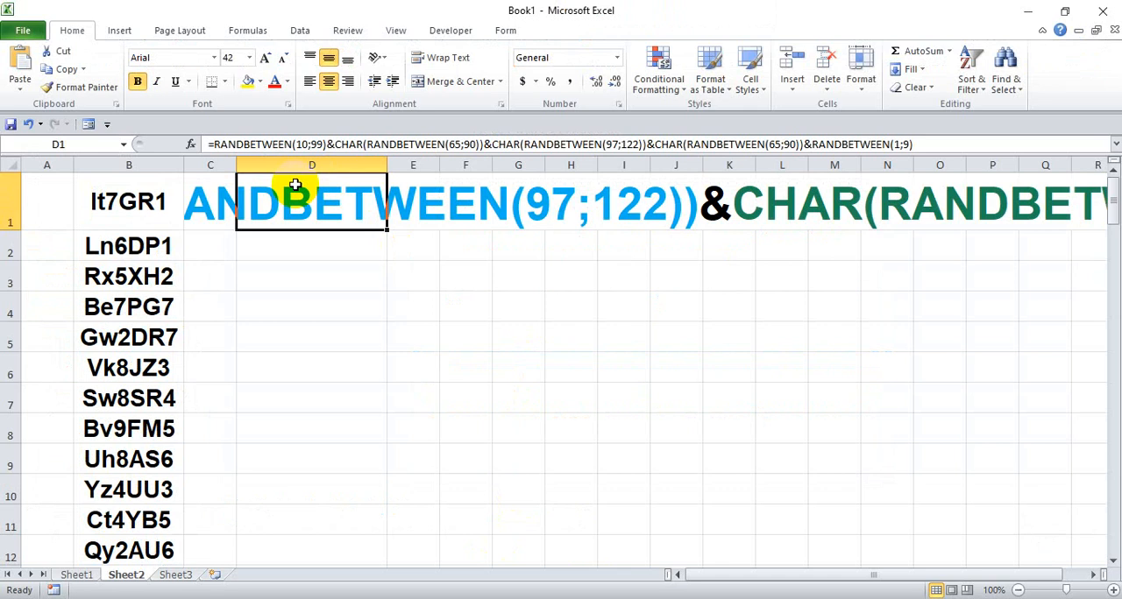
- Replace all semicolons with commas in the pasted formula in cell D1
key(ctrl+f)
click(748, 280)
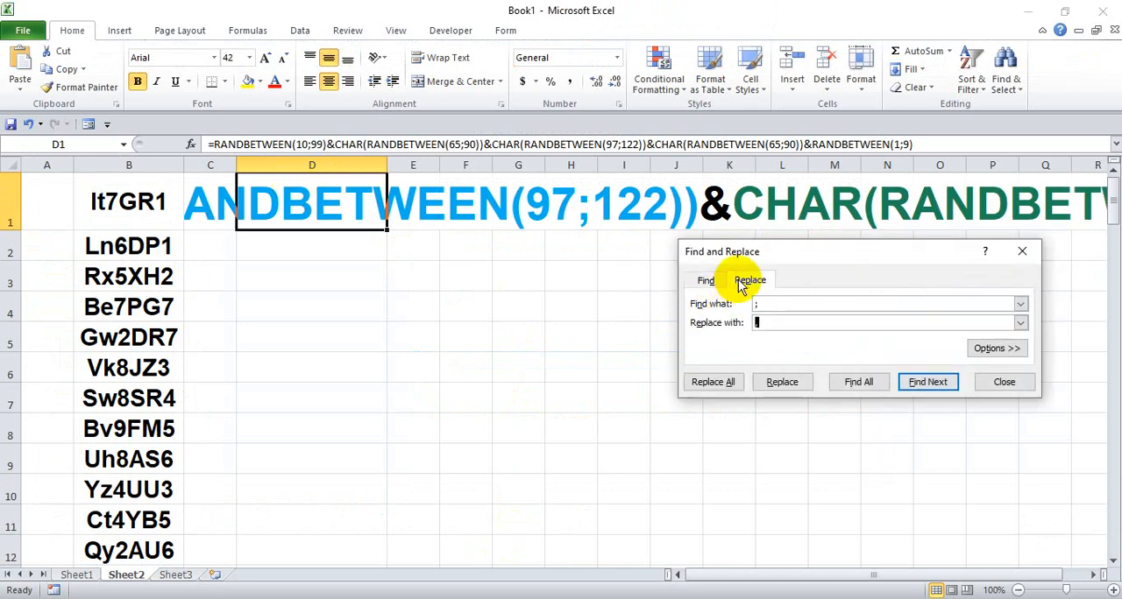
text(,)
click(715, 383)
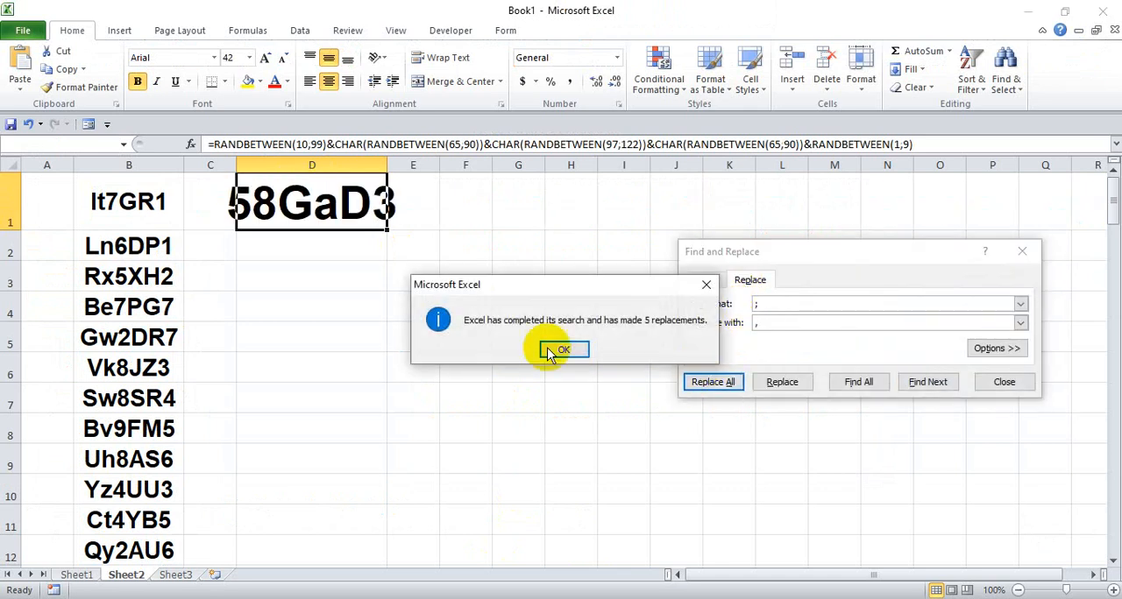
click(584, 351)
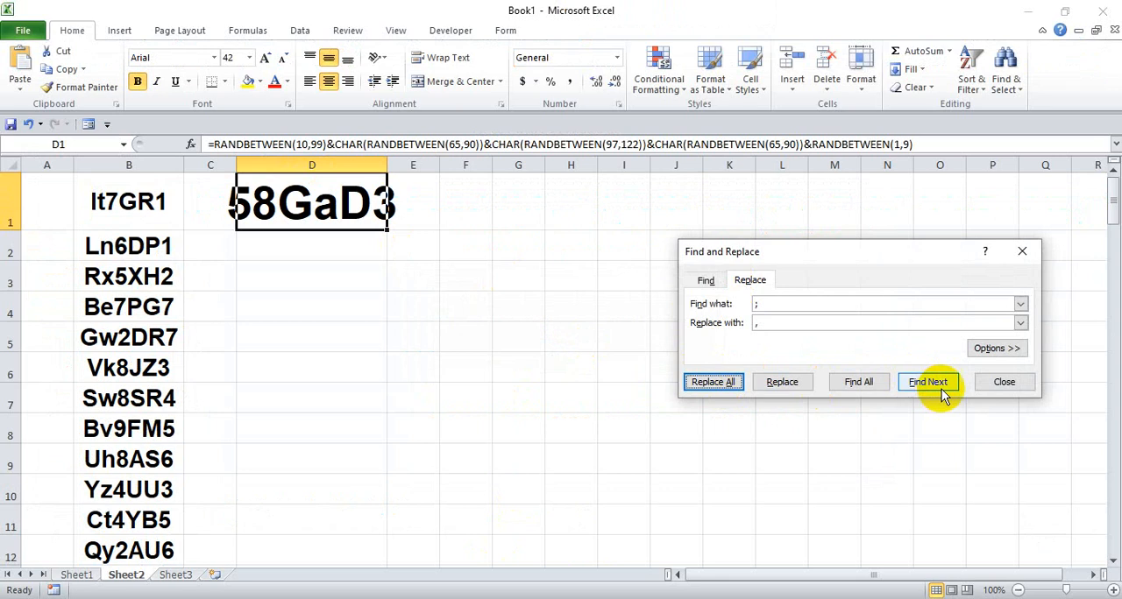
click(1005, 382)
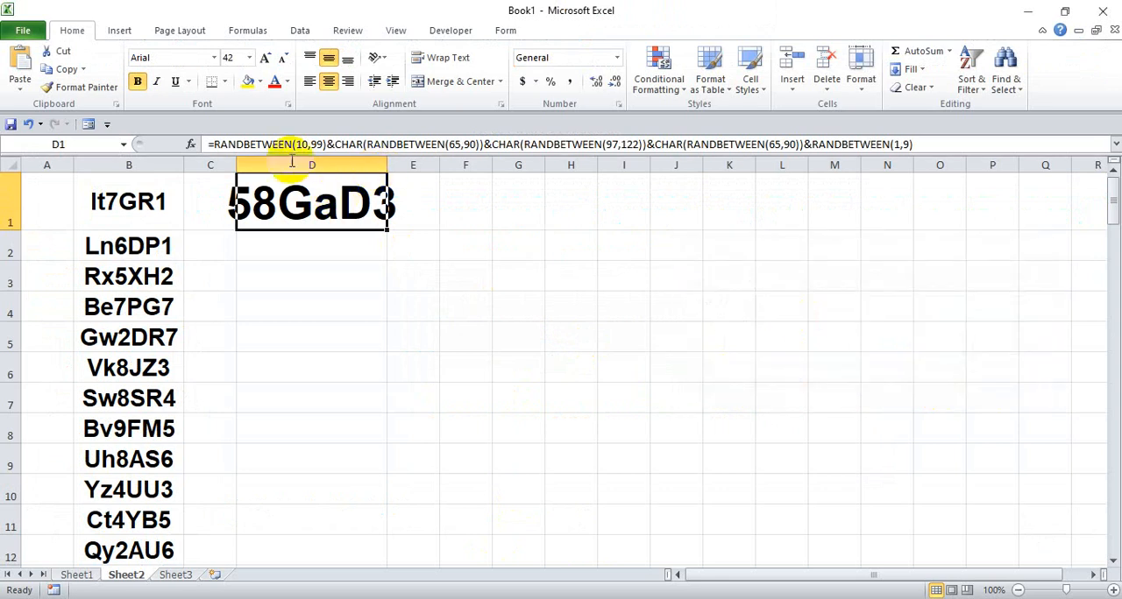
- Copy the formatting of cell B1 onto cell D1 with Format Painter
click(117, 201)
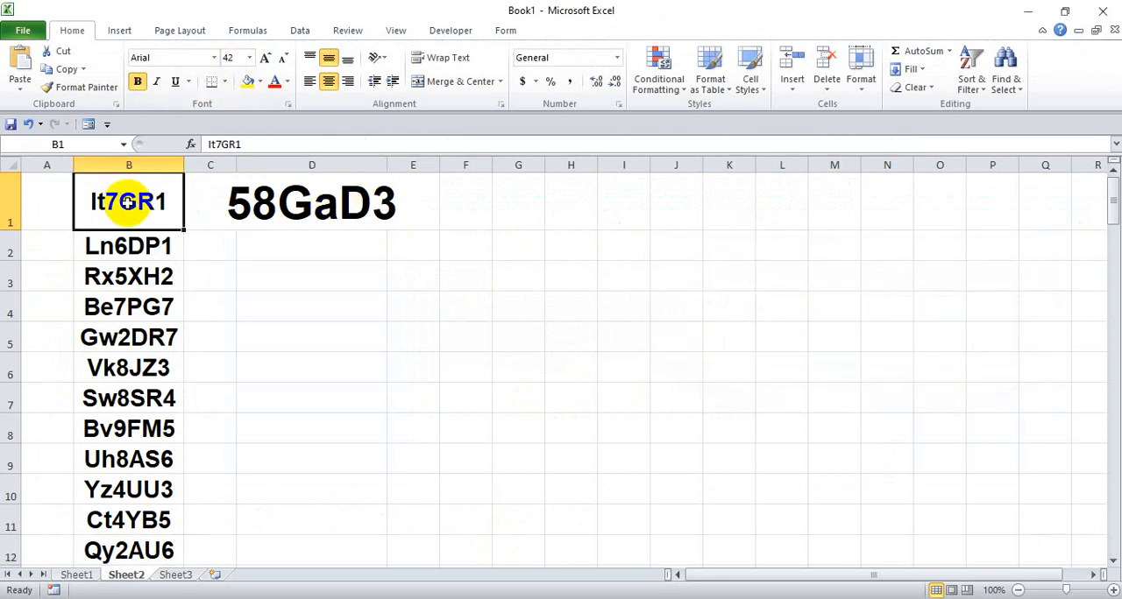
click(79, 86)
click(272, 200)
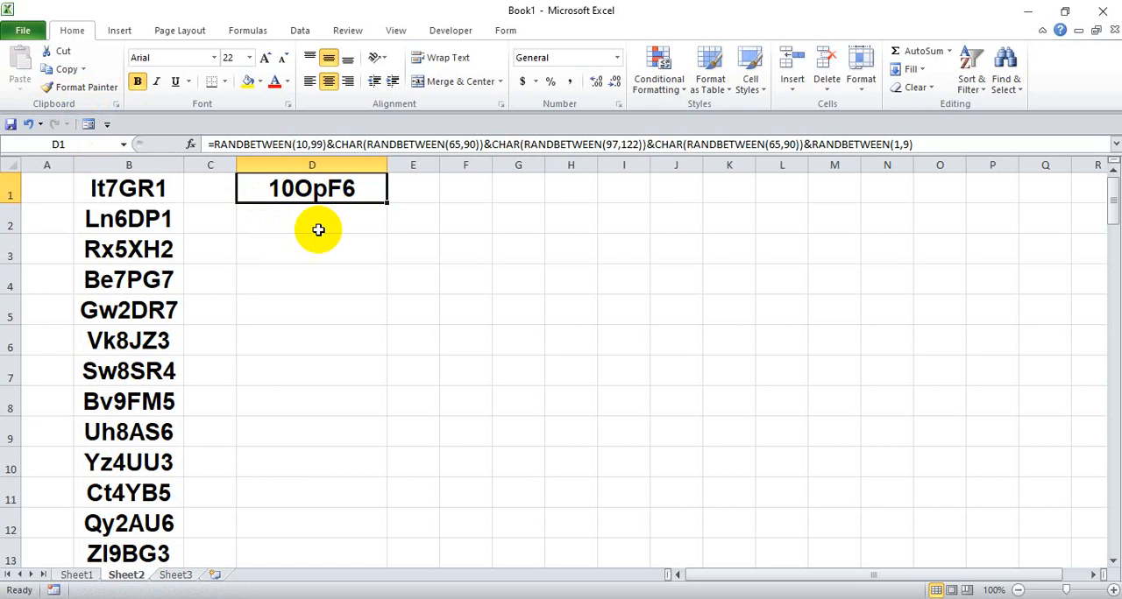
click(300, 207)
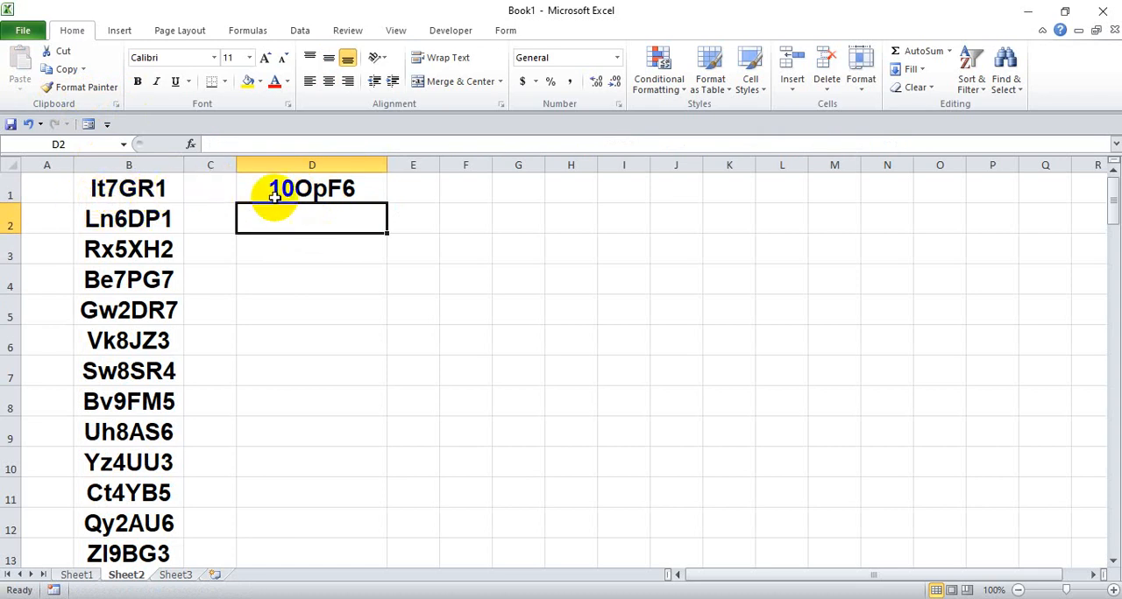
- Copy the formula in cell D1 down the range D1:D100
click(307, 190)
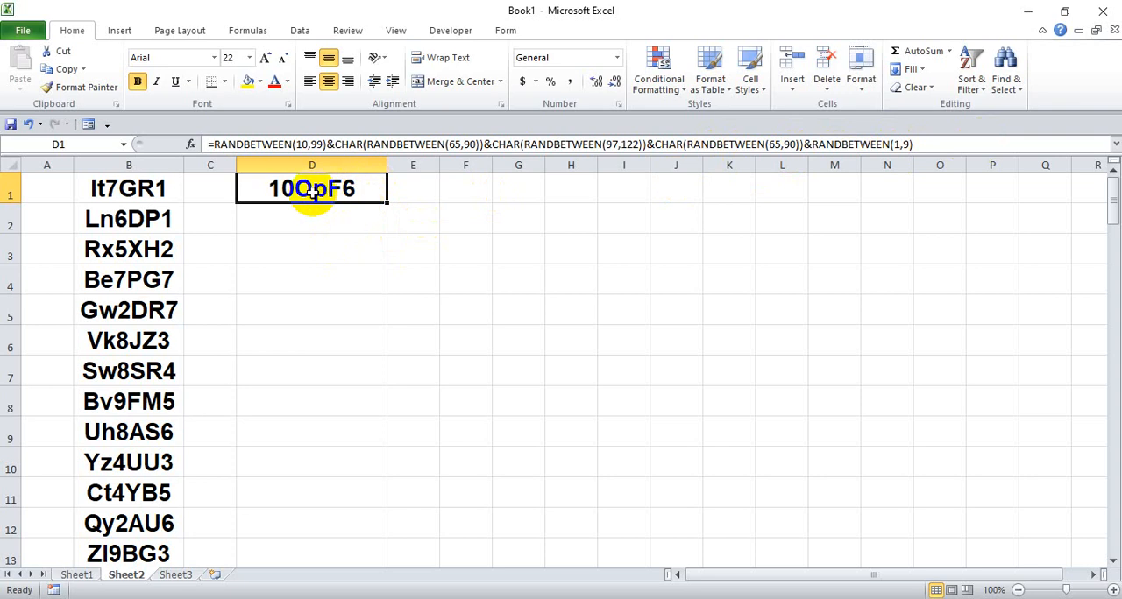
key(ctrl+c)
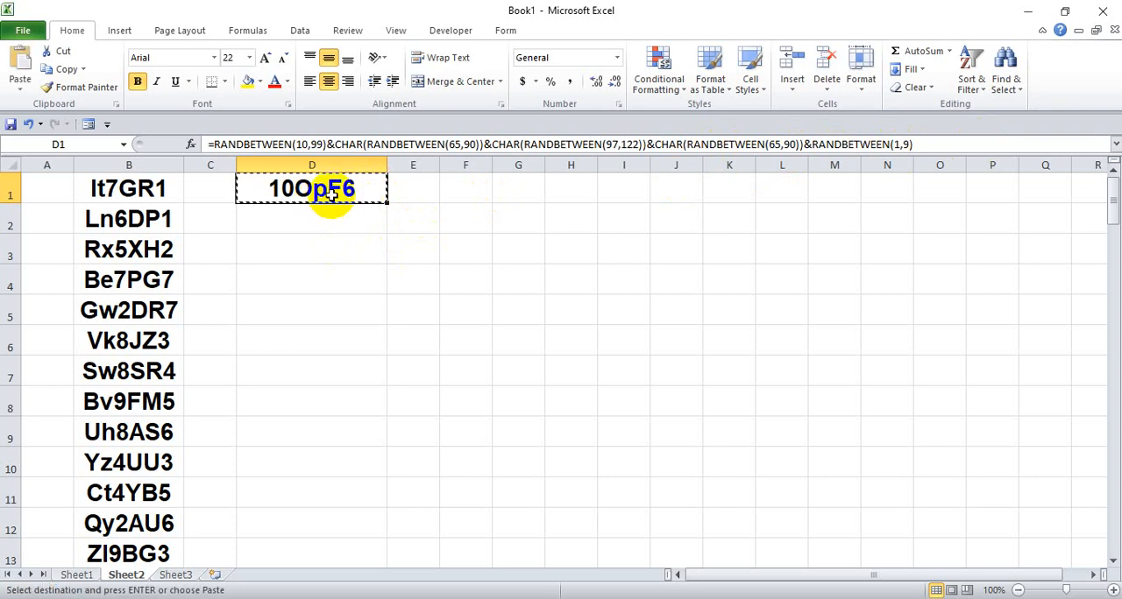
scroll(325, 189, down, 20)
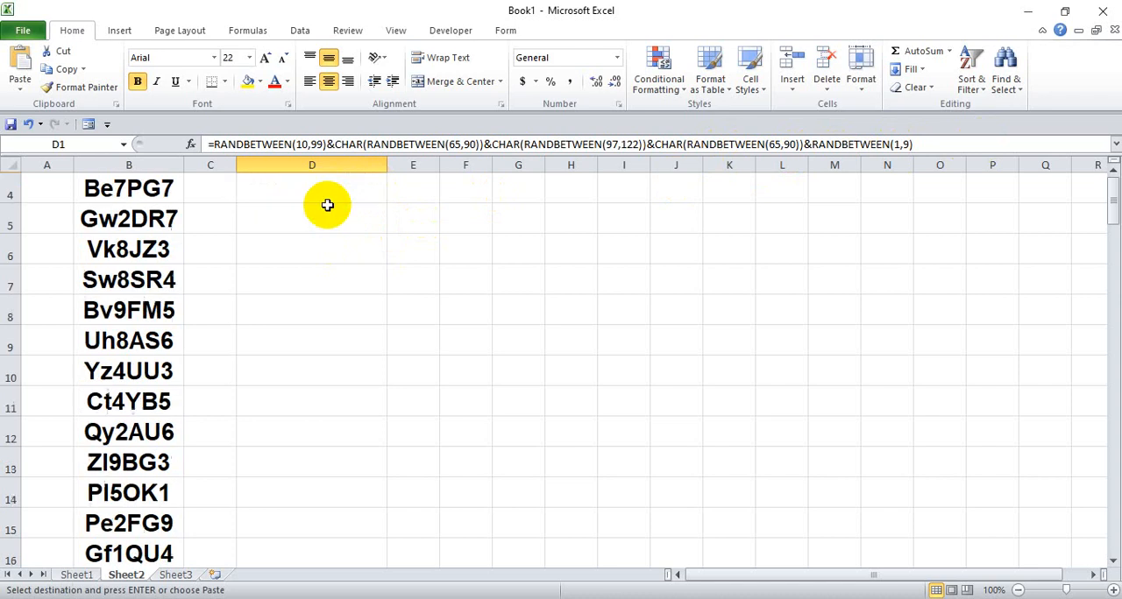
scroll(307, 384, up, 4)
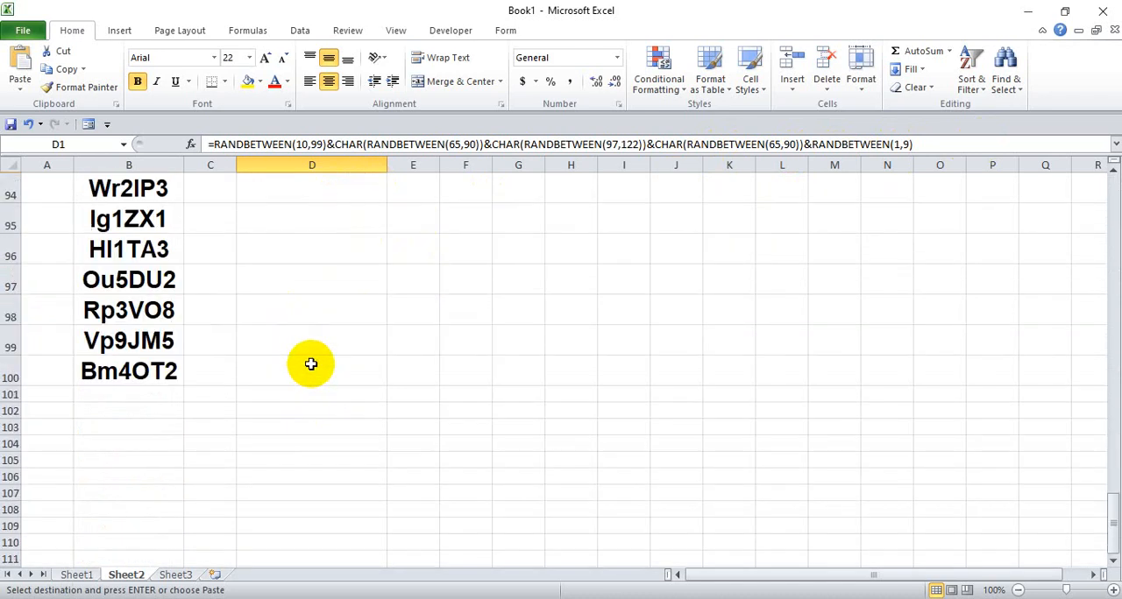
shift+click(294, 369)
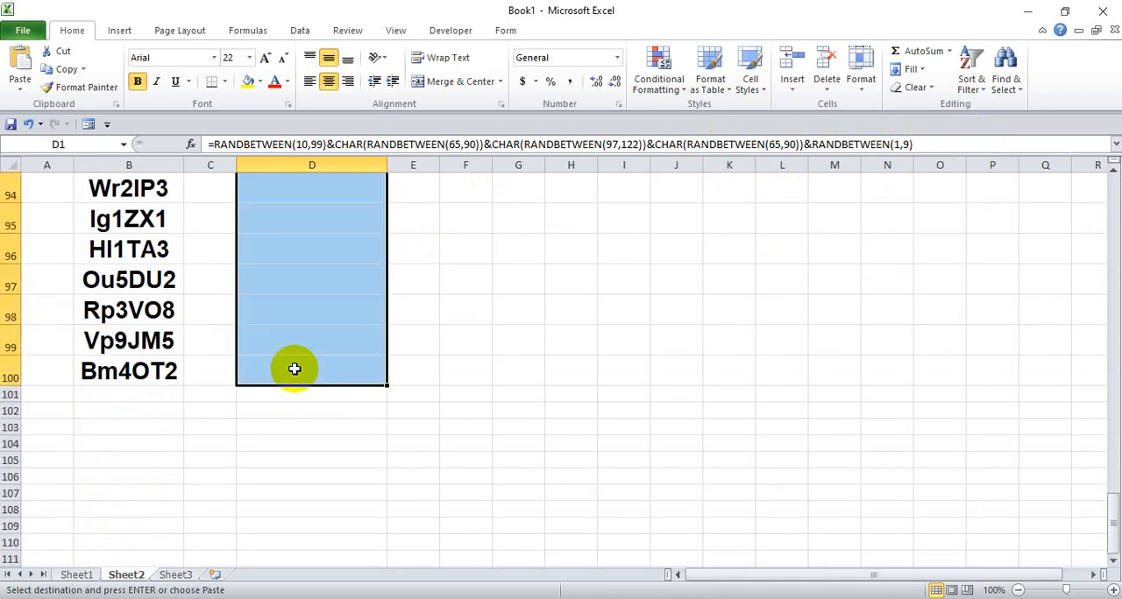
key(Return)
scroll(306, 350, up, 20)
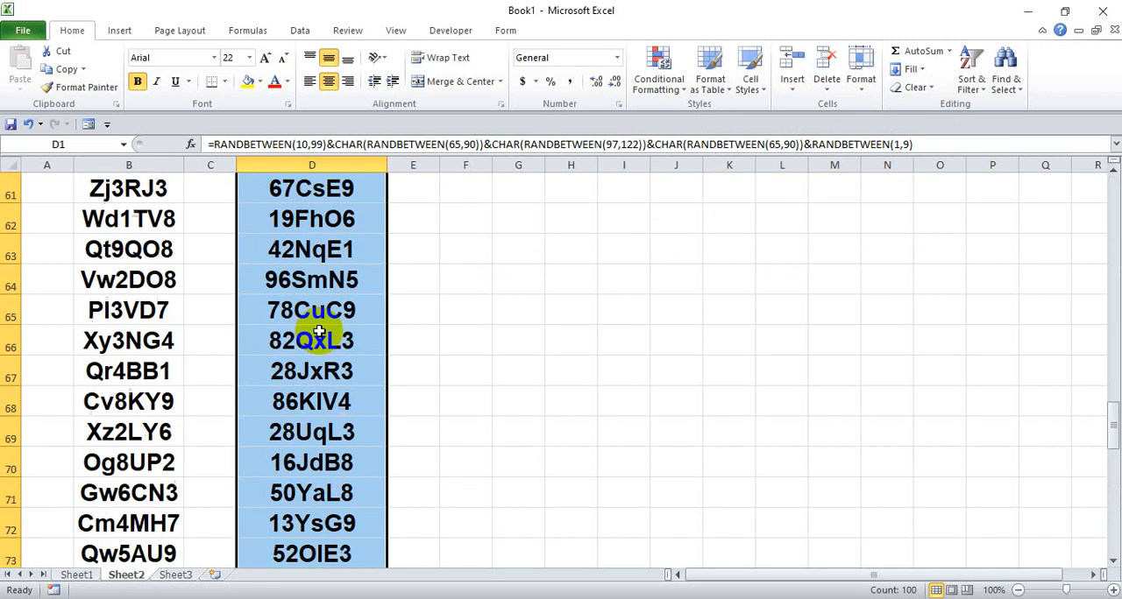
scroll(319, 333, up, 11)
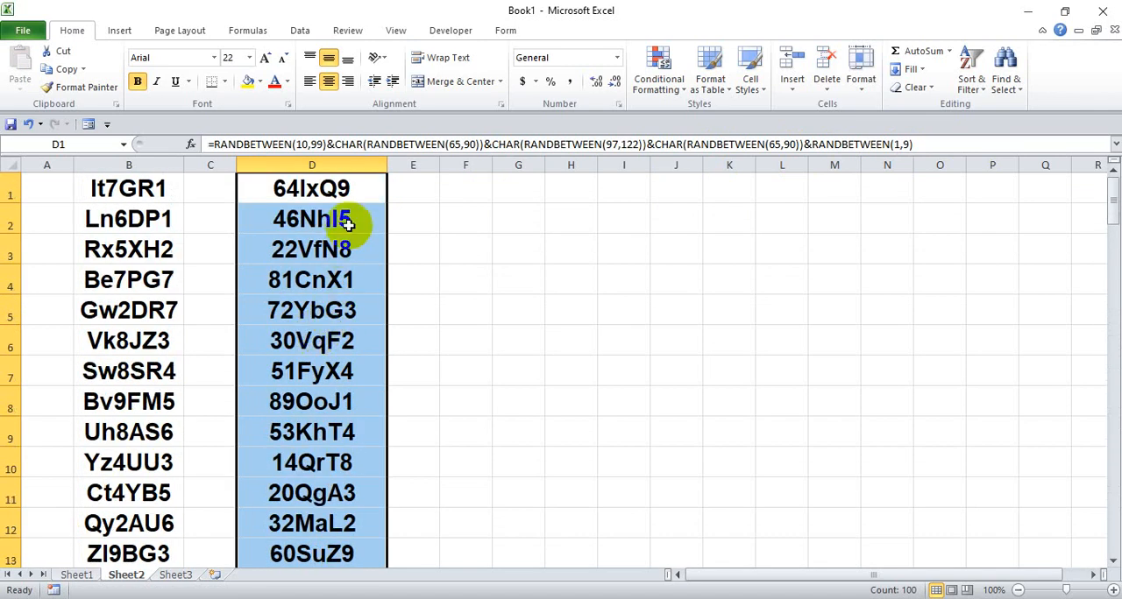
- Enter p in cell E2 to make the tokens in column D recalculate, and clear the cell
click(418, 209)
text(p)
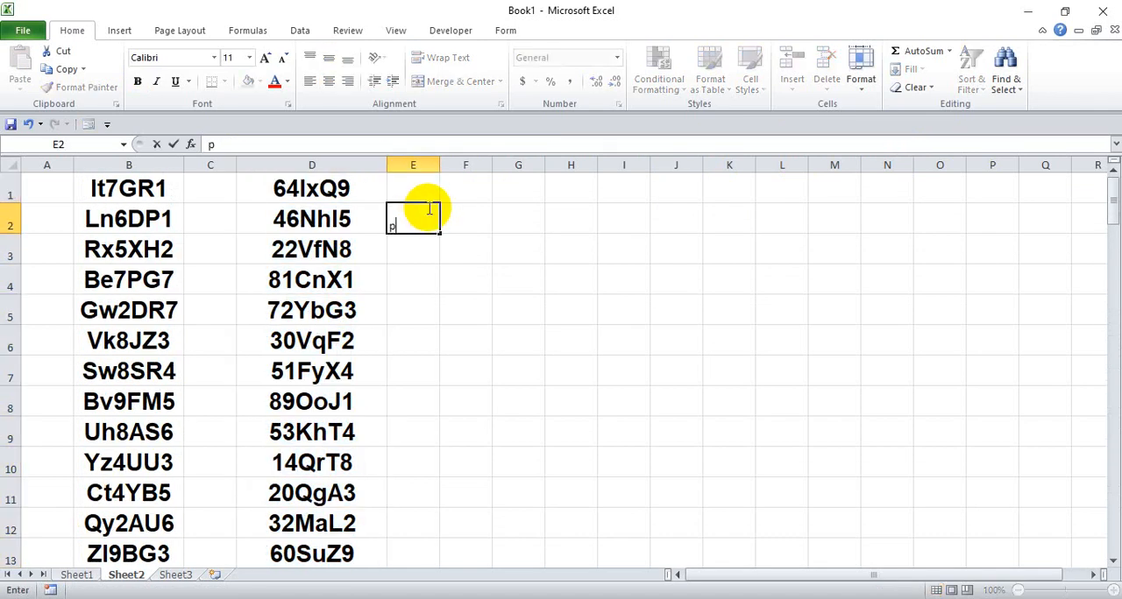
key(Return)
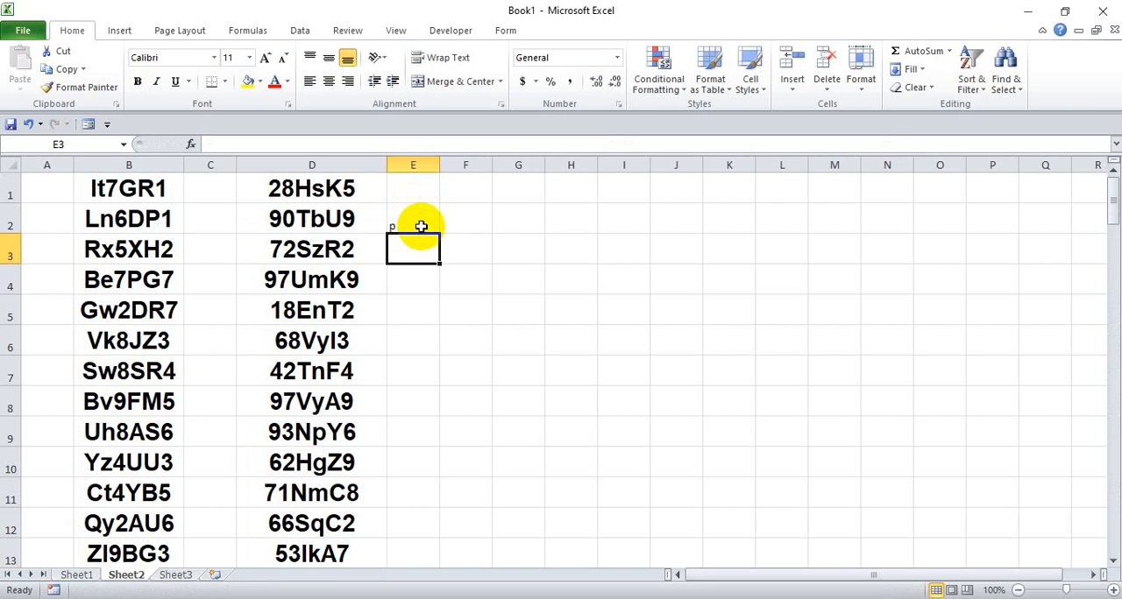
click(421, 226)
key(Delete)
- Copy the full token list in D1:D100
click(342, 189)
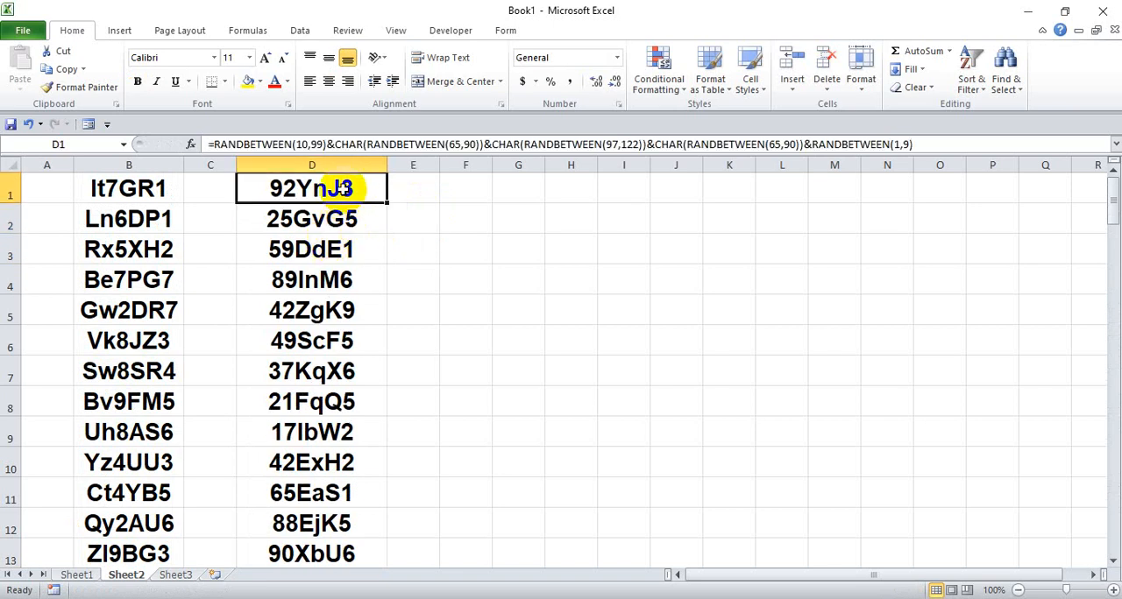
scroll(312, 368, down, 20)
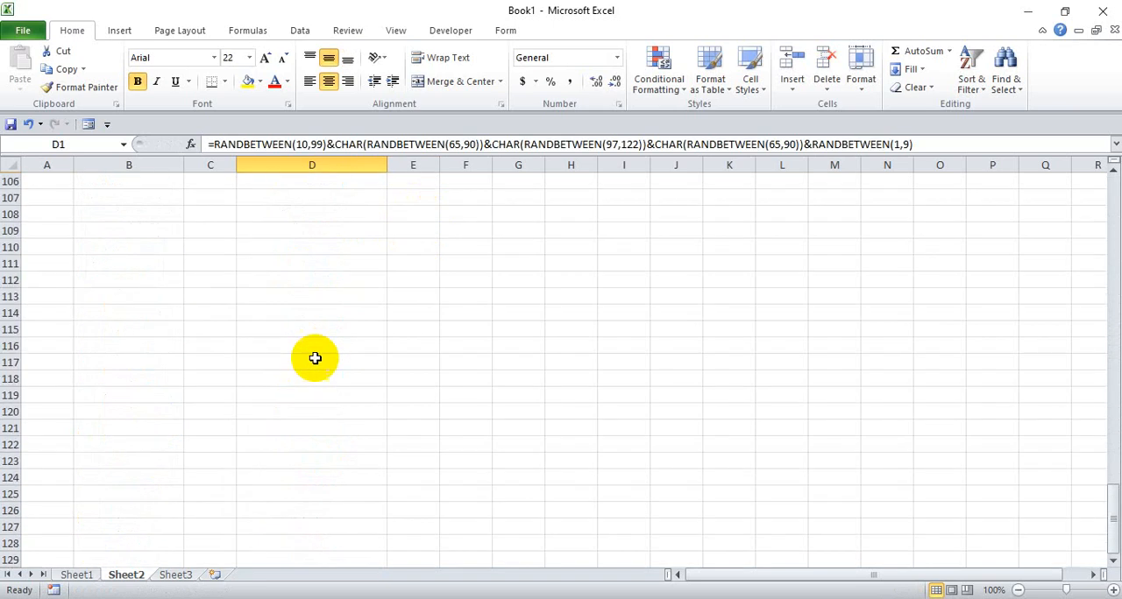
scroll(315, 350, up, 3)
shift+click(320, 285)
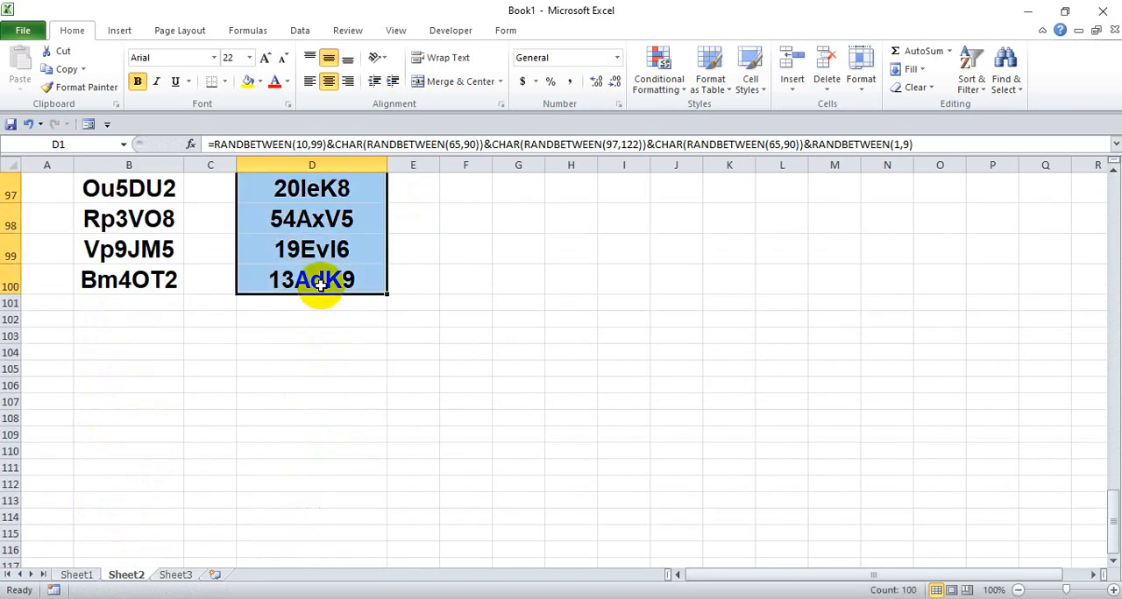
key(ctrl+c)
scroll(320, 285, up, 20)
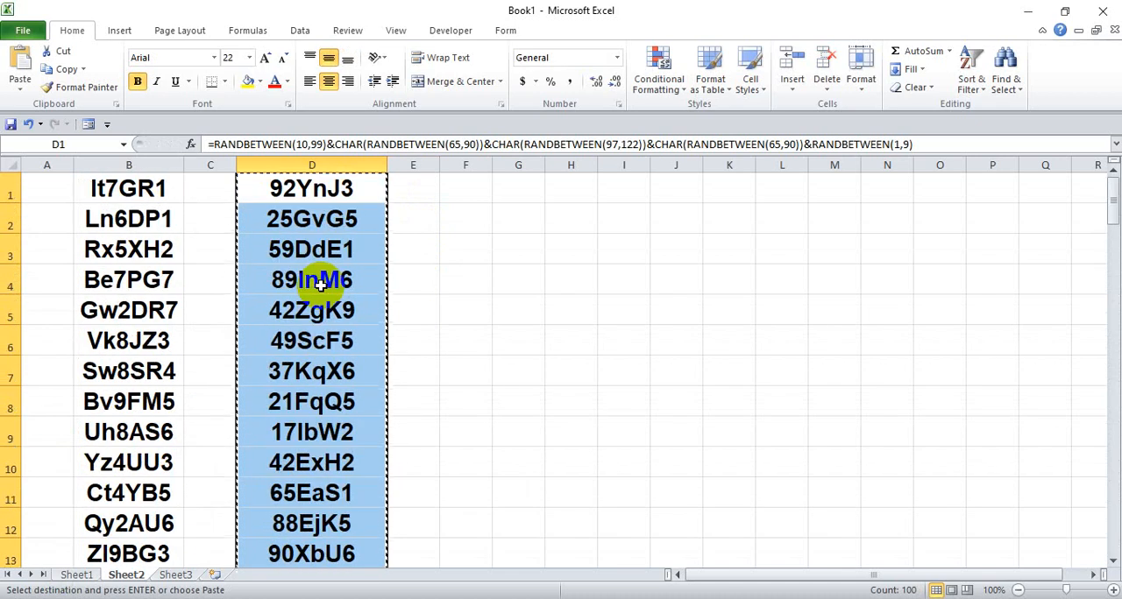
- Paste the copied tokens as values over D1:D100 and check that the cells no longer contain formulas
click(274, 188)
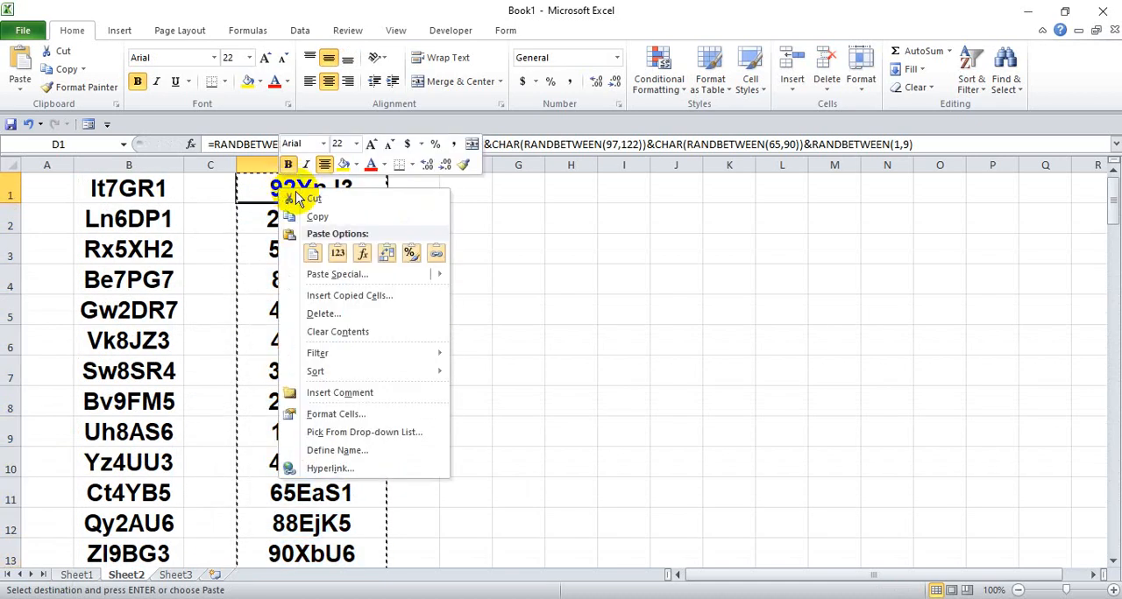
click(338, 254)
click(325, 195)
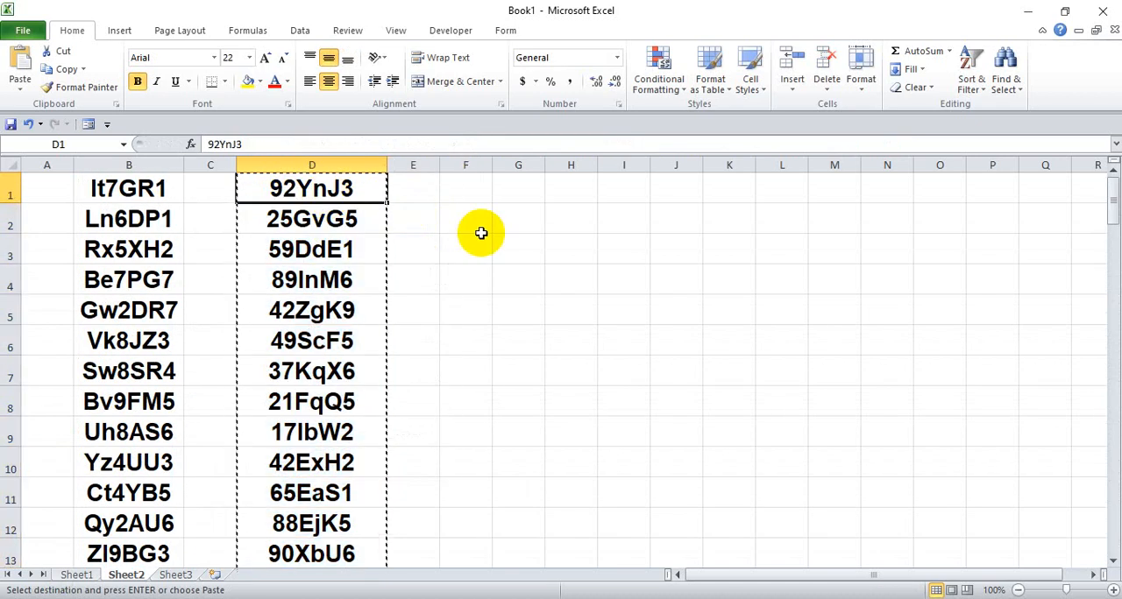
key(Escape)
click(333, 217)
click(311, 280)
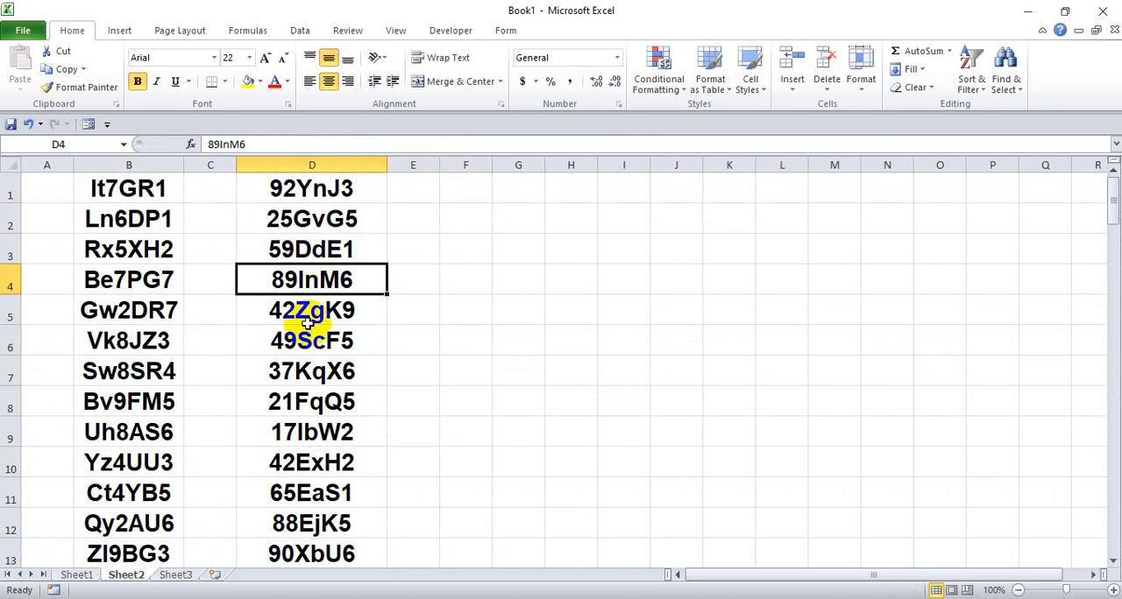
click(306, 314)
click(326, 340)
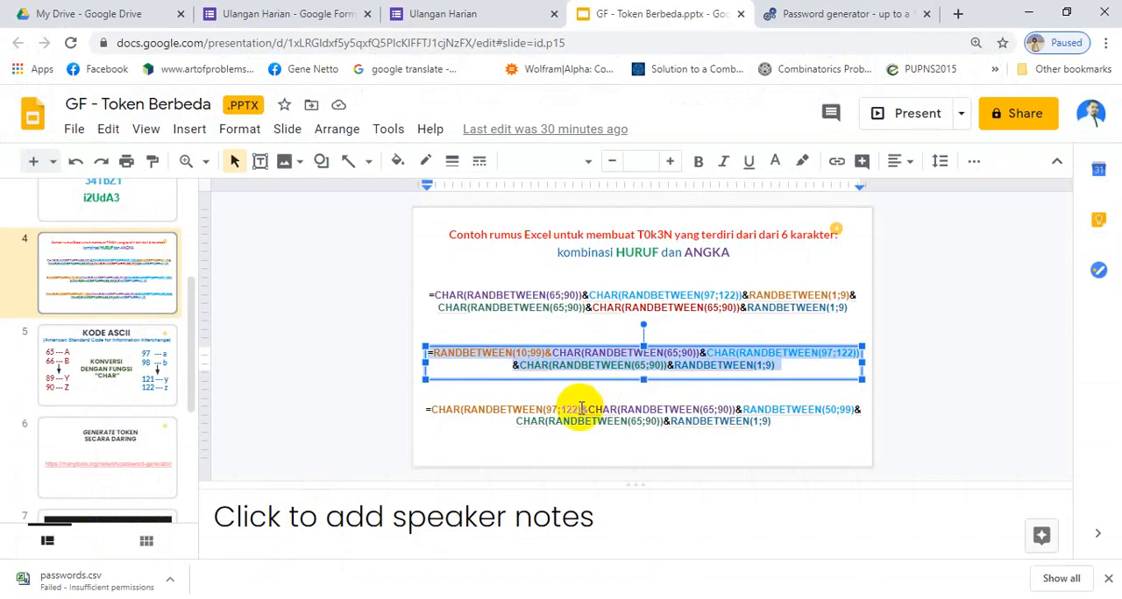
- Switch to the Google Slides deck, copy the third token formula on slide 4, and paste it into cell F1 in Excel
click(580, 409)
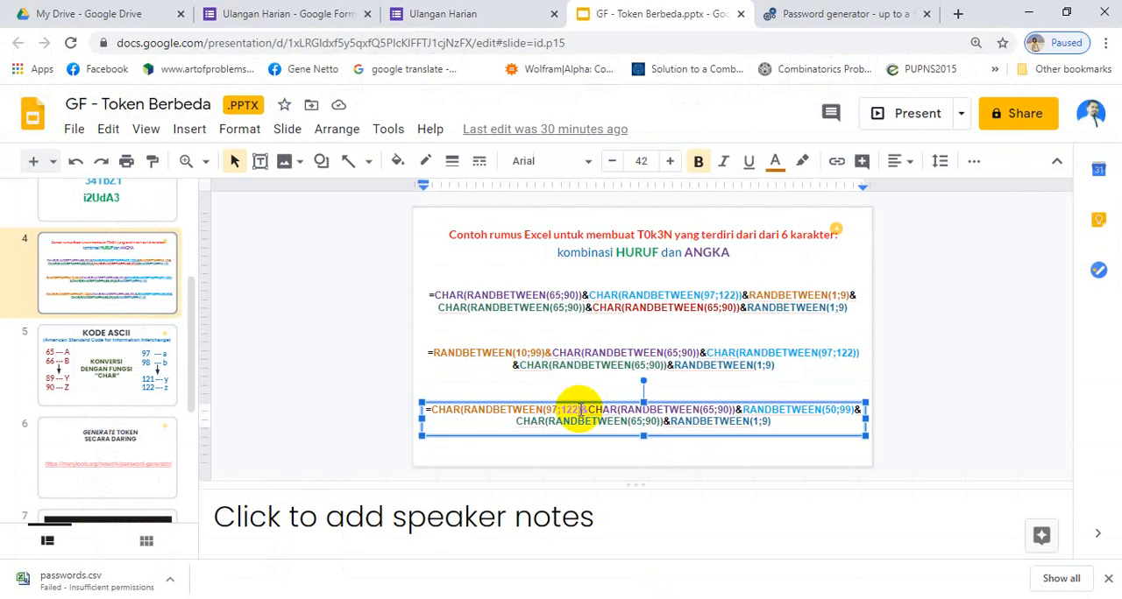
key(ctrl+a)
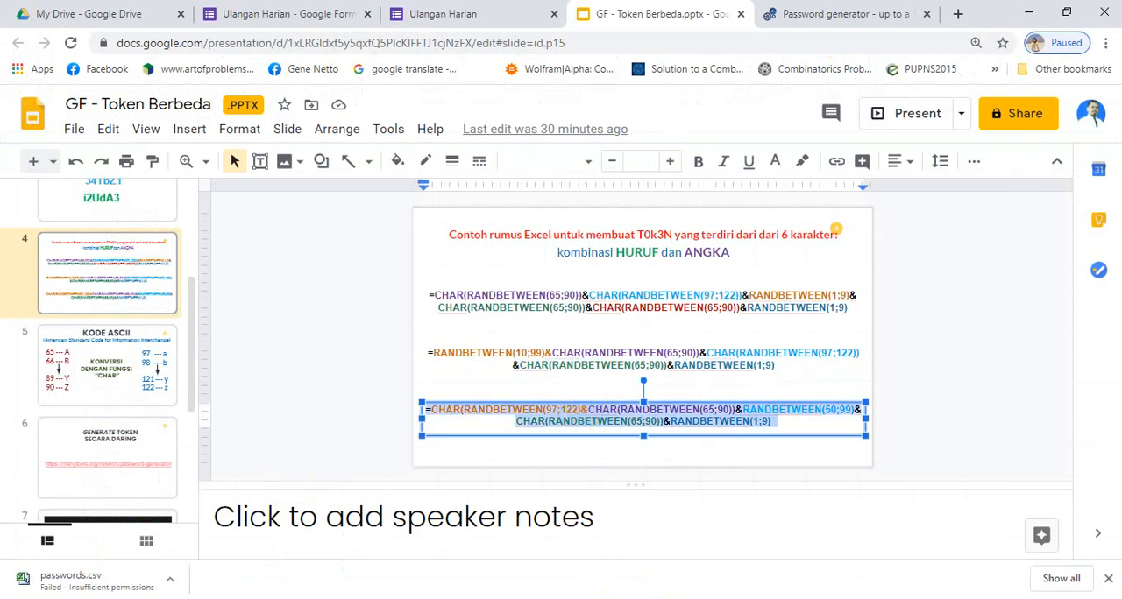
key(alt+Tab)
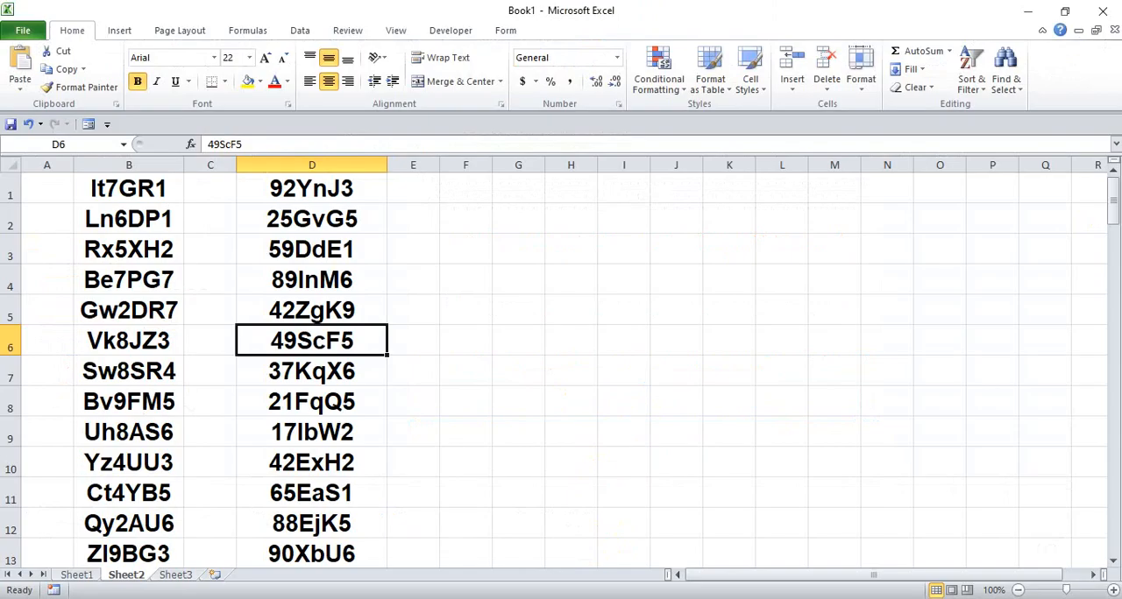
click(475, 191)
key(ctrl+v)
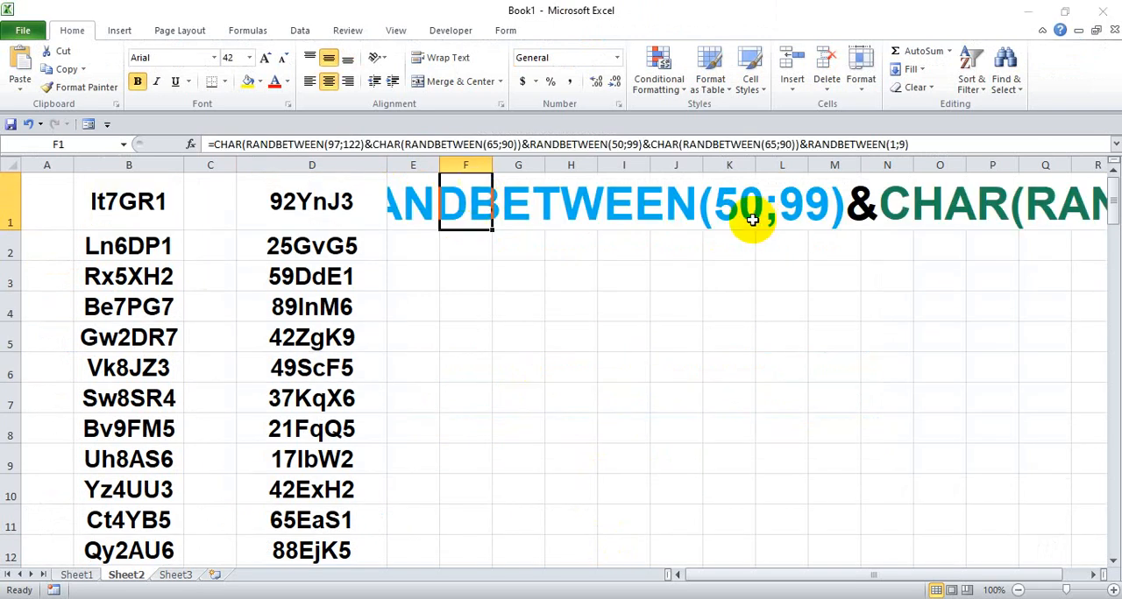
- Try to replace all semicolons with commas in the formula pasted in cell F1
key(ctrl+f)
click(750, 281)
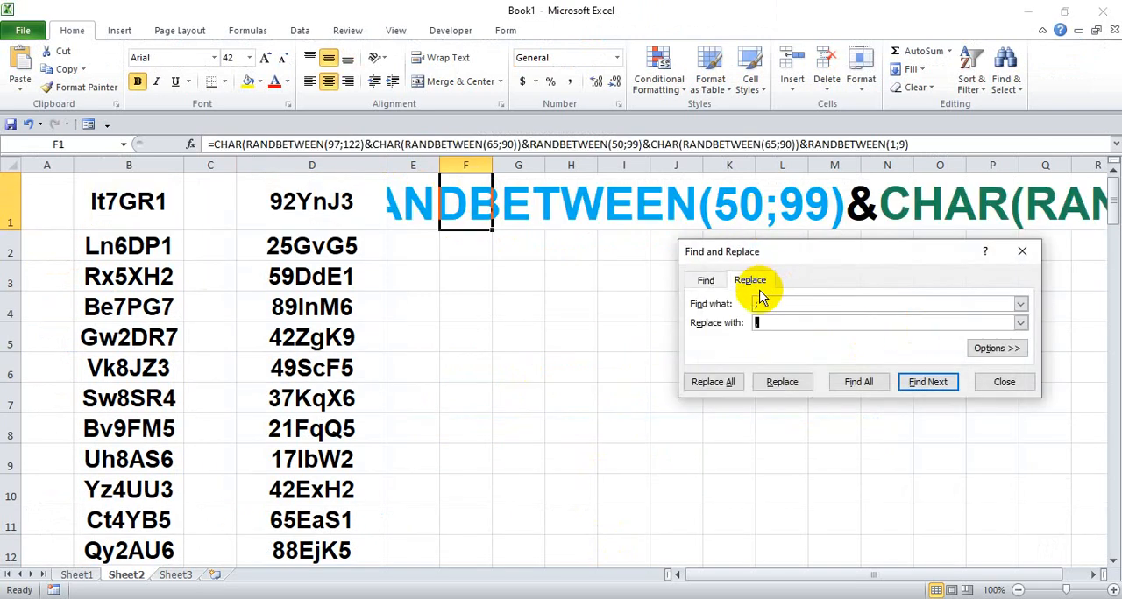
click(717, 382)
click(565, 349)
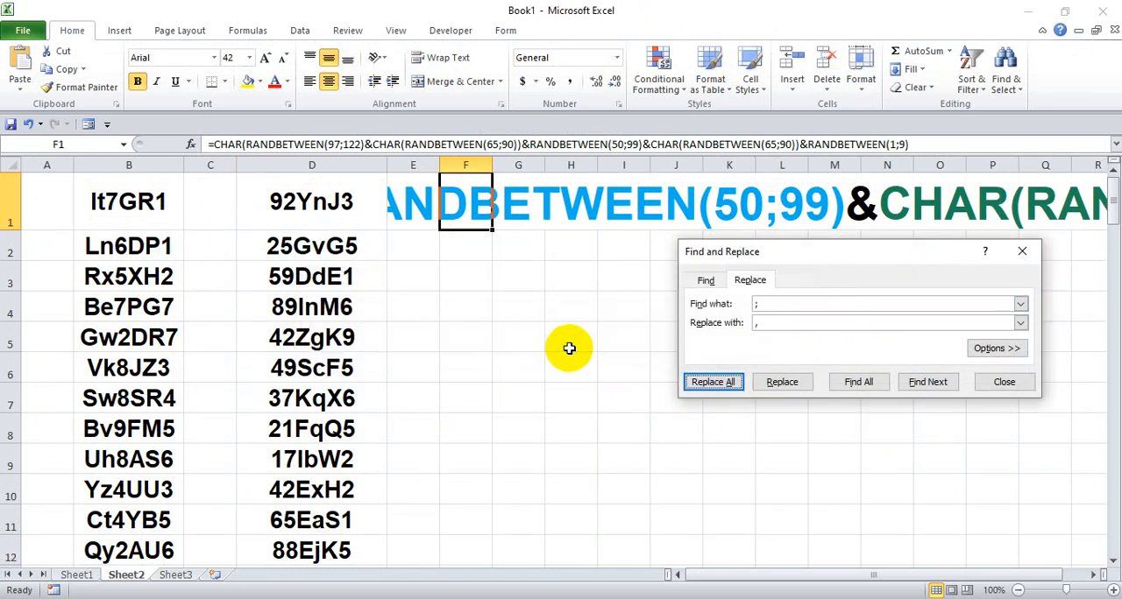
click(718, 382)
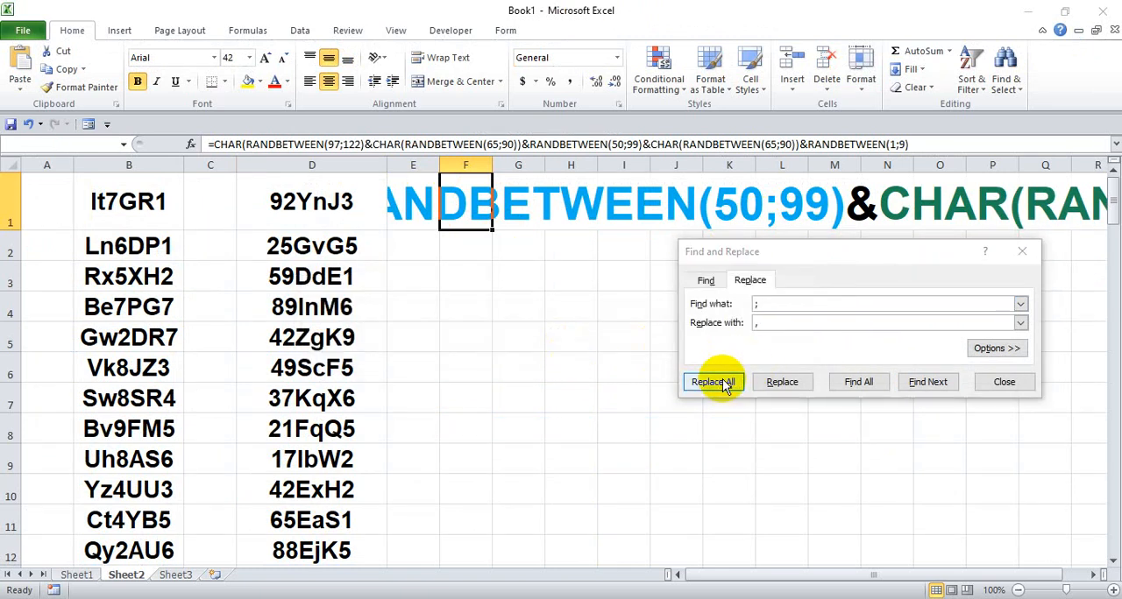
click(567, 350)
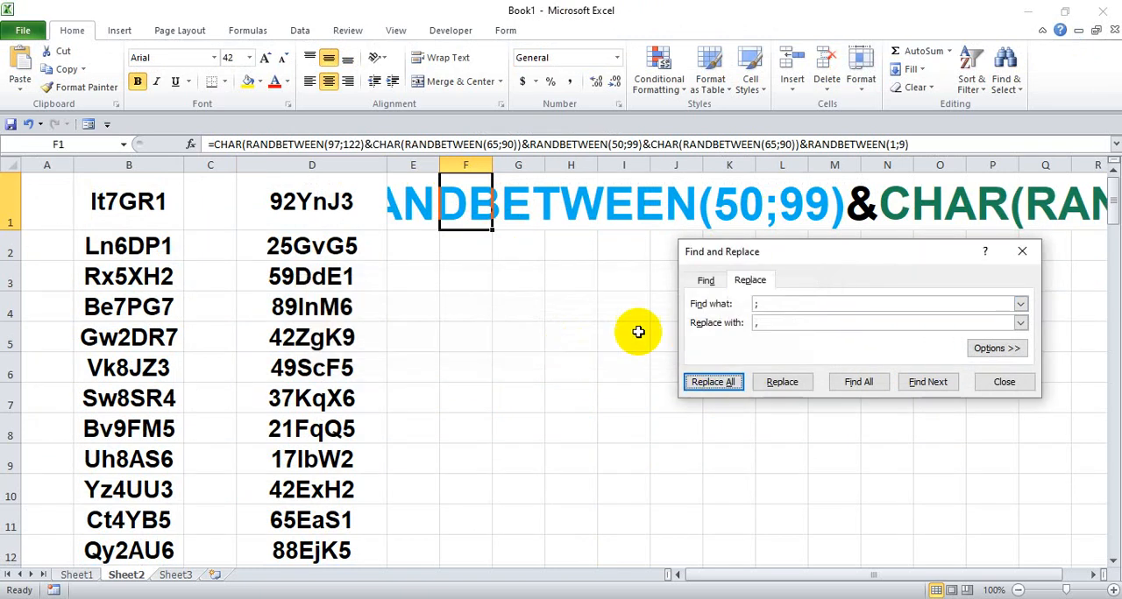
click(1004, 382)
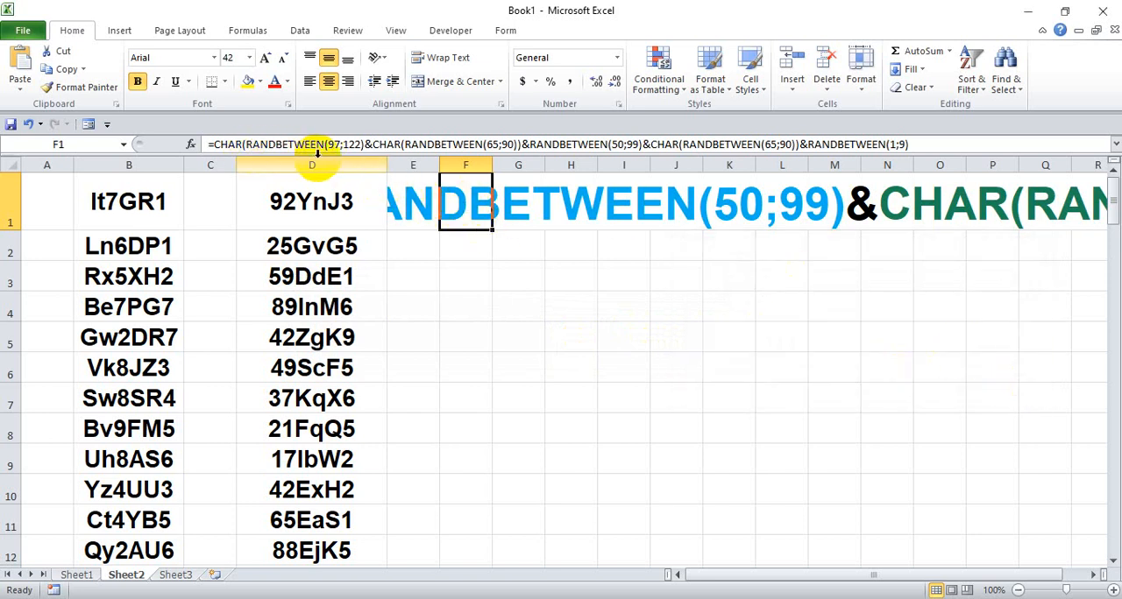
- Try to add a closing parenthesis after RANDBETWEEN(97;122) in cell F1, and discard the edit
click(365, 146)
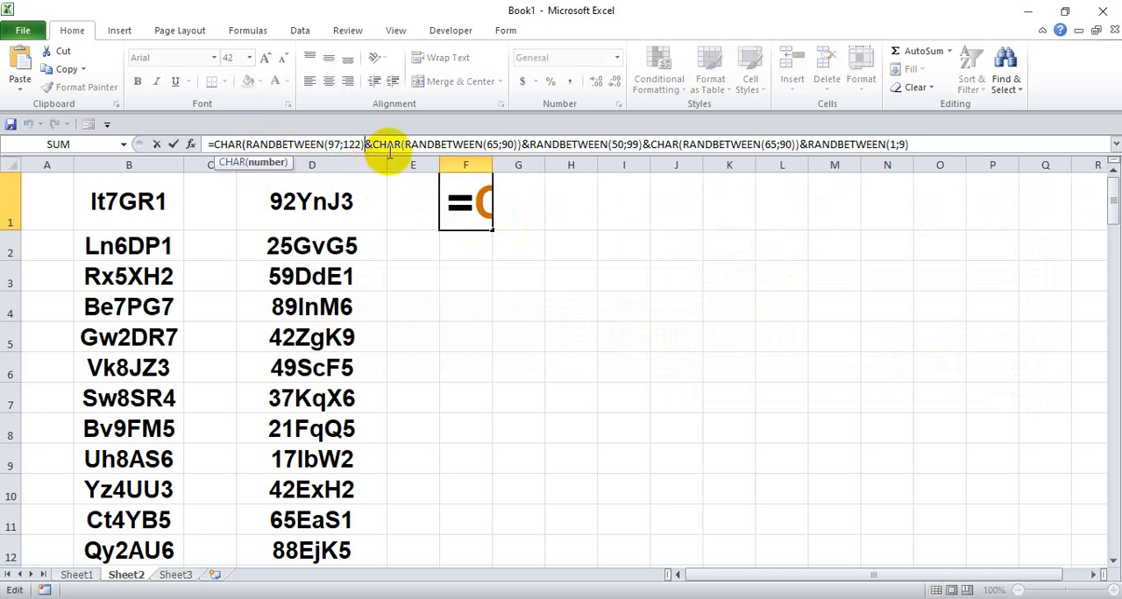
text())
key(Return)
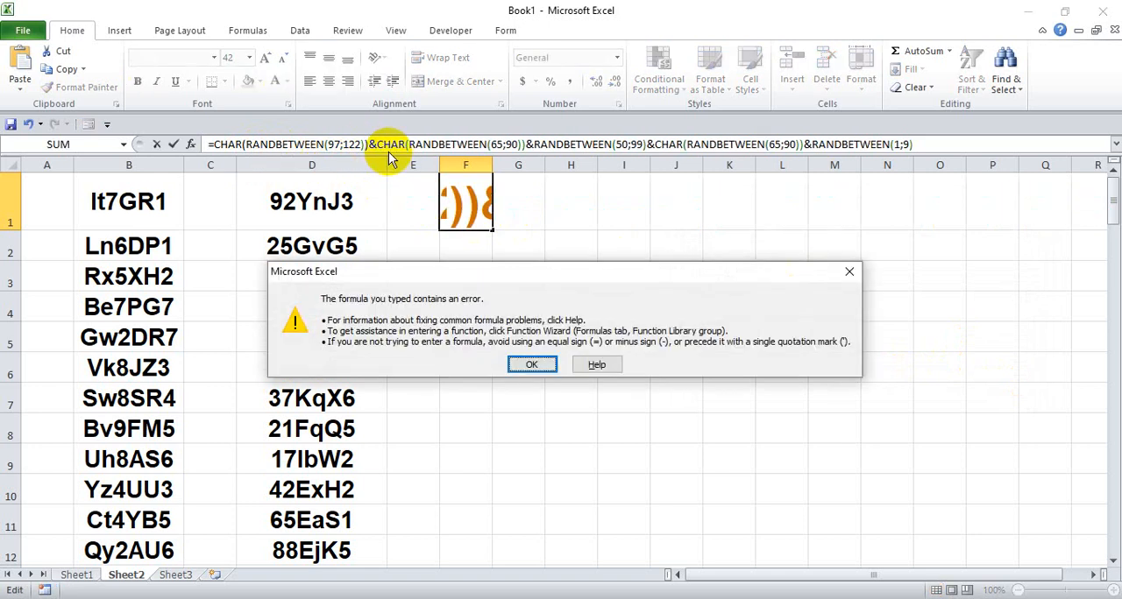
click(528, 364)
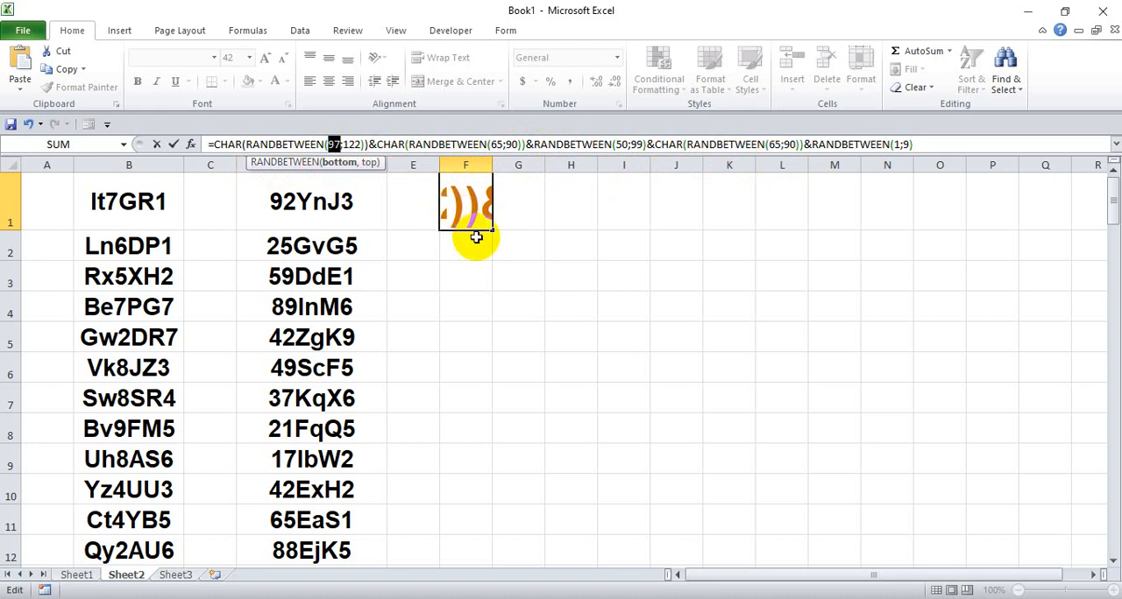
click(501, 268)
key(Escape)
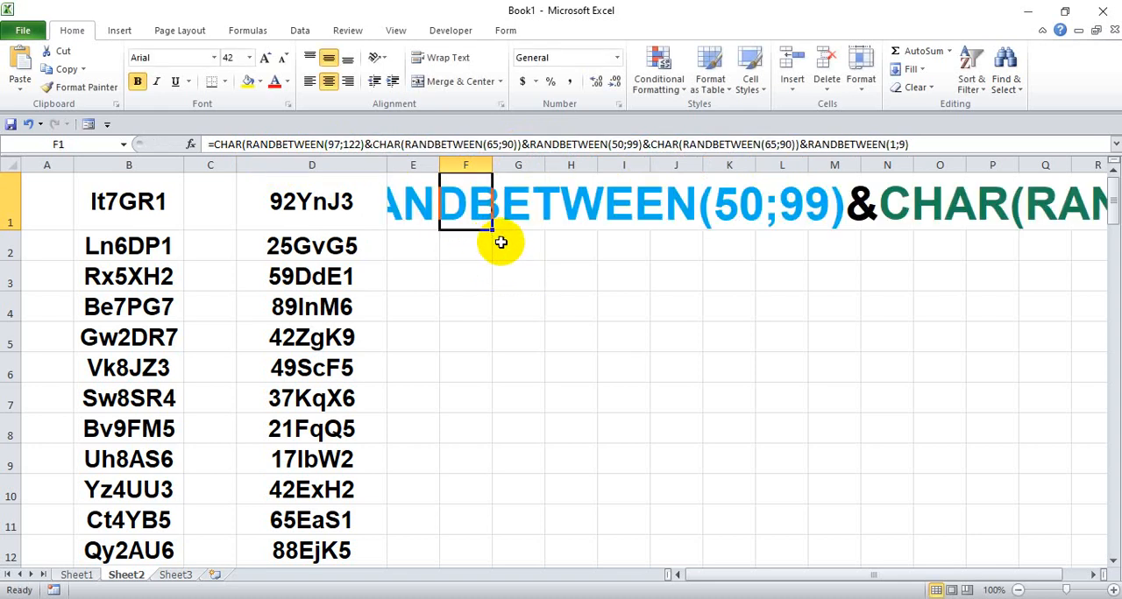
- Try the replacement of semicolons with commas in cell F1 again
key(ctrl+f)
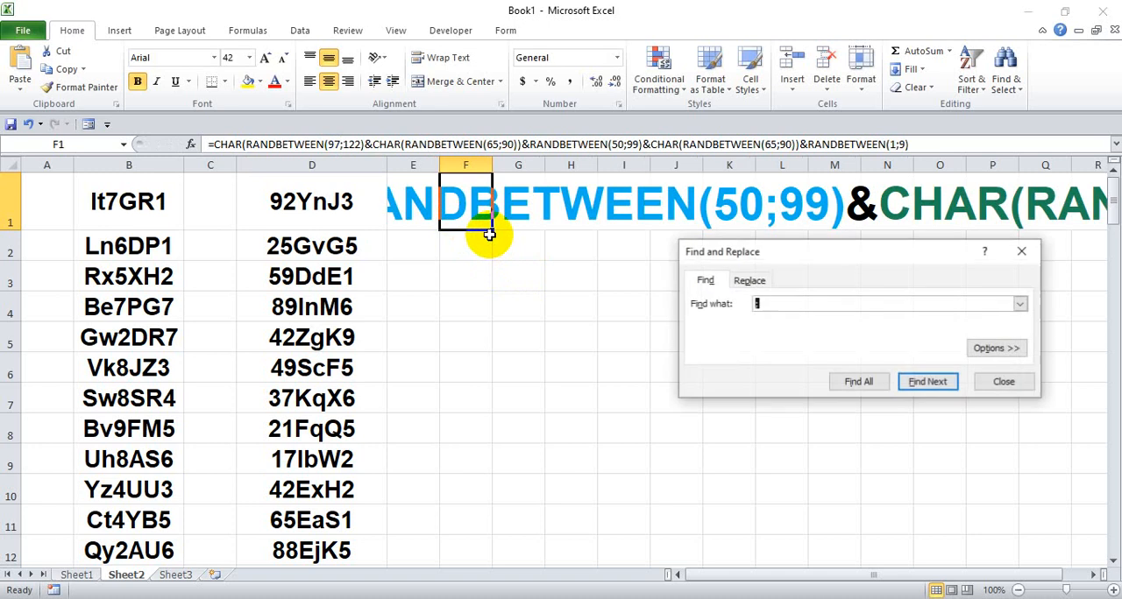
click(749, 280)
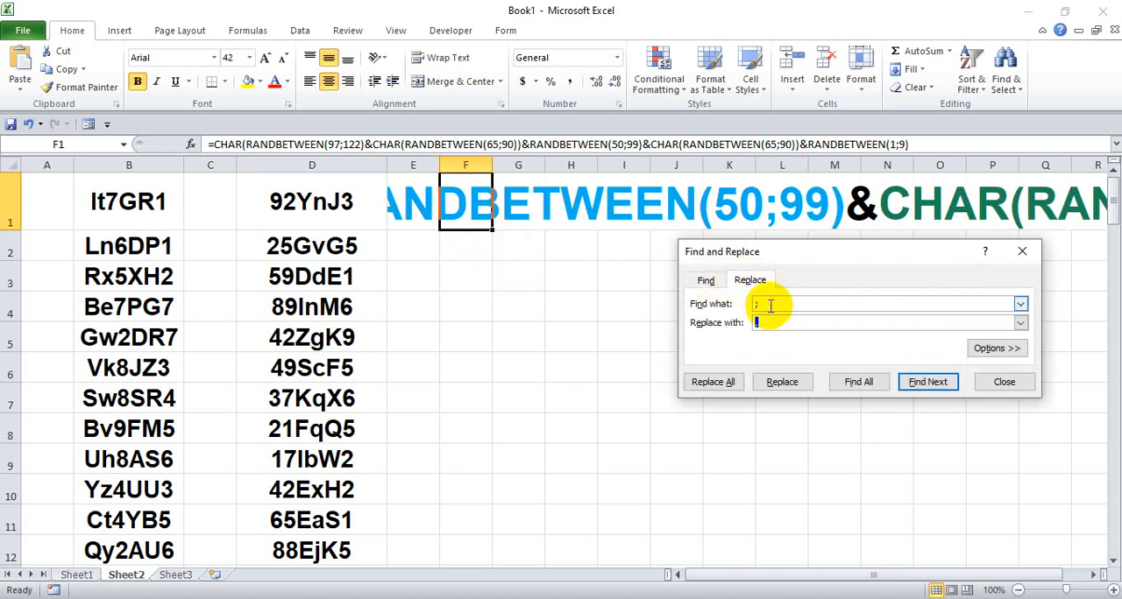
click(717, 382)
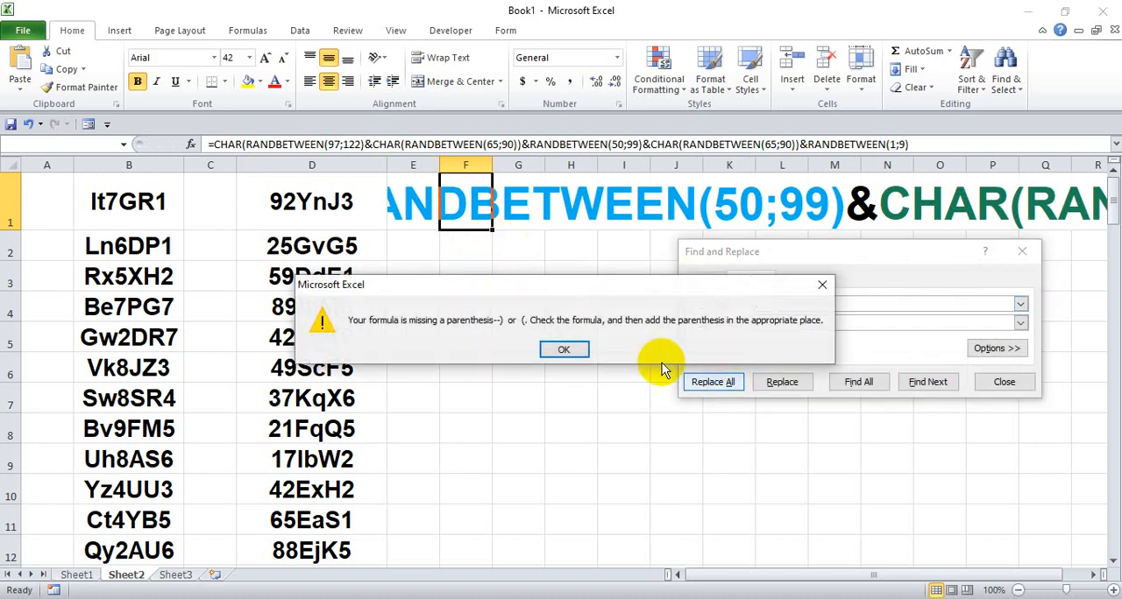
click(565, 351)
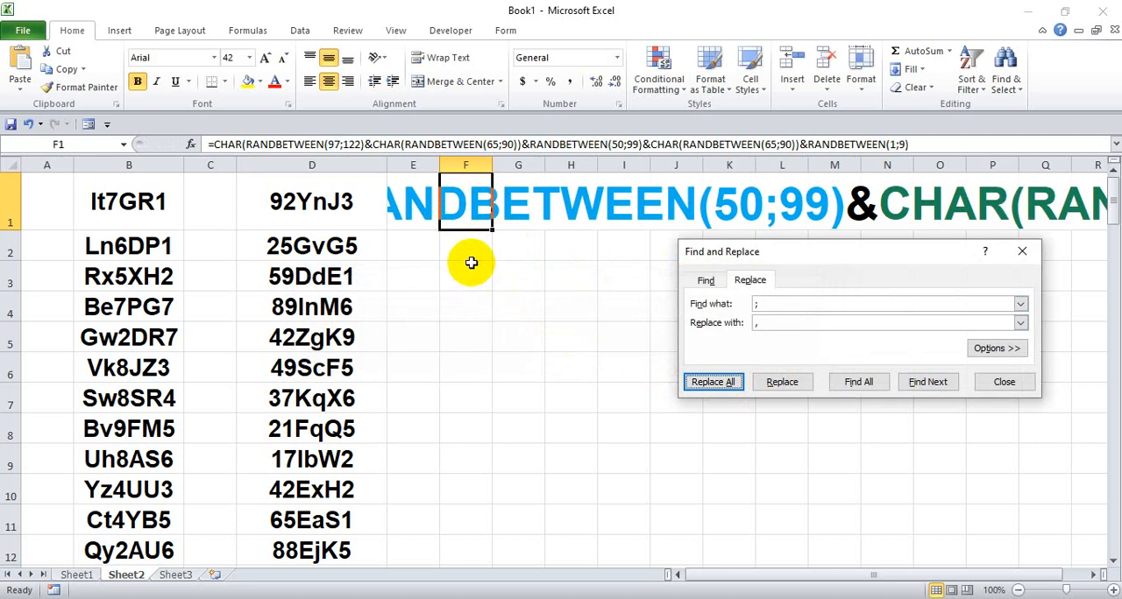
- Try once more to insert the missing closing parenthesis after RANDBETWEEN(97;122) in the formula of cell F1
click(363, 144)
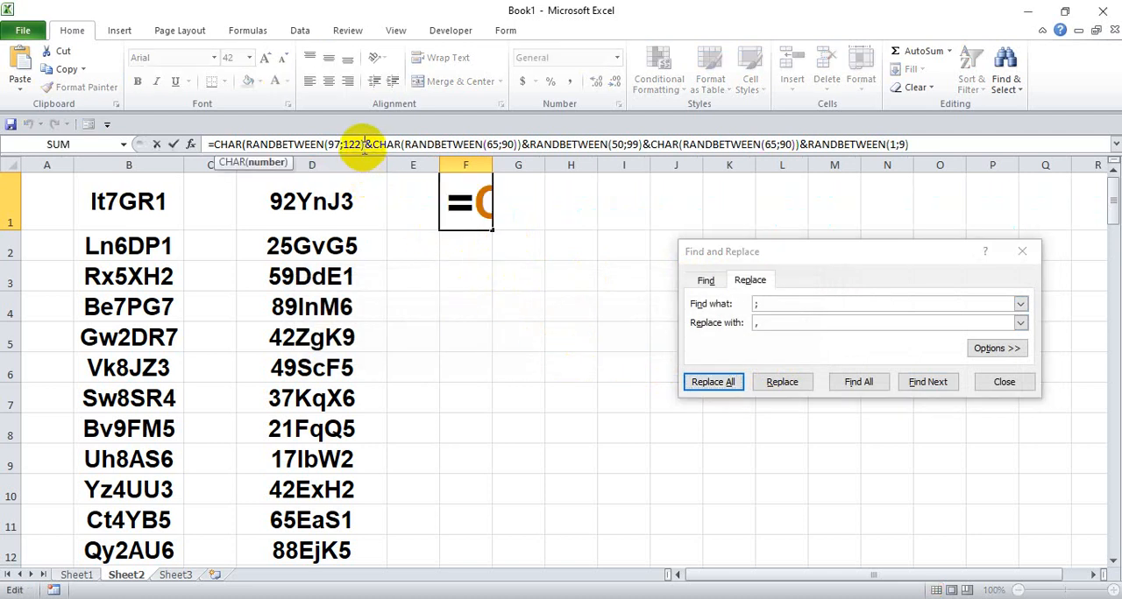
text())
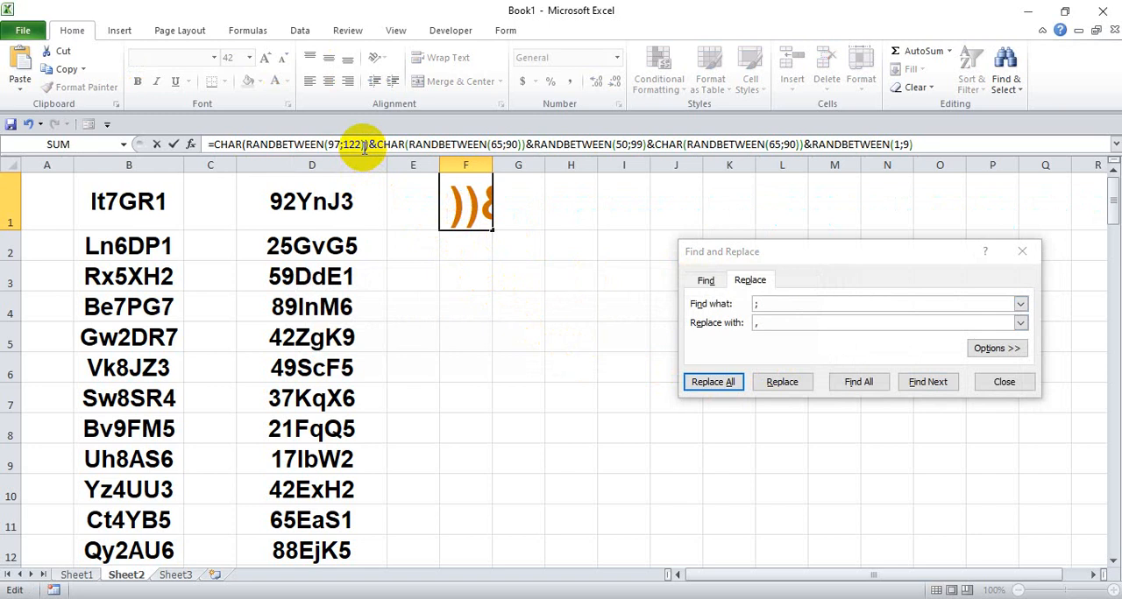
key(Return)
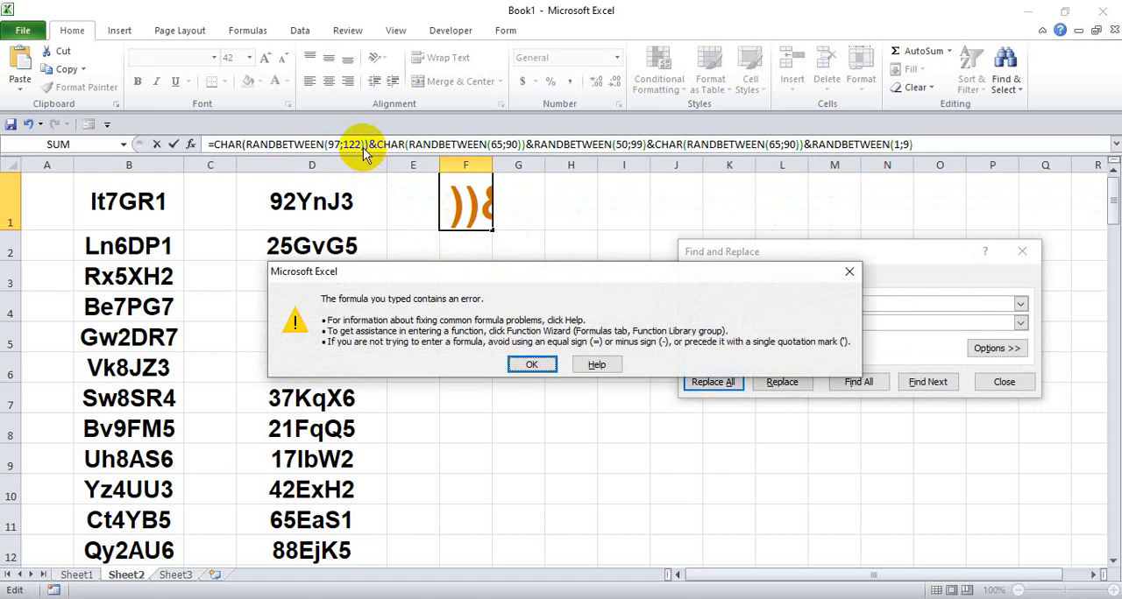
click(532, 364)
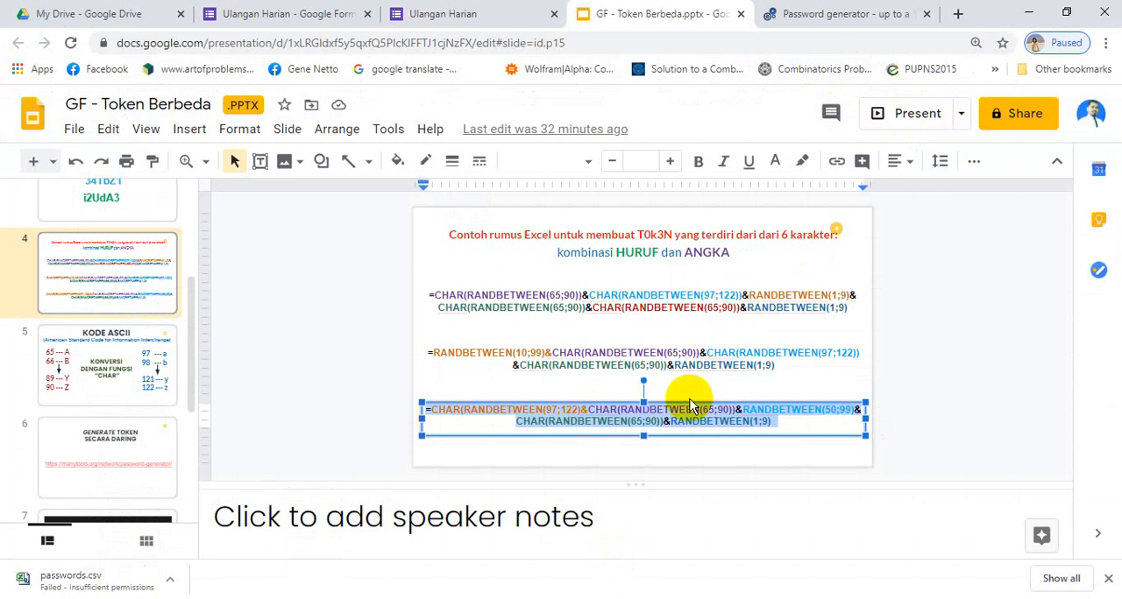
- Add the missing parenthesis after RANDBETWEEN(97;122) in the third formula in Google Slides, and replace cell F1's content with the corrected formula
click(532, 424)
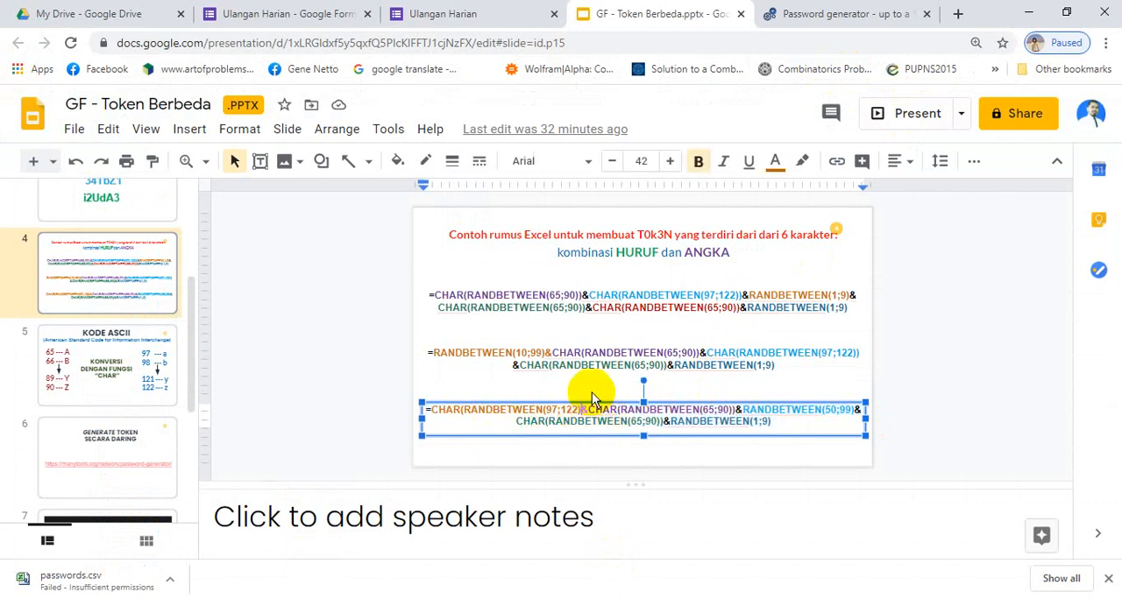
text())
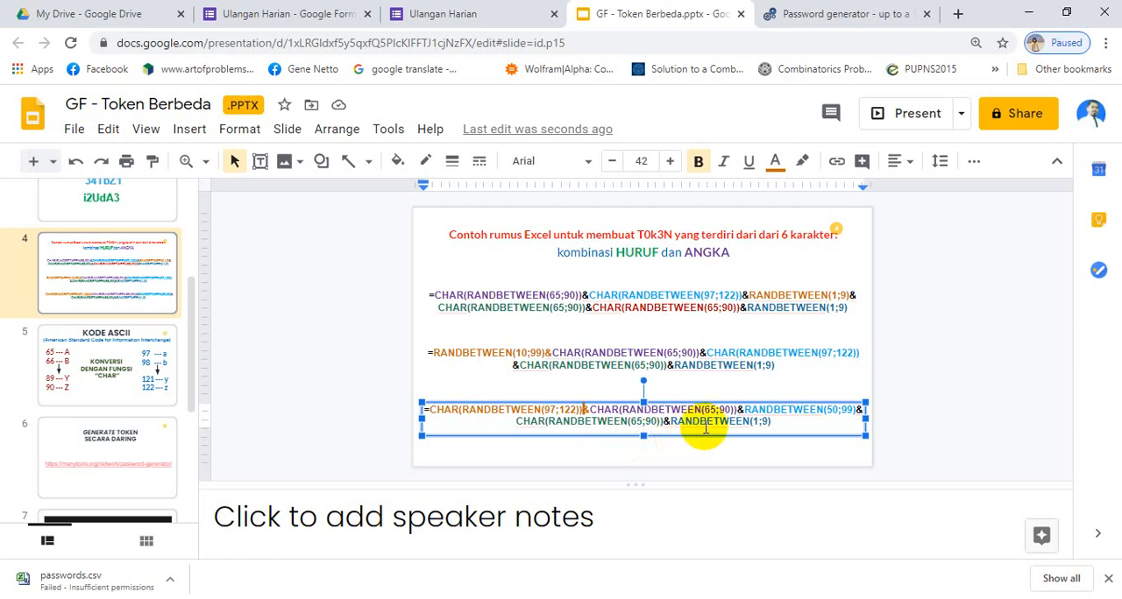
key(ctrl+a)
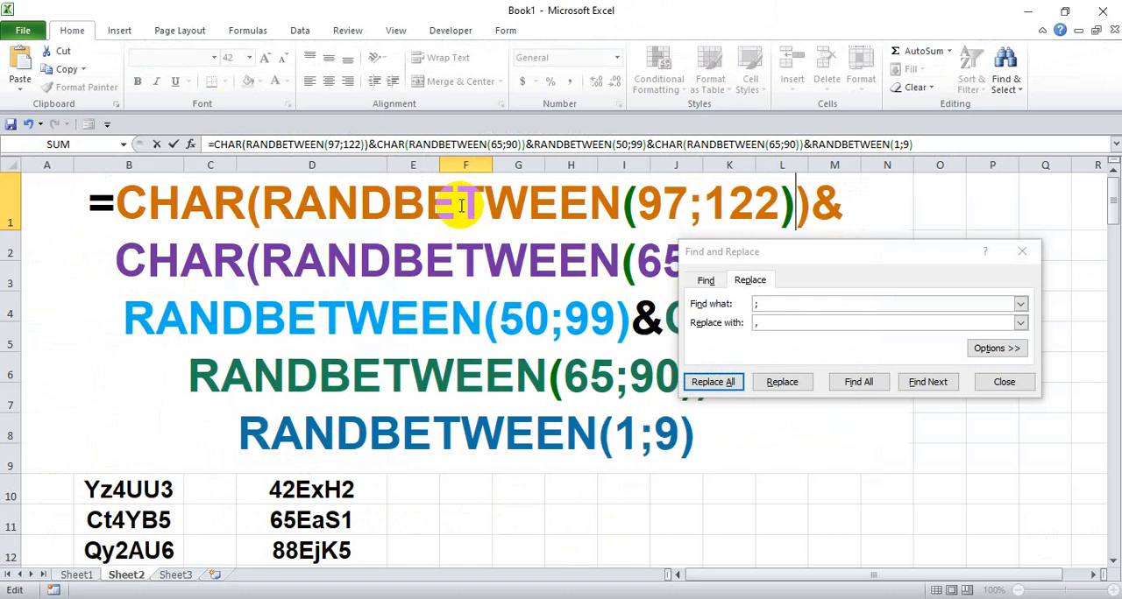
key(Escape)
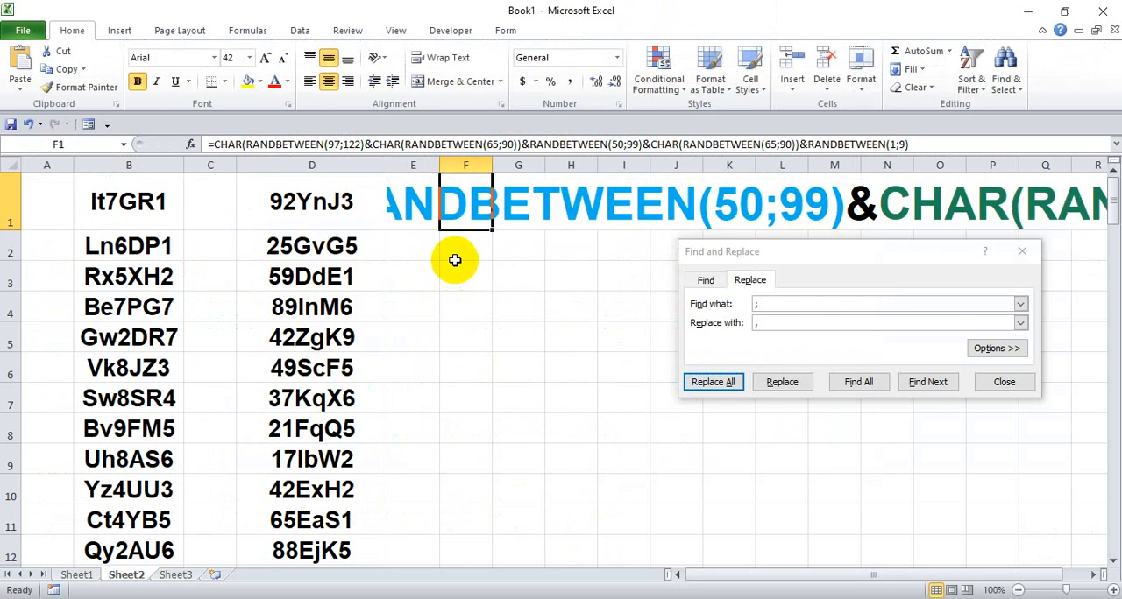
key(Delete)
key(ctrl+z)
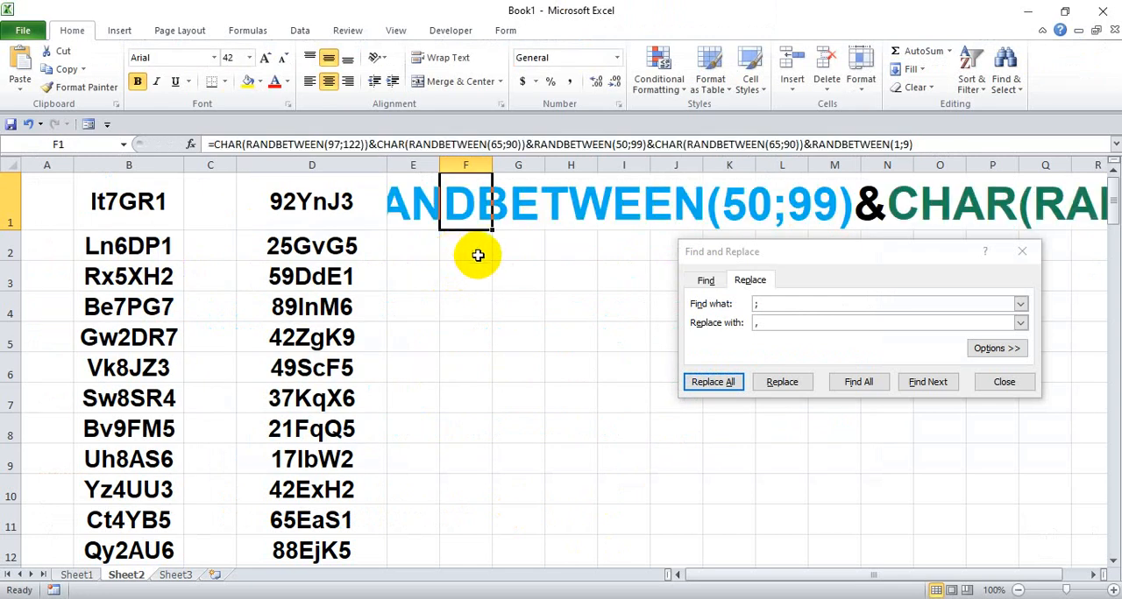
- Replace all semicolons with commas in the formula in F1 and close Find and Replace
click(723, 387)
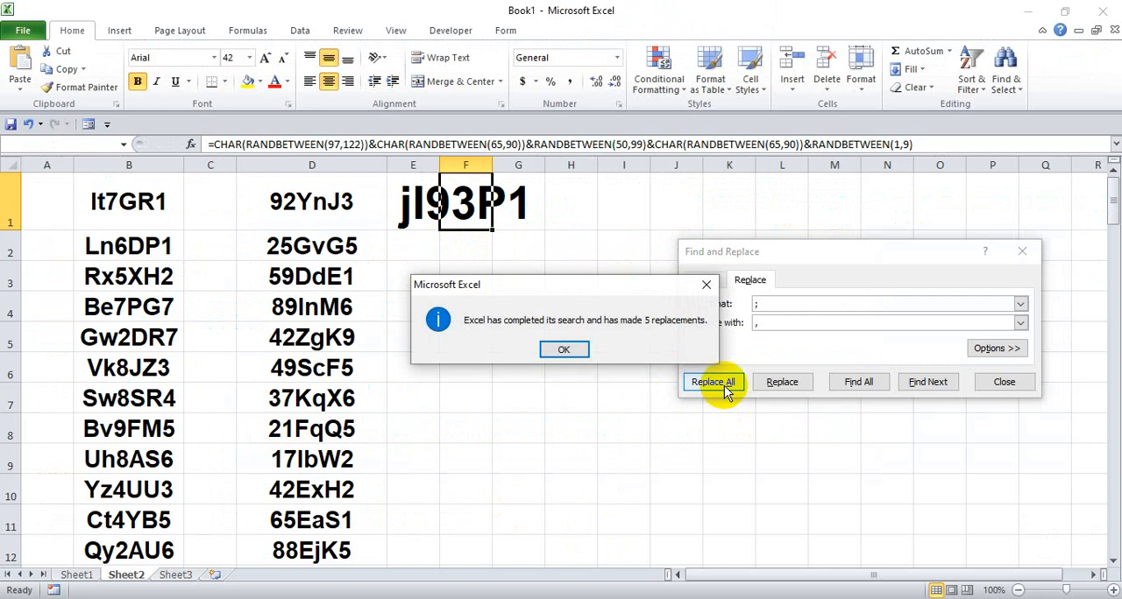
click(573, 349)
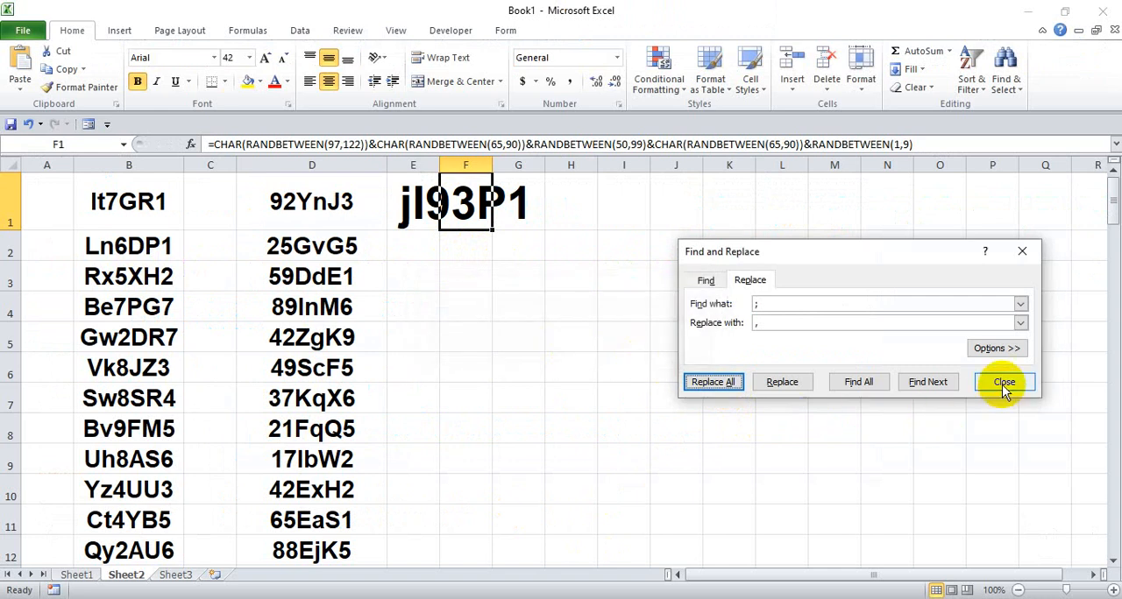
click(1003, 382)
- AutoFit the width of column F to the token in cell F1
click(458, 246)
click(457, 203)
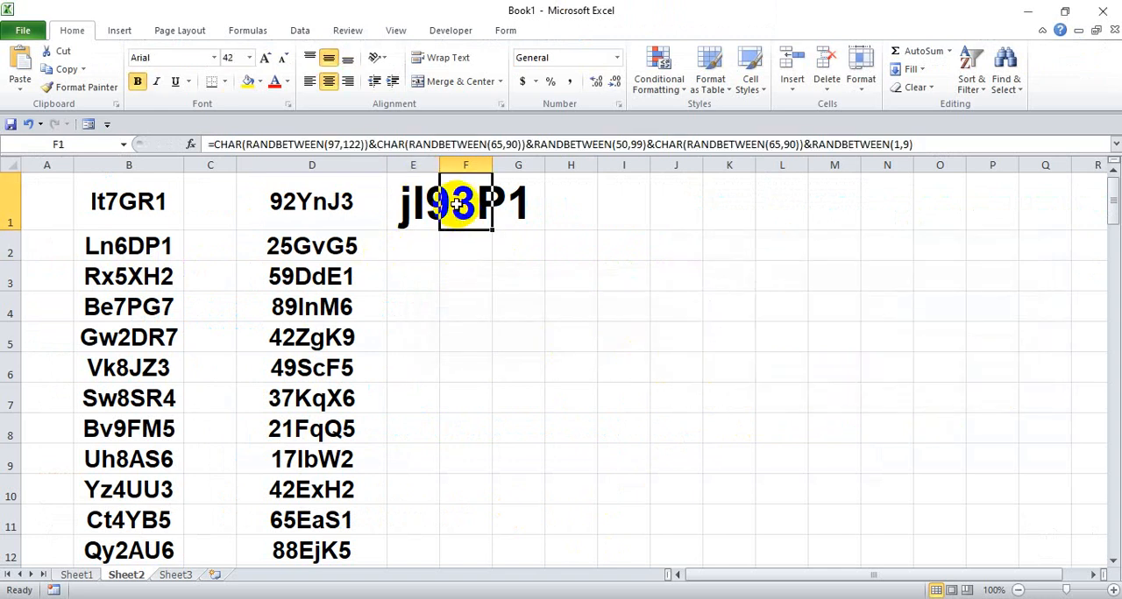
double_click(494, 170)
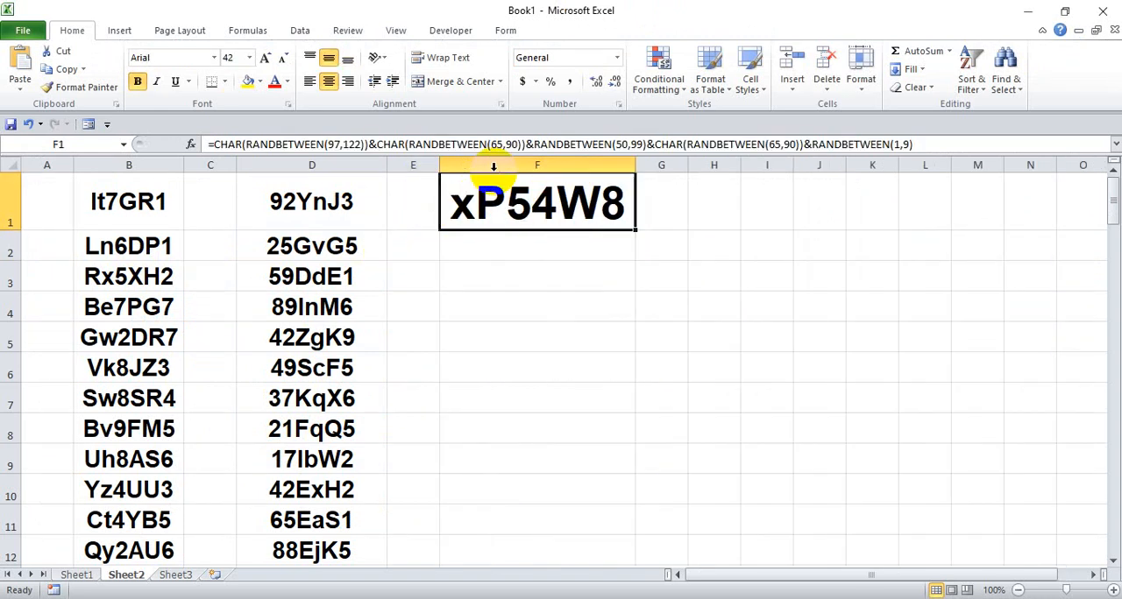
- Copy the formatting of cell D1 to the token formula in cell F1 with Format Painter
click(298, 193)
click(112, 94)
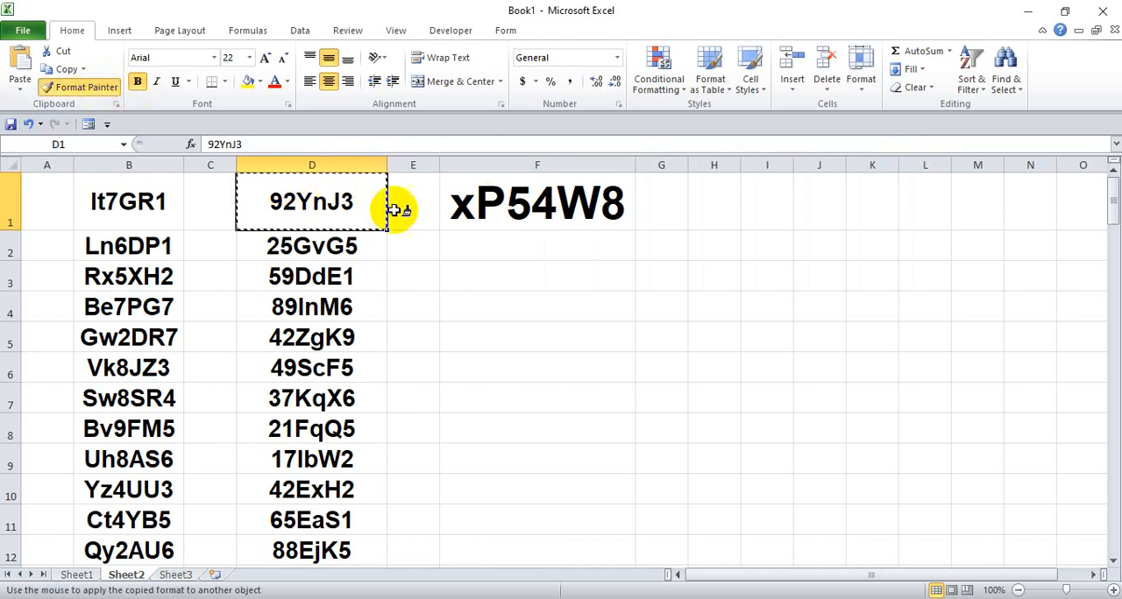
click(463, 205)
click(511, 226)
- Fill the token formula in cell F1 down through F100, level with the last tokens in columns B and D
click(529, 195)
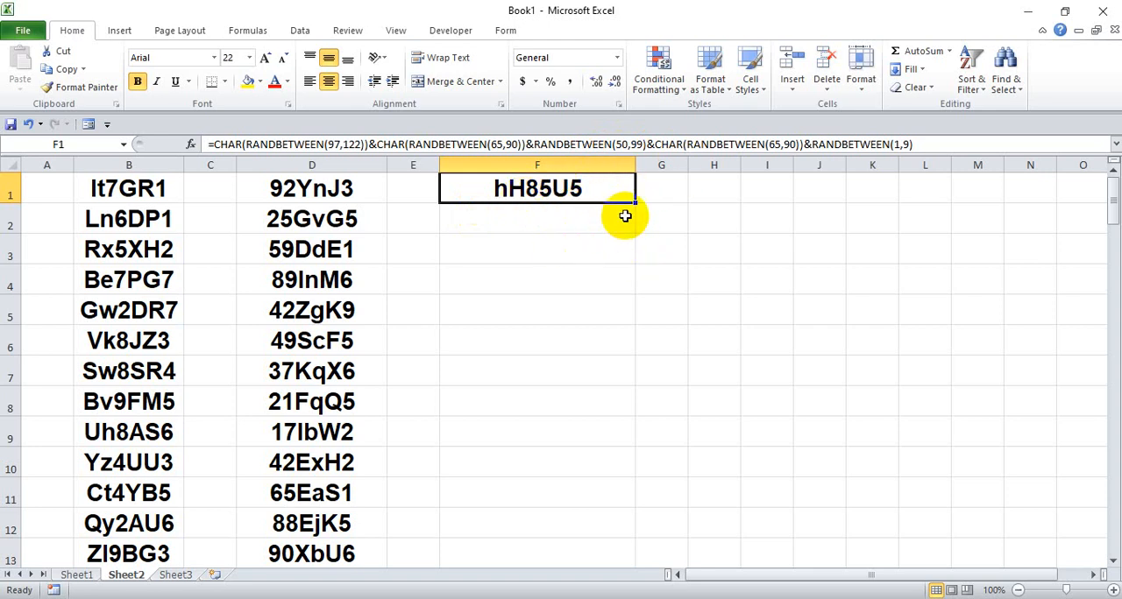
scroll(570, 271, down, 12)
scroll(548, 344, down, 20)
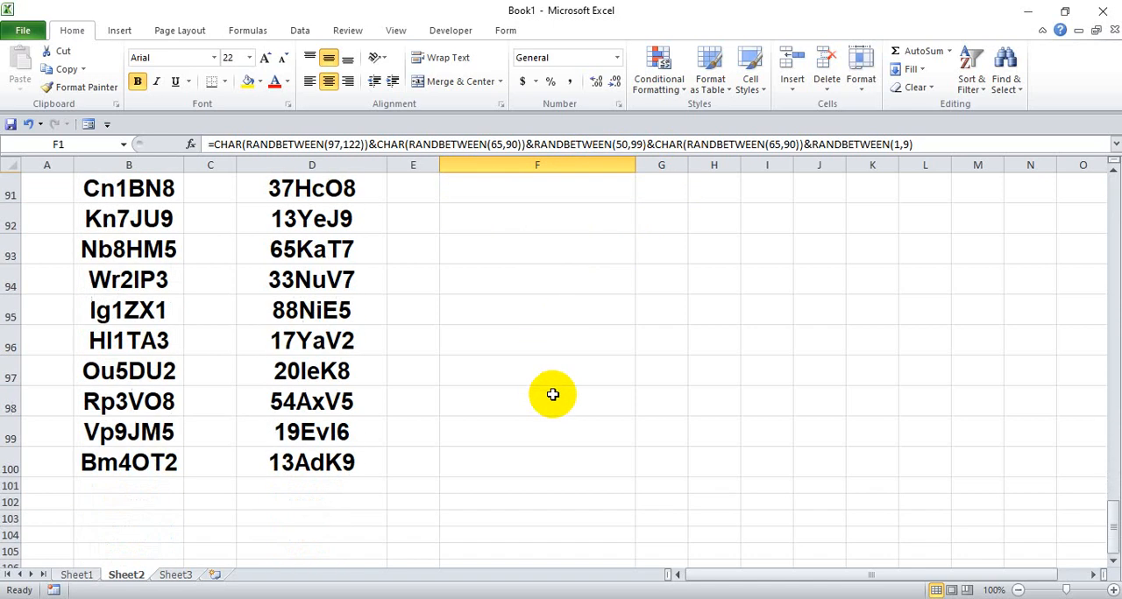
scroll(481, 344, up, 2)
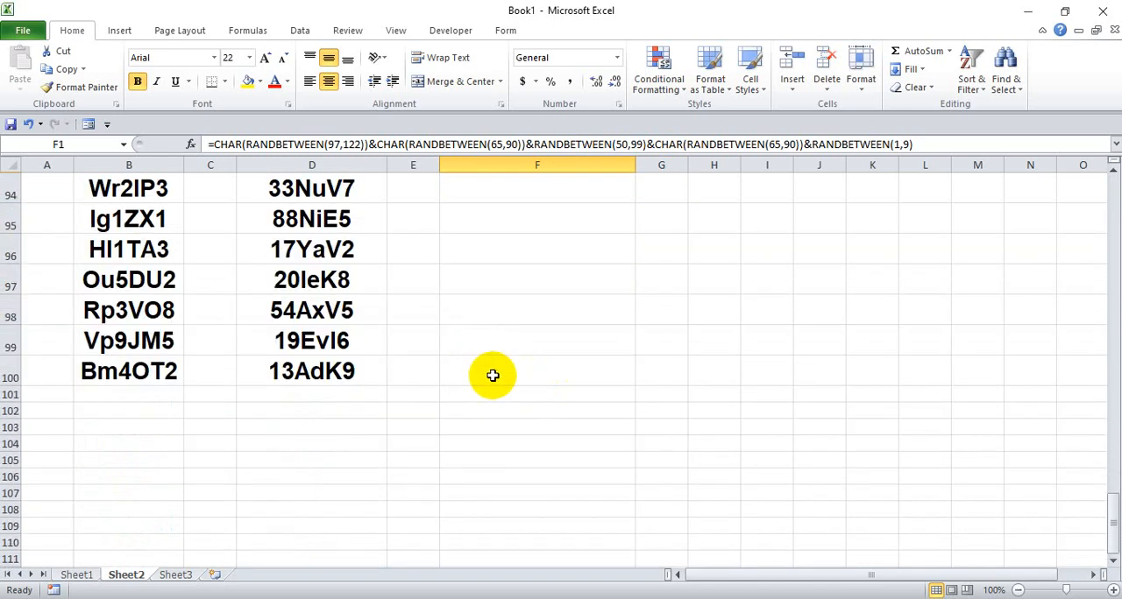
shift+click(493, 375)
key(ctrl+d)
- Convert the formulas in F1:F100 to fixed values in place and AutoFit the width of column F
scroll(492, 375, up, 20)
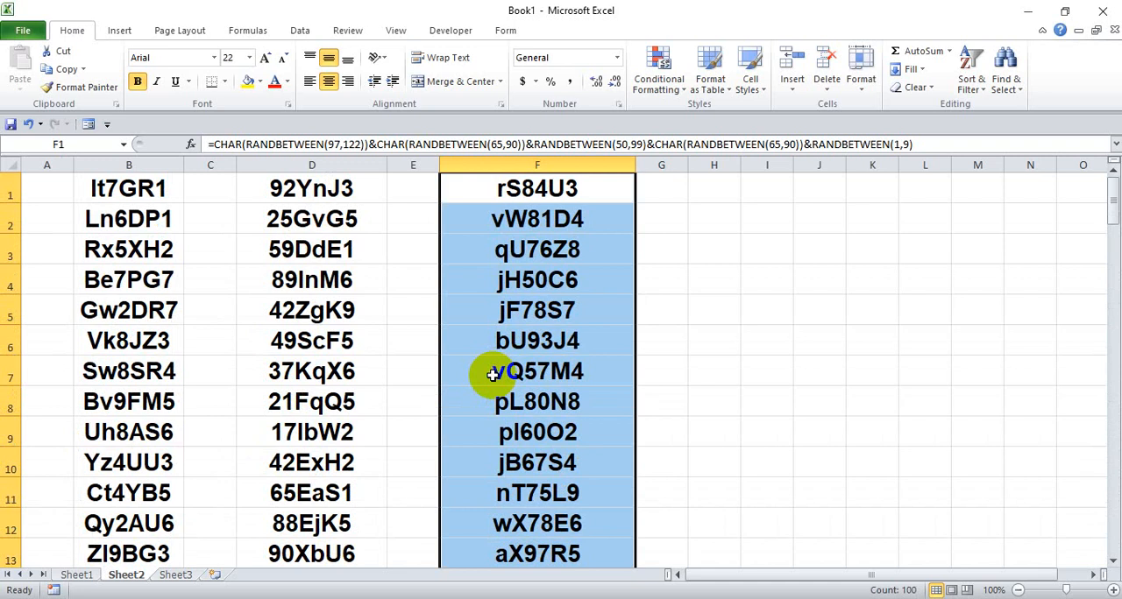
key(ctrl+c)
click(542, 188)
right_click(534, 195)
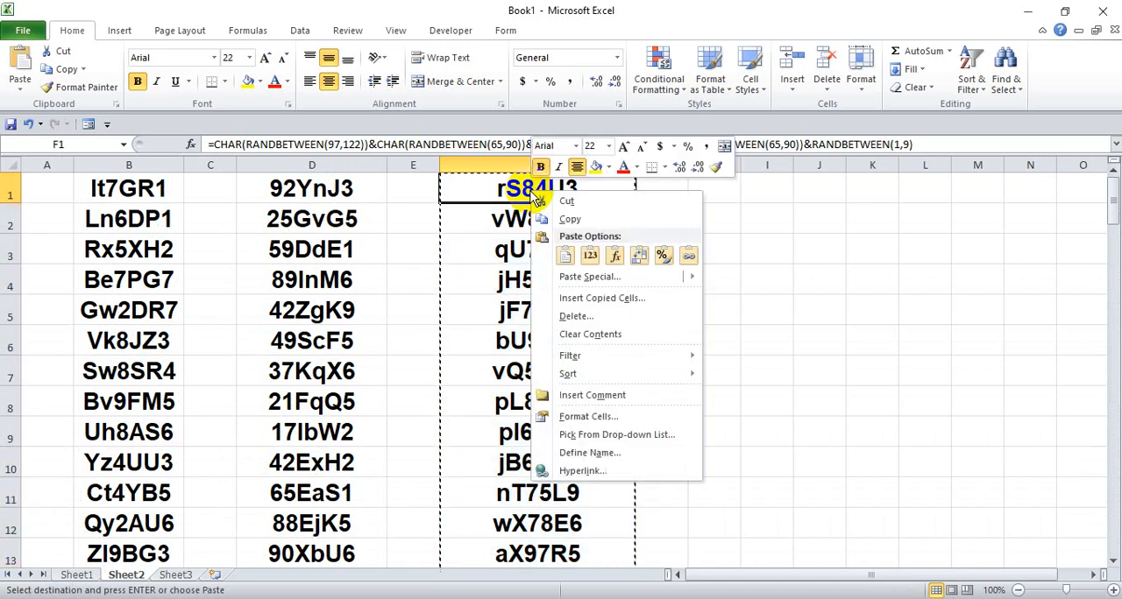
click(589, 255)
click(624, 256)
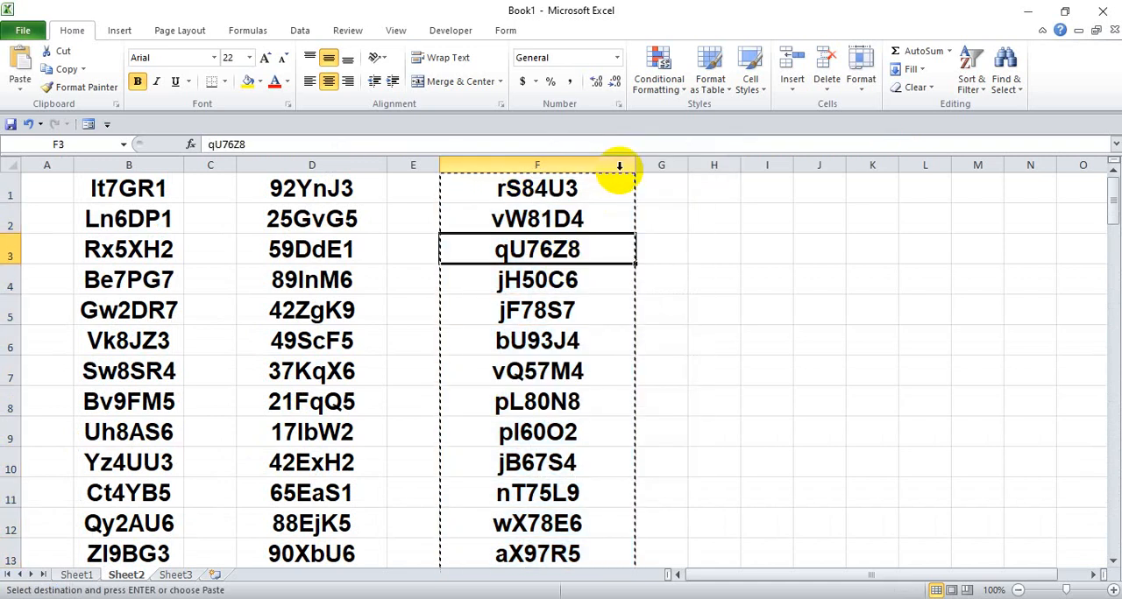
double_click(635, 166)
click(412, 221)
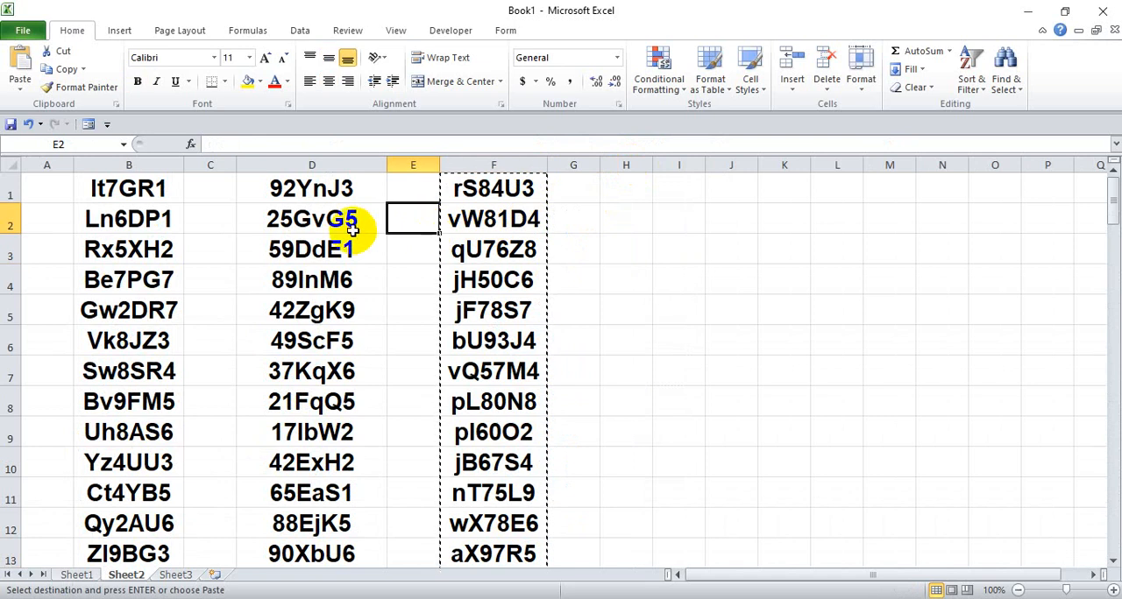
- Compare the character patterns of the tokens in columns B, D and F, and clear the copy selection on column F
scroll(438, 243, down, 3)
scroll(443, 245, up, 3)
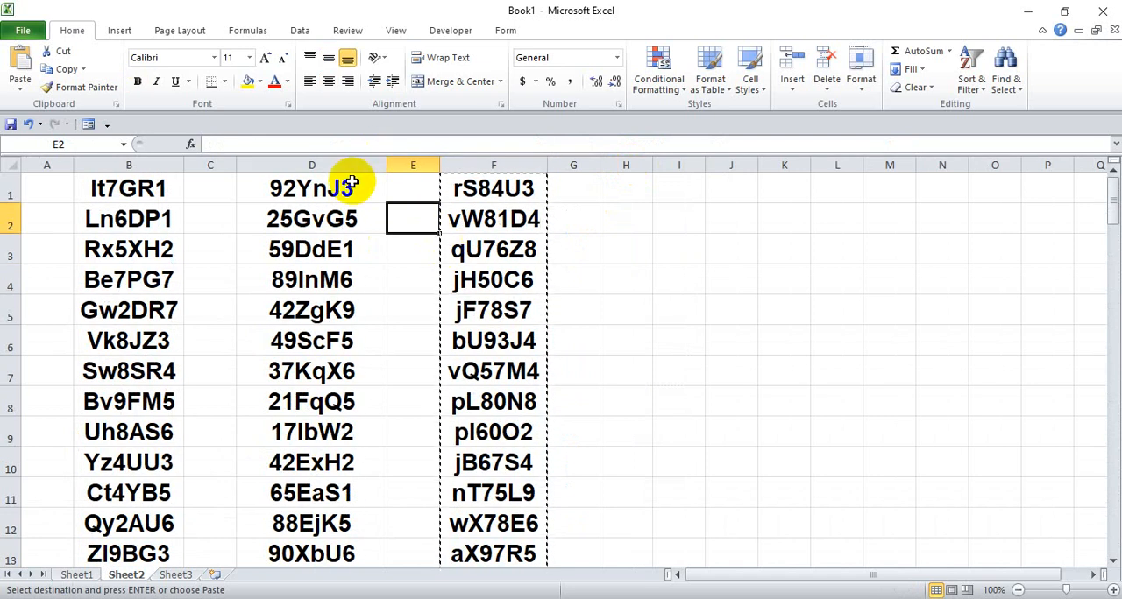
click(113, 186)
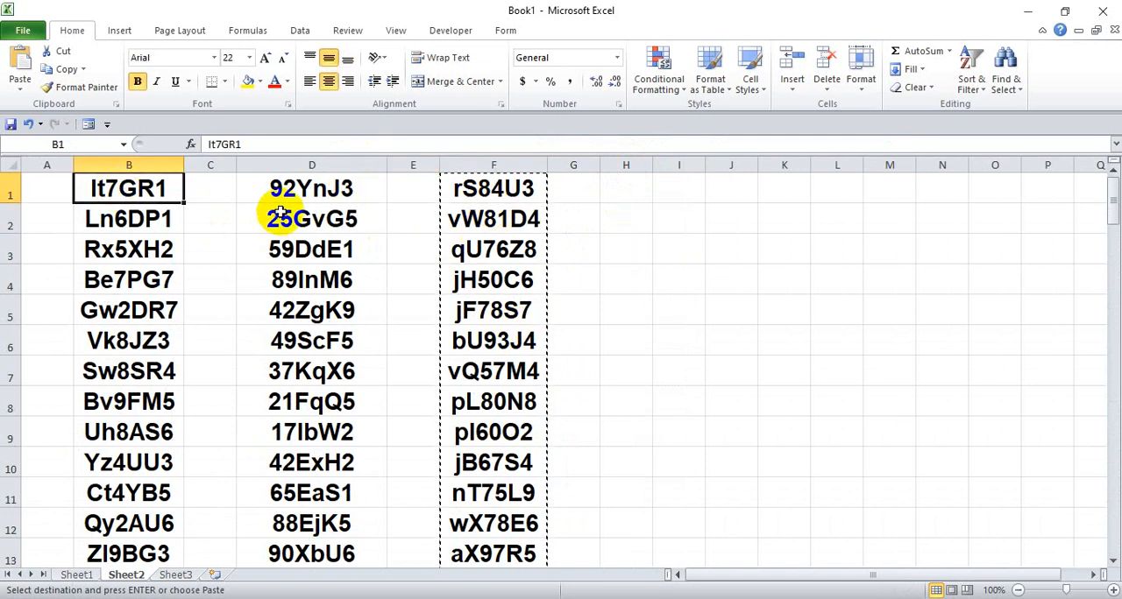
click(303, 183)
click(453, 184)
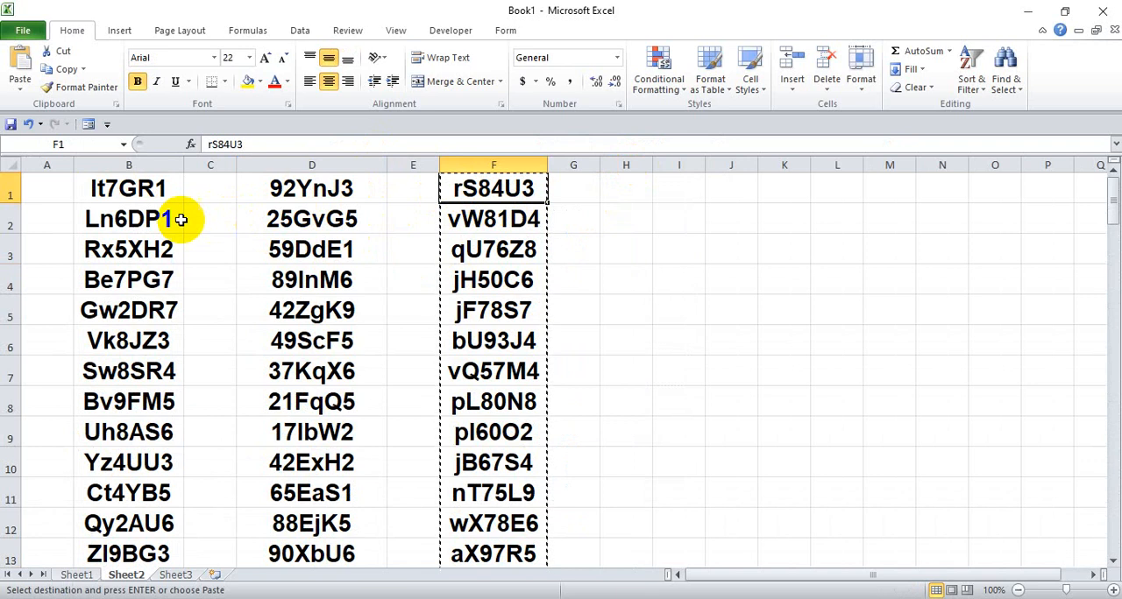
click(155, 183)
click(156, 219)
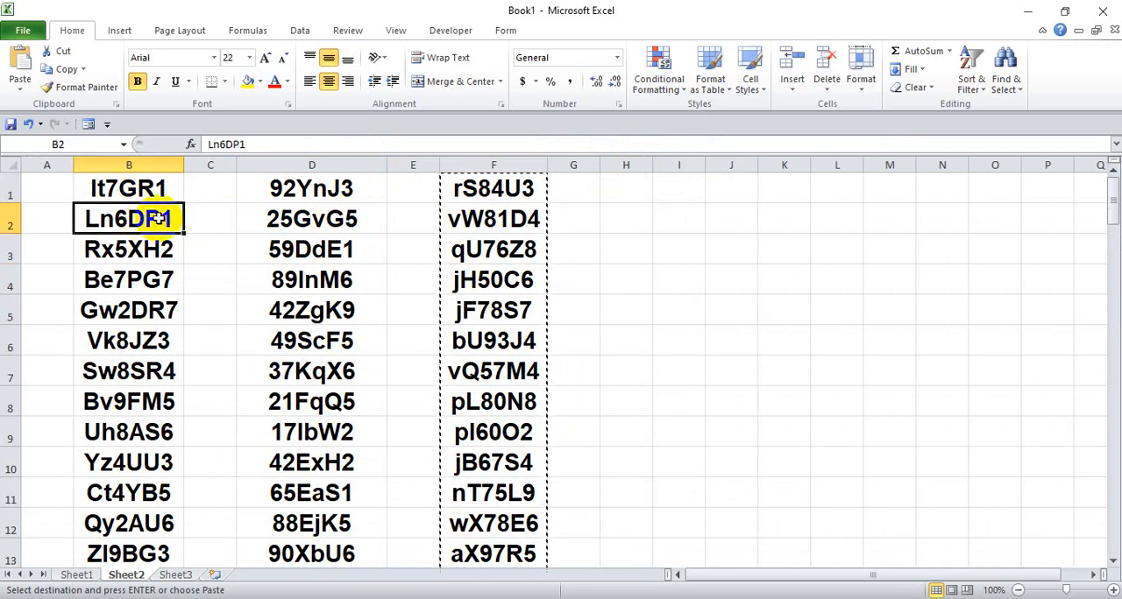
click(140, 250)
click(129, 187)
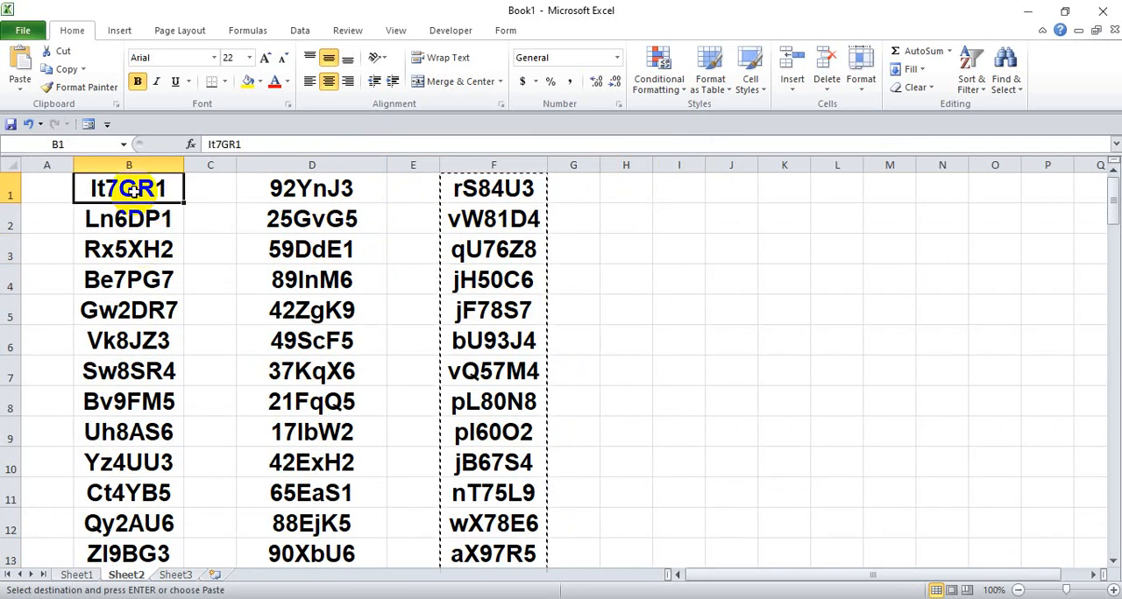
click(283, 186)
click(465, 187)
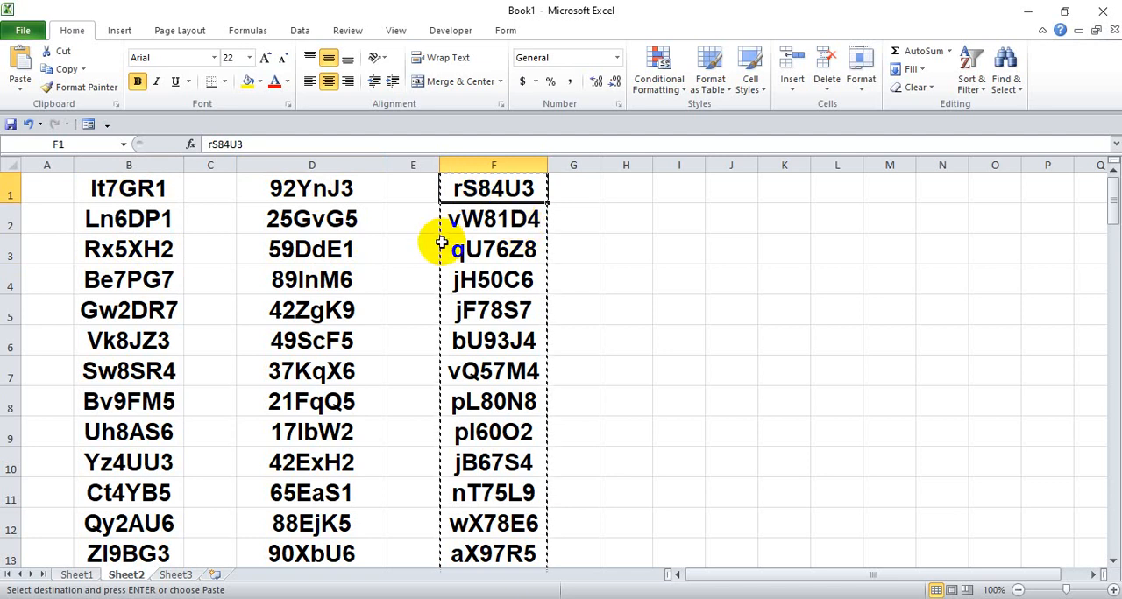
click(483, 283)
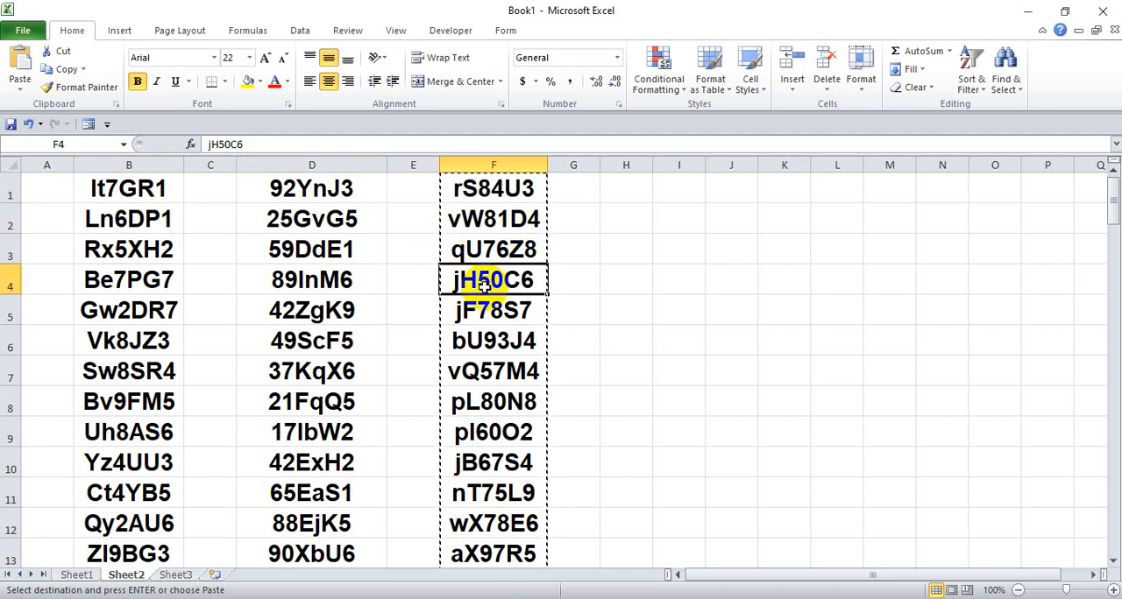
key(Escape)
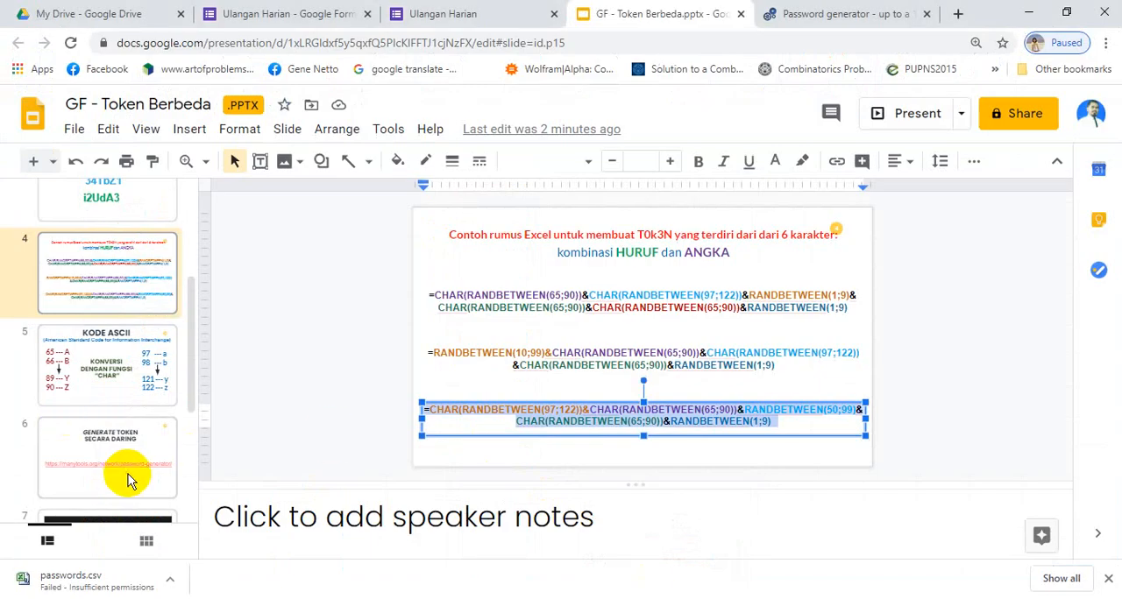
- Switch to Google Slides, present slide 6 with the online token generator link, and exit the presentation
click(127, 481)
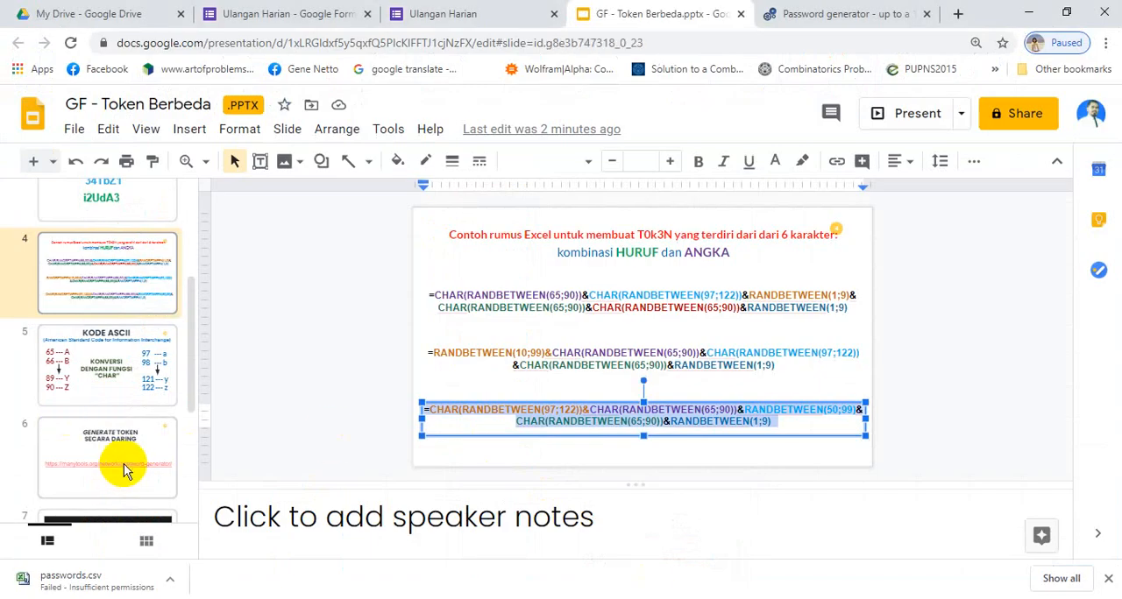
click(925, 114)
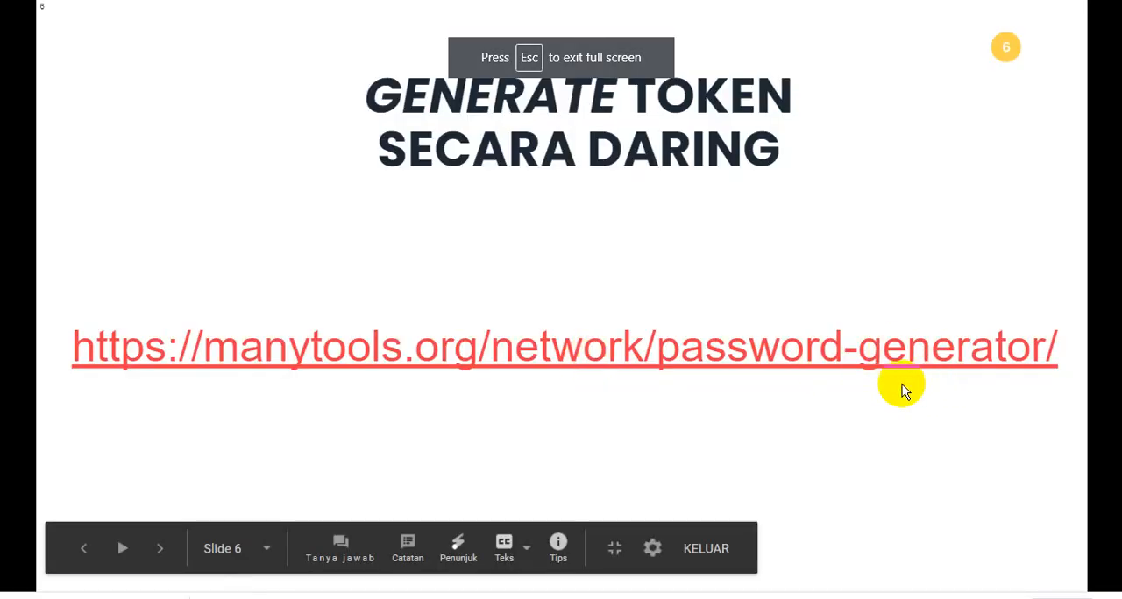
key(Escape)
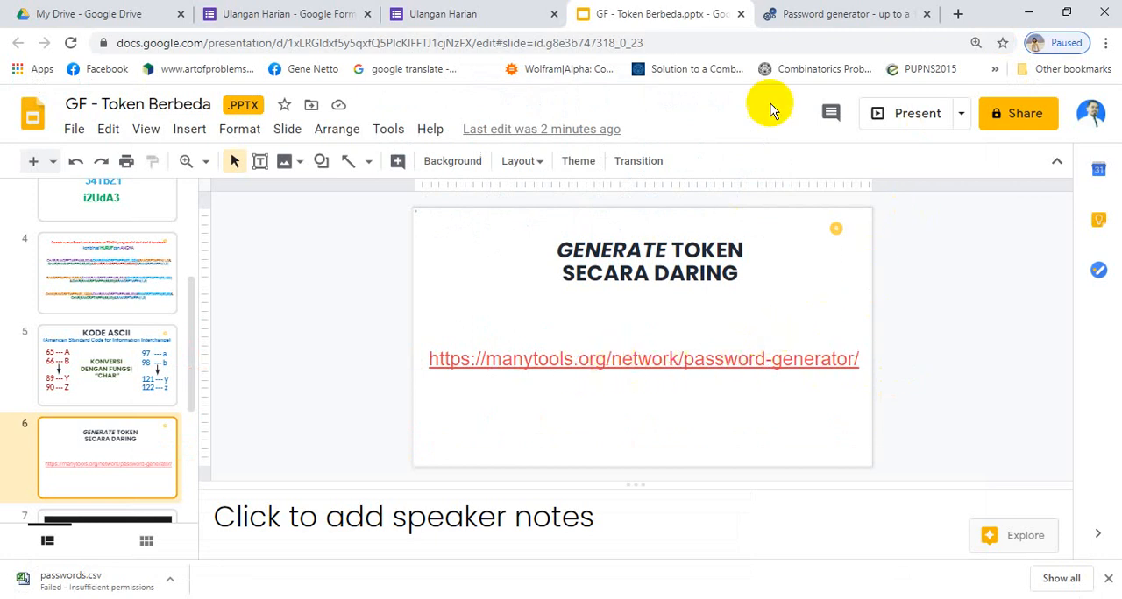
- Switch to the manytools.org password generator page and reload its address, manytools.org/network/password-generator/
click(824, 14)
click(368, 46)
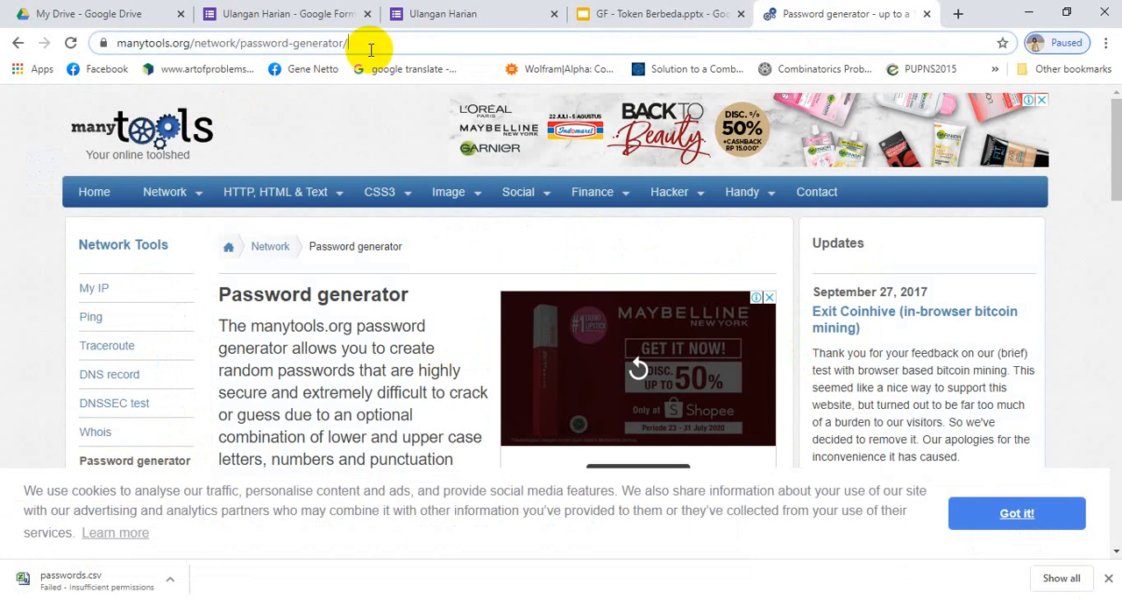
key(Return)
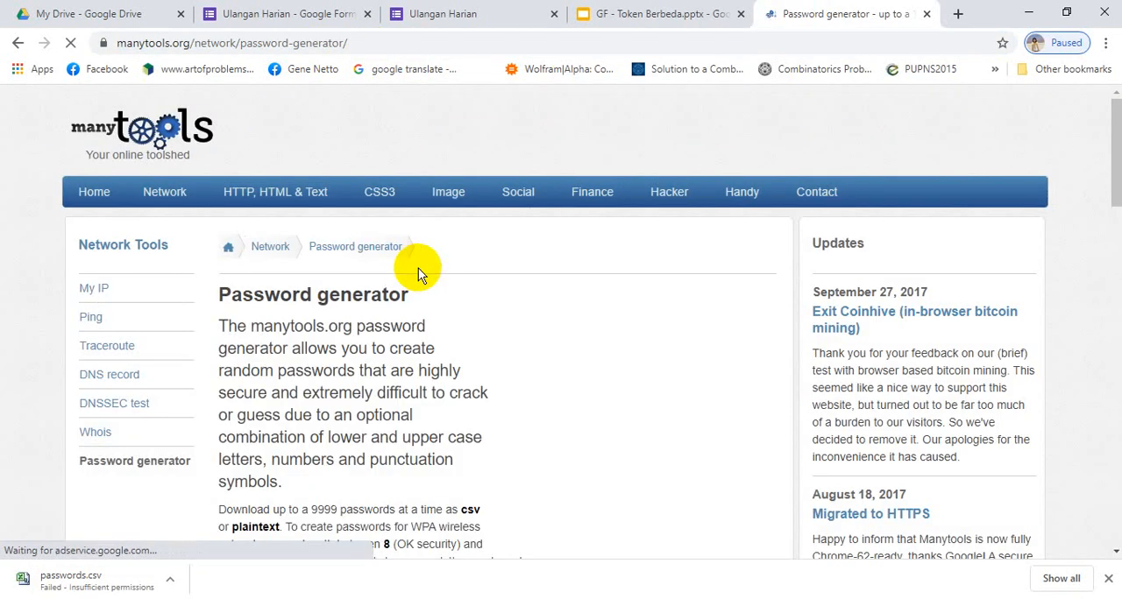
- Set the generator to length 7 and amount 100, and turn off the symbols and the exclusion of i,l,I,1,O,o,0
scroll(438, 267, down, 5)
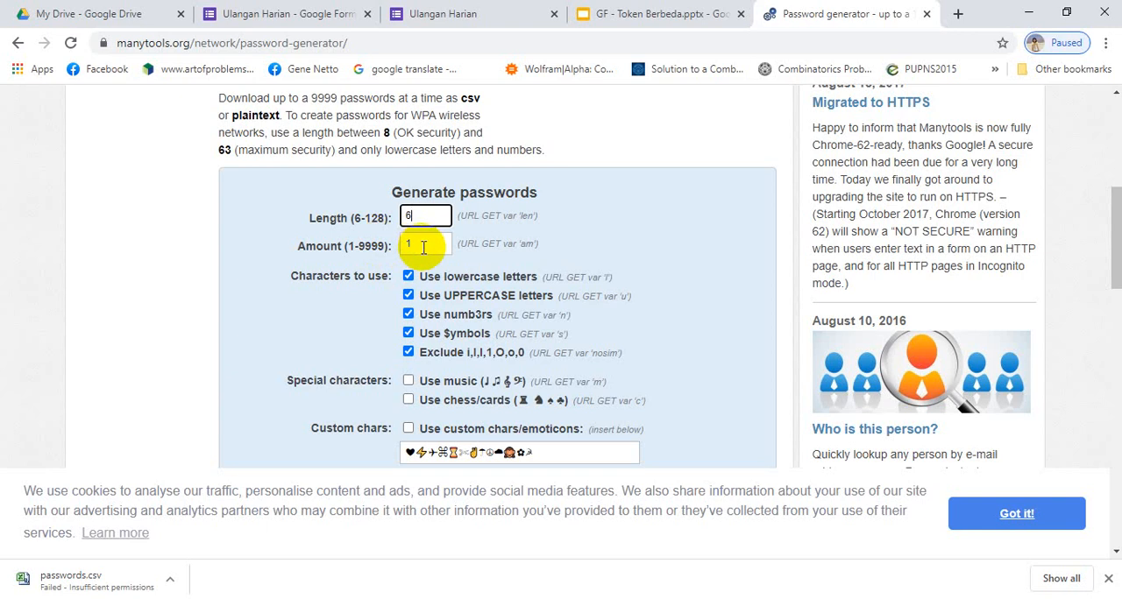
click(423, 246)
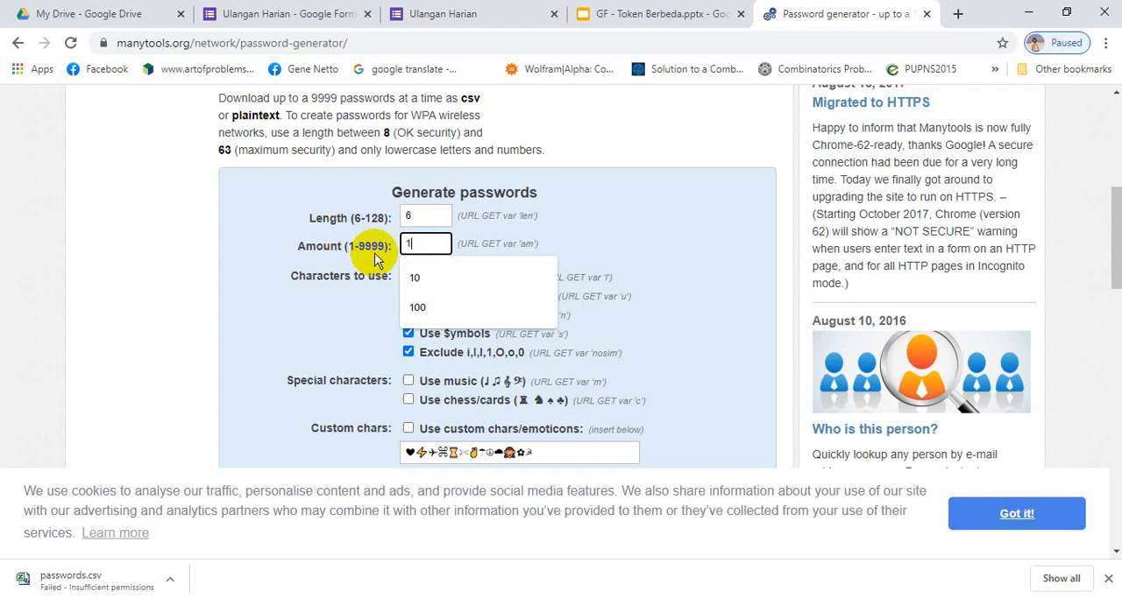
click(420, 306)
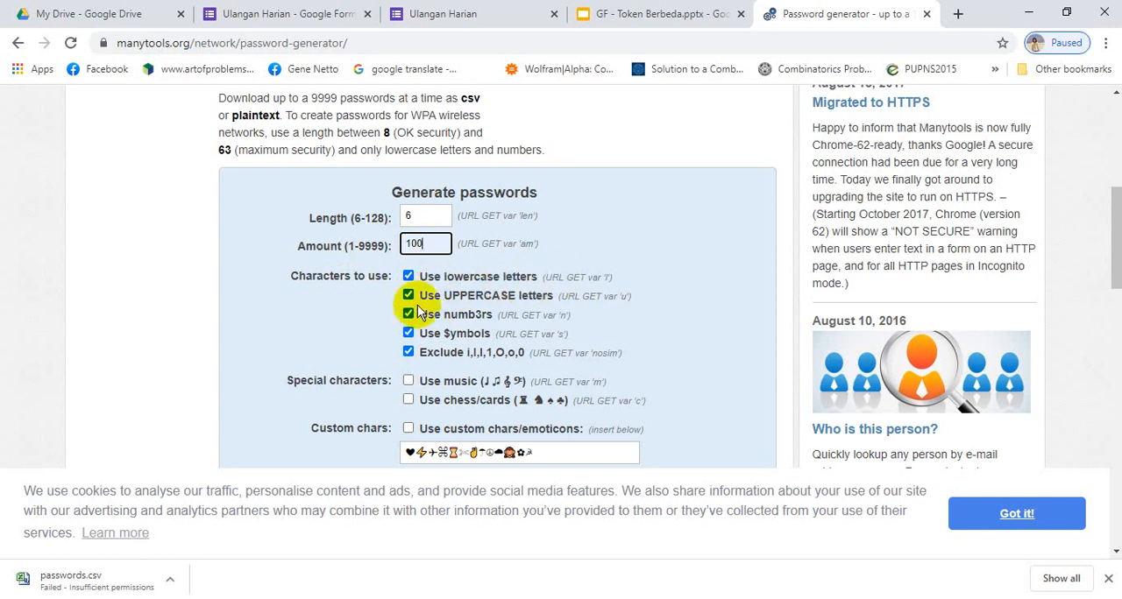
click(408, 352)
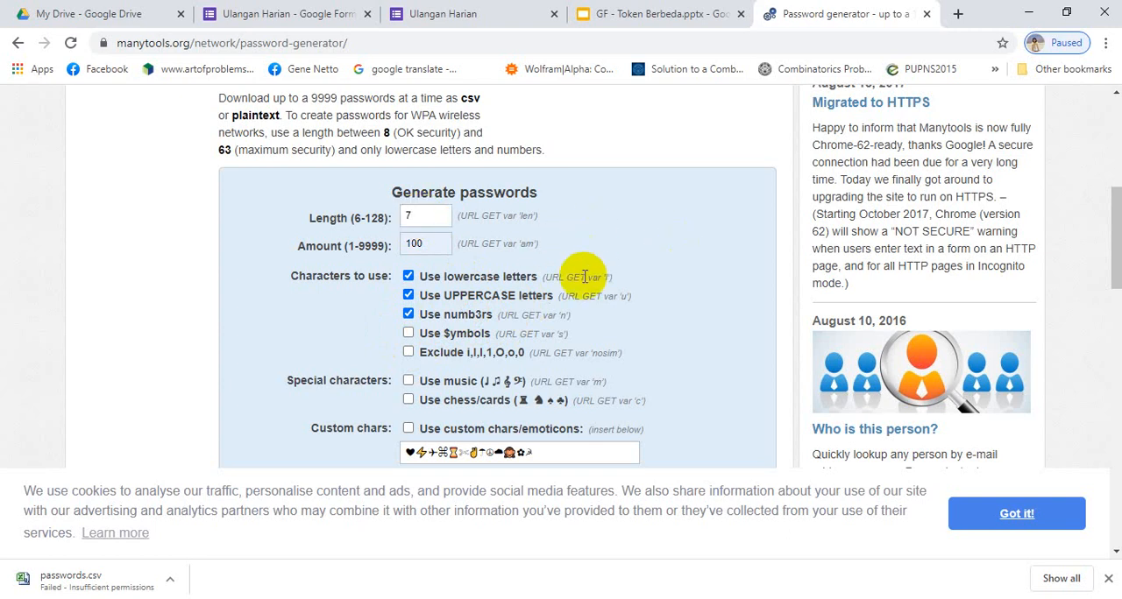
- Choose CSV file download as the output, generate the passwords, and save them as passwords.csv in the Documents folder
scroll(605, 279, down, 6)
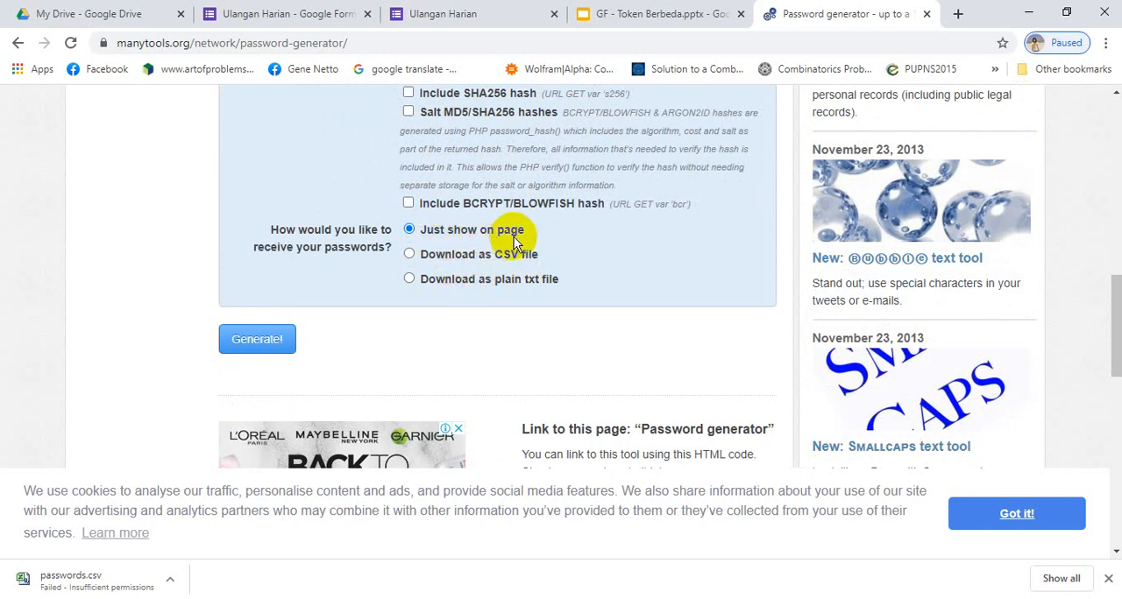
scroll(464, 250, up, 5)
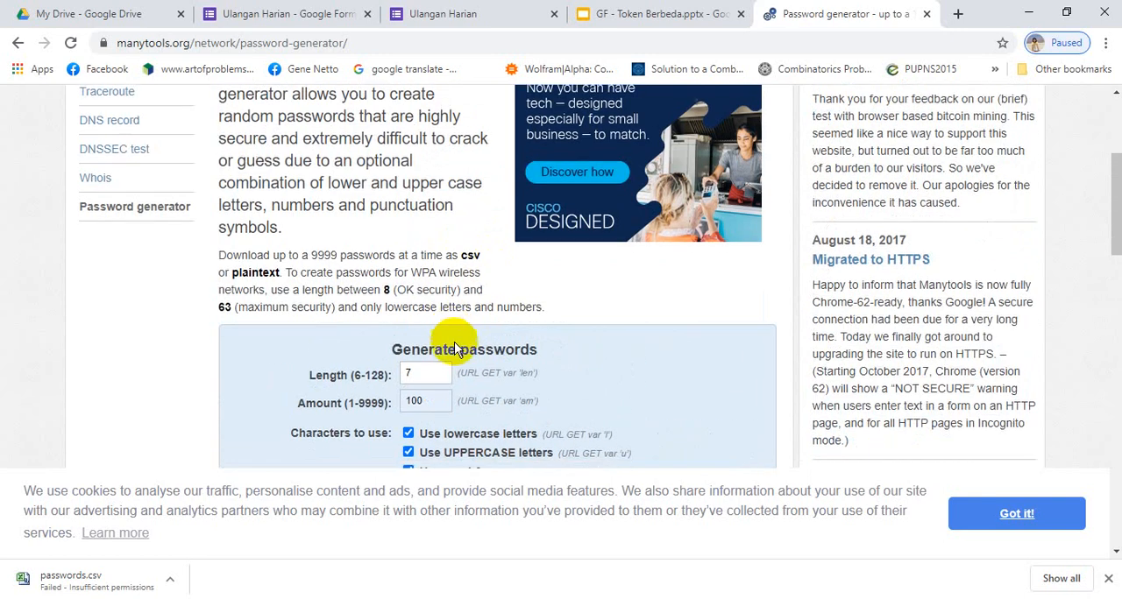
scroll(455, 348, down, 5)
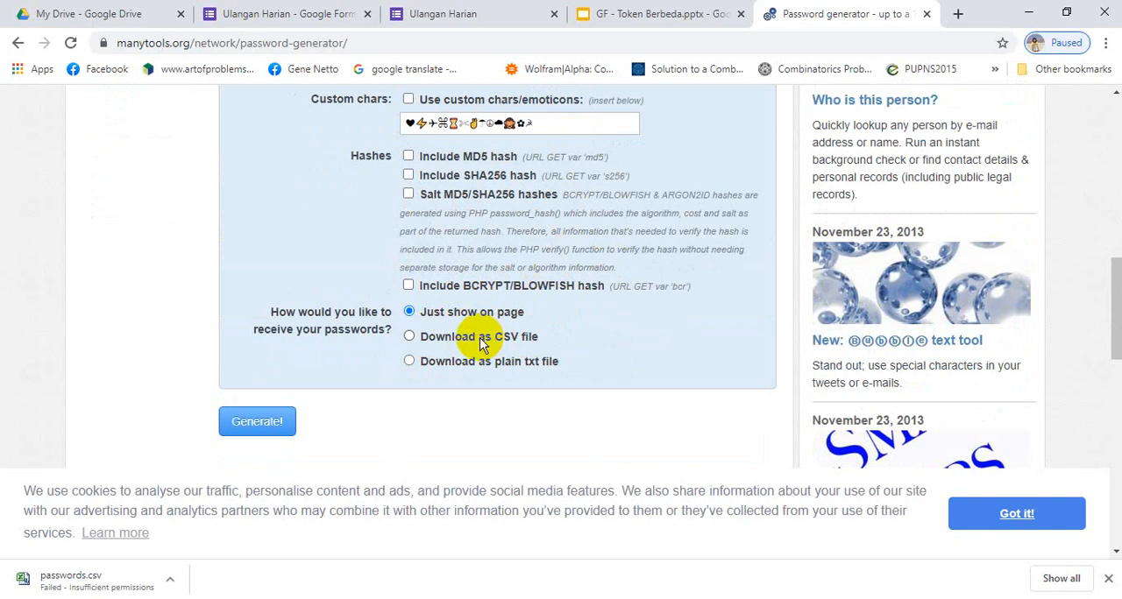
click(410, 337)
click(258, 424)
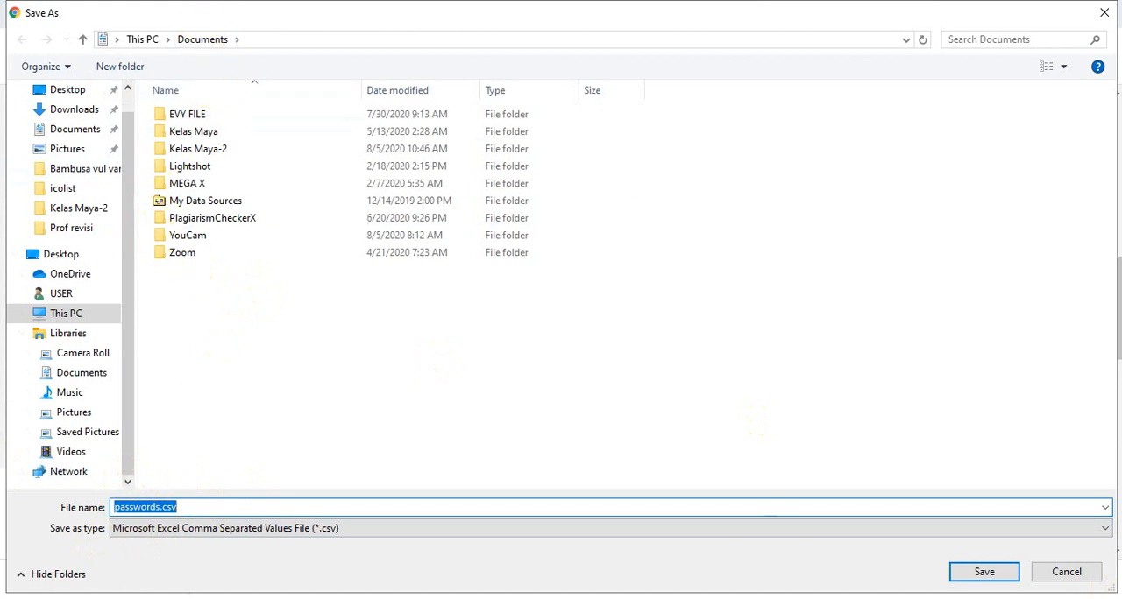
click(984, 573)
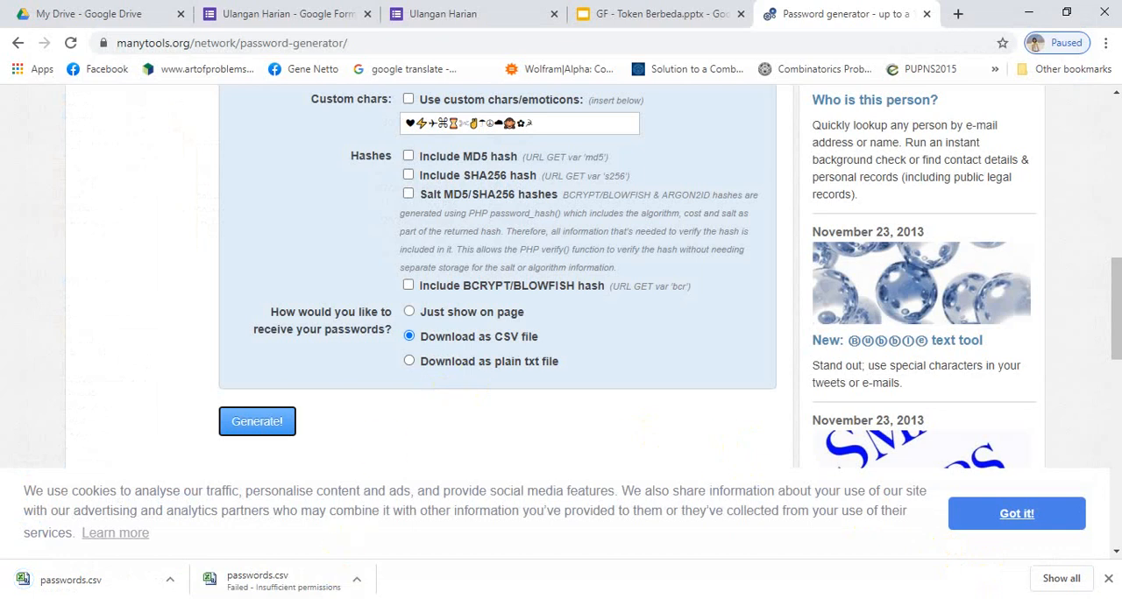
- Switch to File Explorer and open passwords.csv from the Documents folder in Excel
click(414, 598)
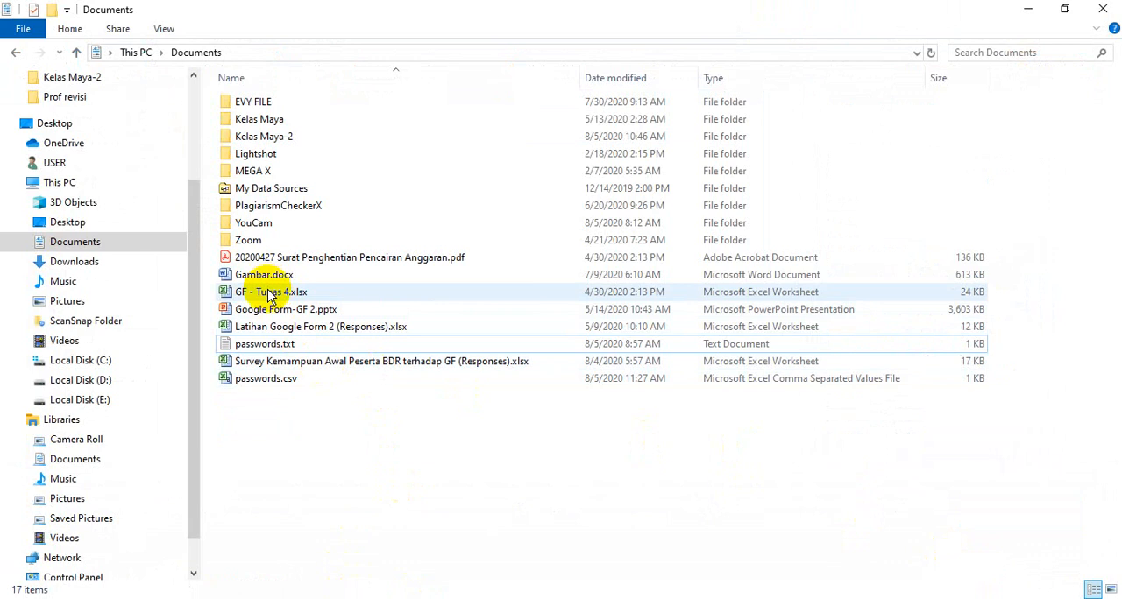
double_click(277, 385)
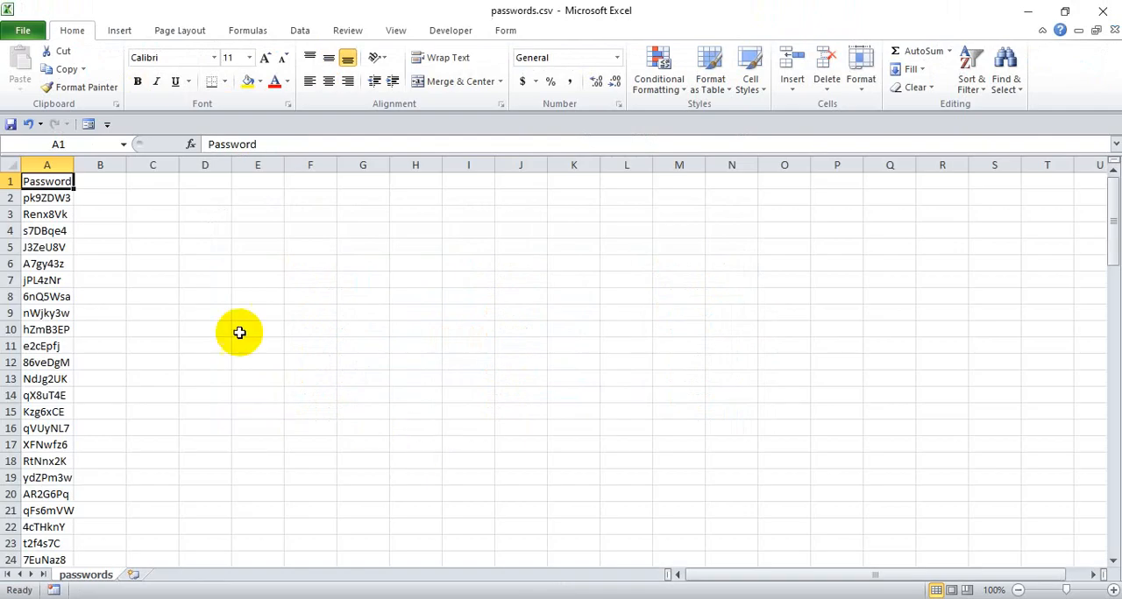
click(205, 313)
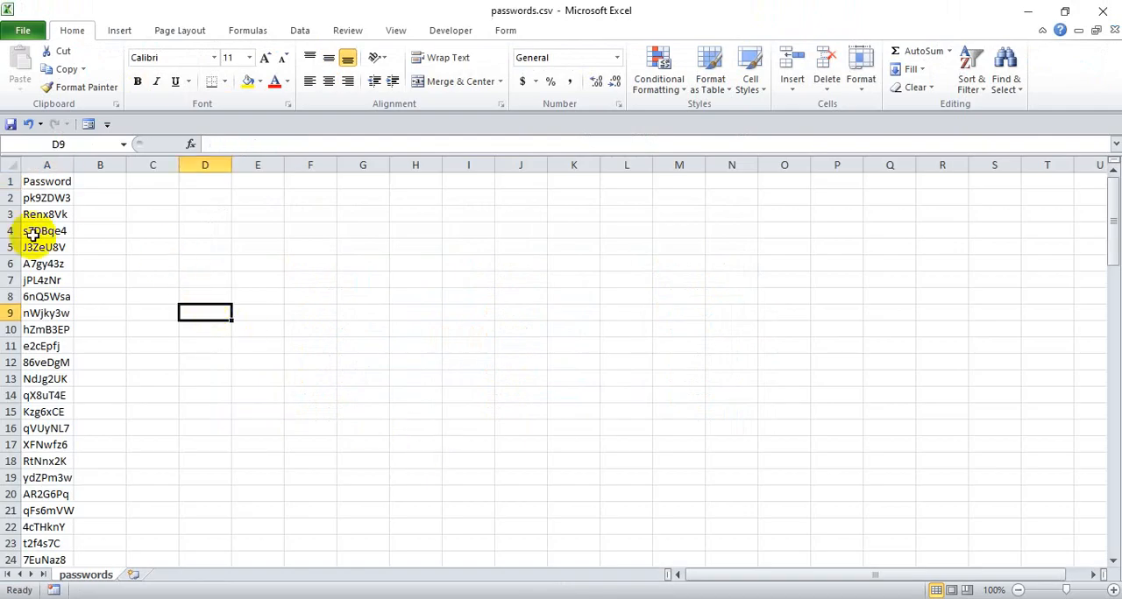
- Widen column A in passwords.csv and look through the list of generated passwords
scroll(26, 238, down, 7)
drag(74, 164, 110, 166)
scroll(63, 223, up, 7)
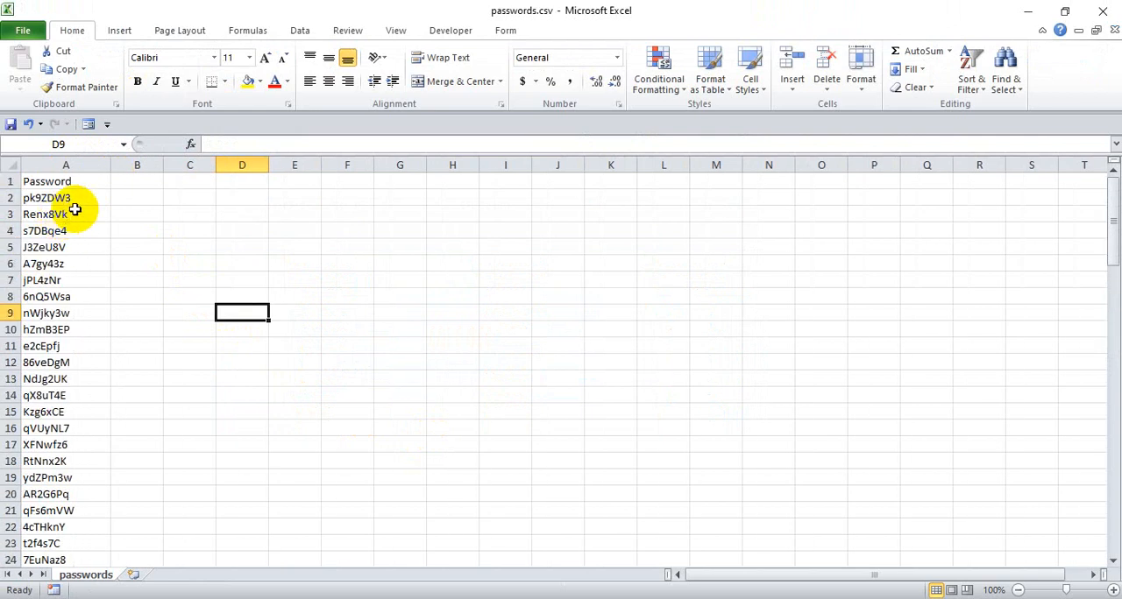
- Select the generated passwords in A2:A101 to check how many entries the list contains
click(70, 198)
scroll(79, 281, down, 8)
scroll(84, 303, down, 20)
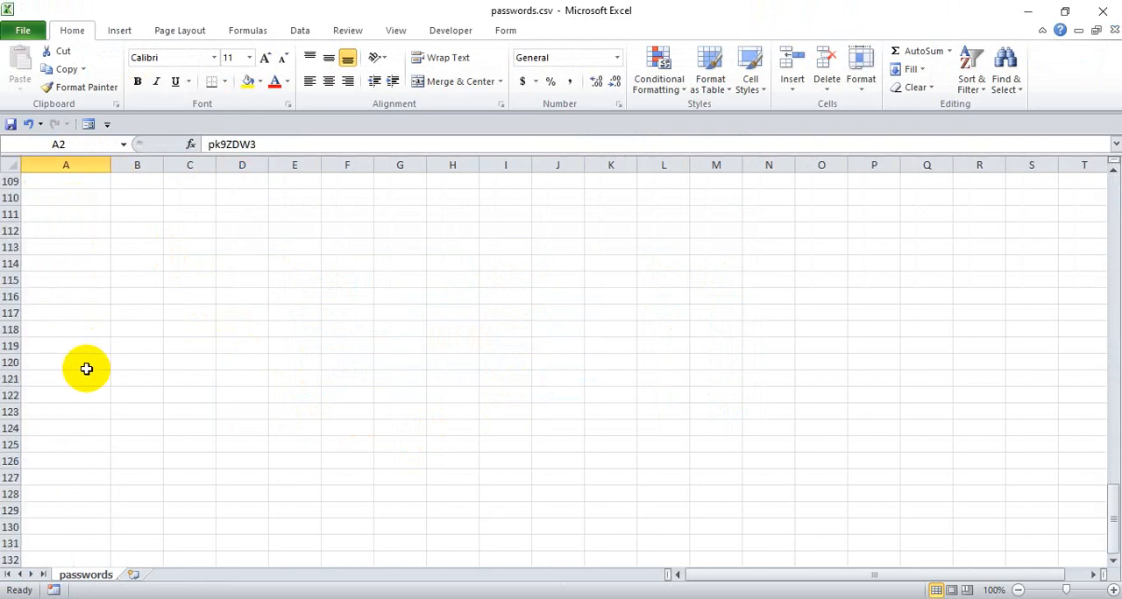
scroll(82, 368, up, 5)
shift+click(79, 300)
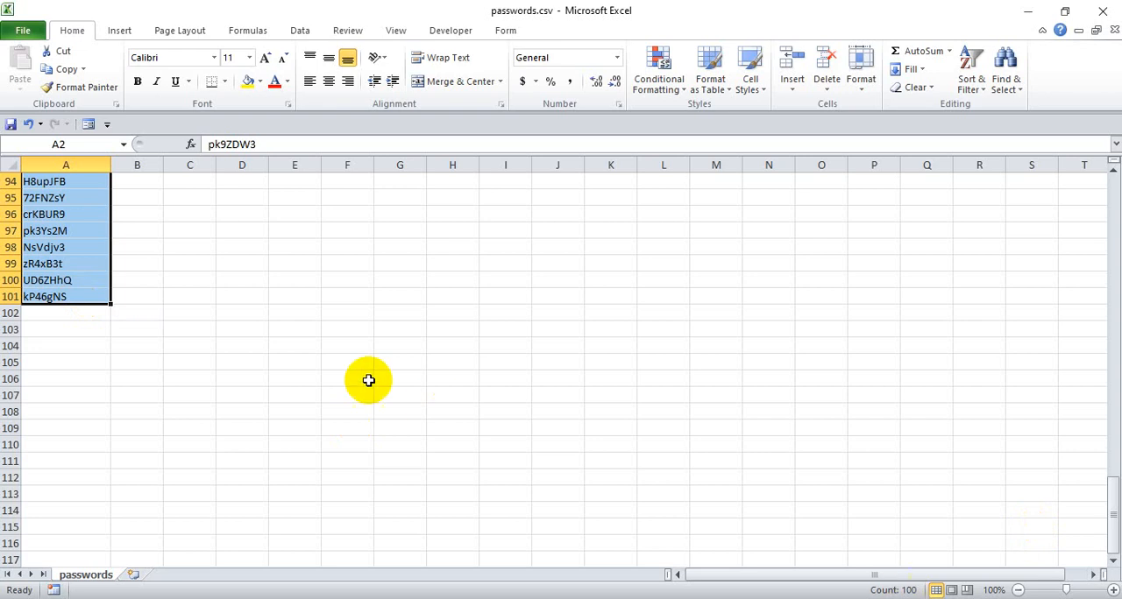
scroll(96, 322, up, 20)
scroll(96, 323, up, 10)
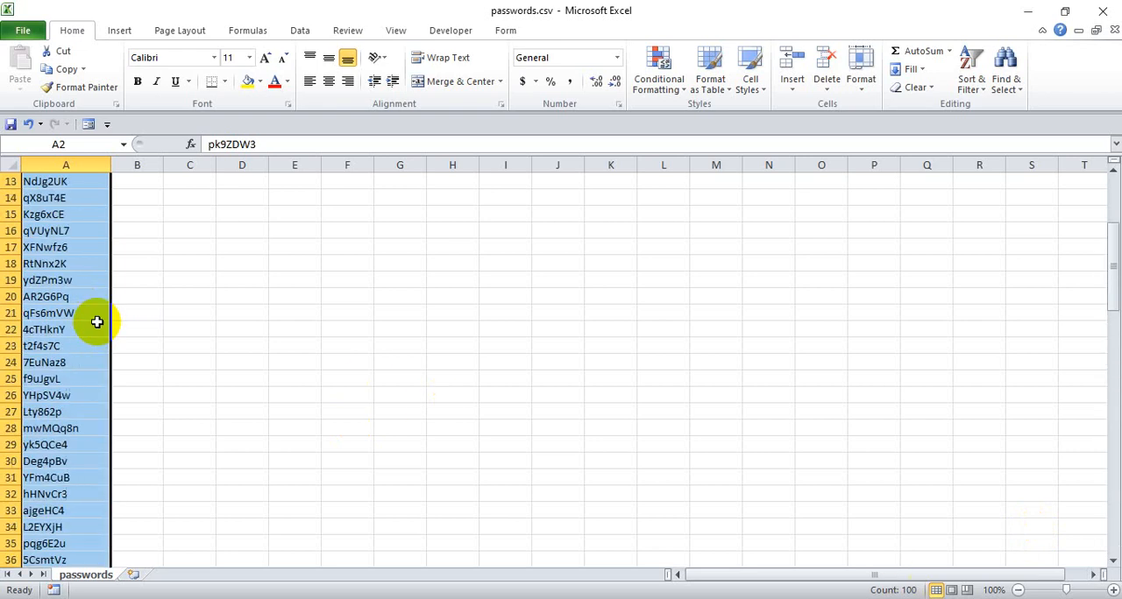
- Look through the password list in column A, from the first entries down and back up
click(66, 226)
click(75, 212)
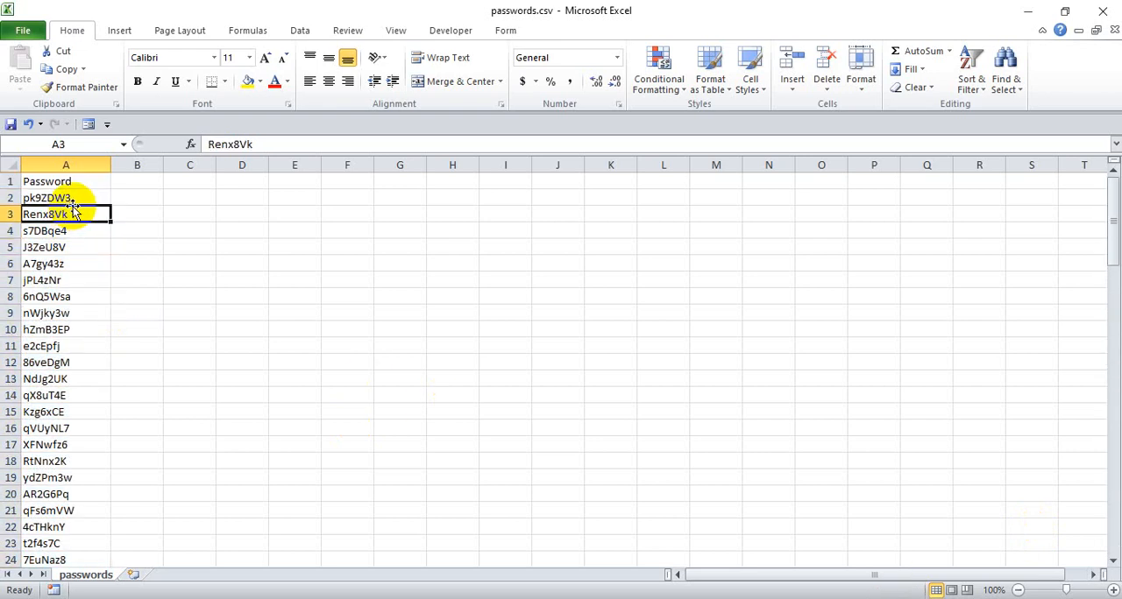
click(77, 202)
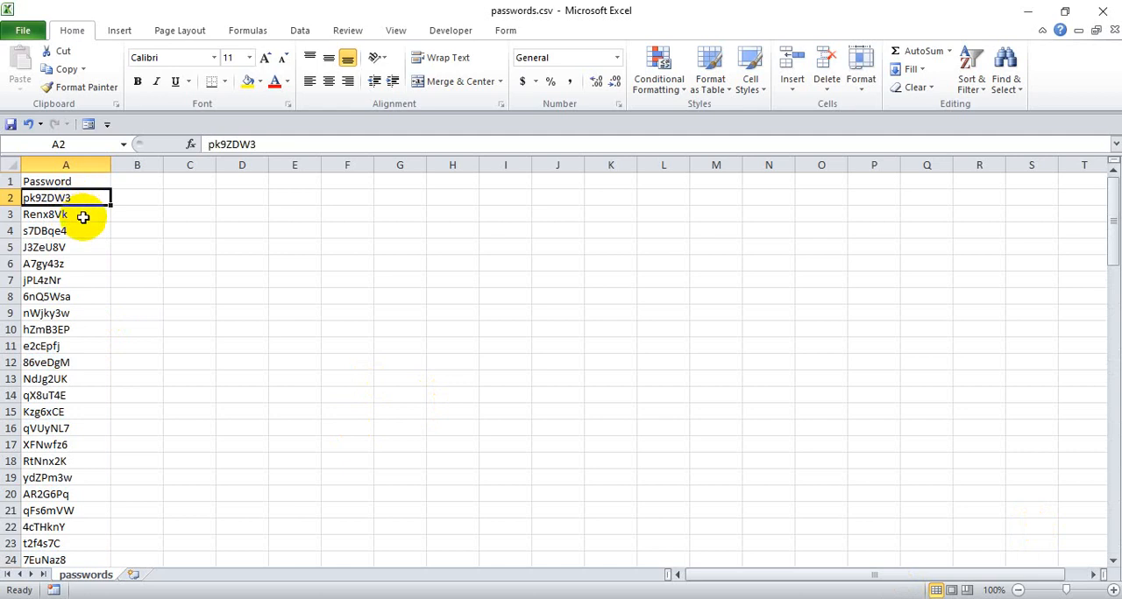
click(82, 215)
scroll(80, 298, down, 11)
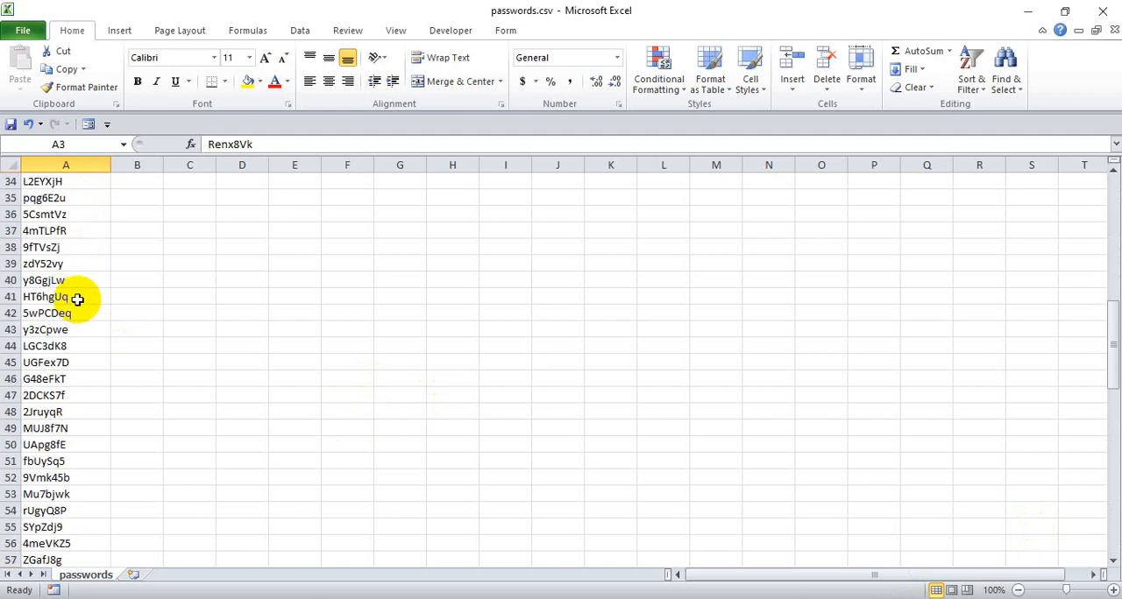
scroll(75, 298, down, 7)
scroll(73, 283, up, 11)
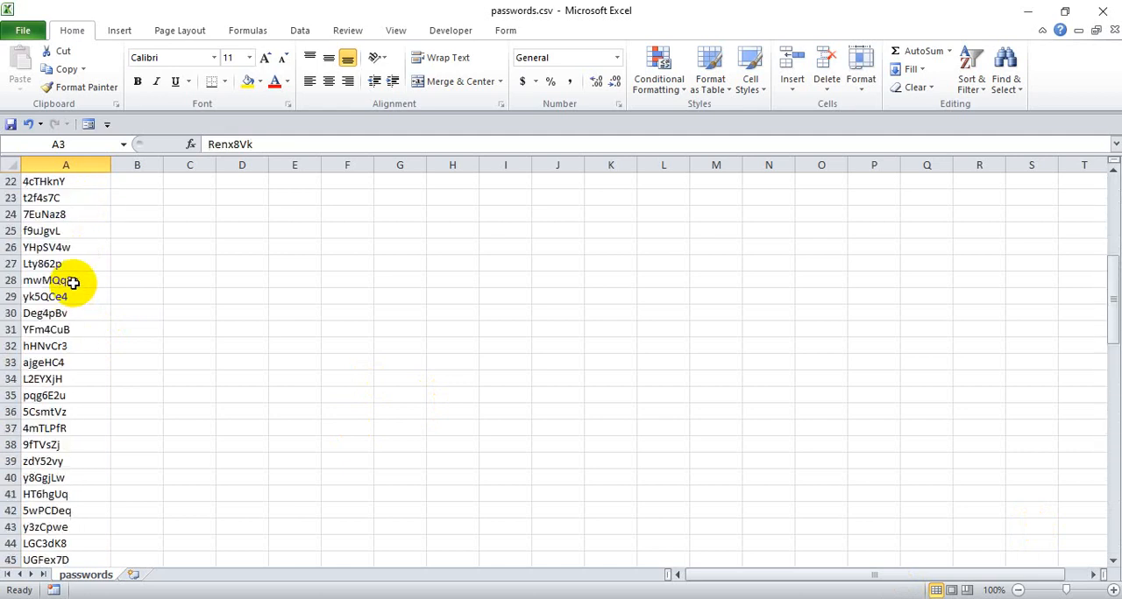
scroll(73, 283, up, 7)
- Copy the password list in A2:A101 of passwords.csv
click(63, 194)
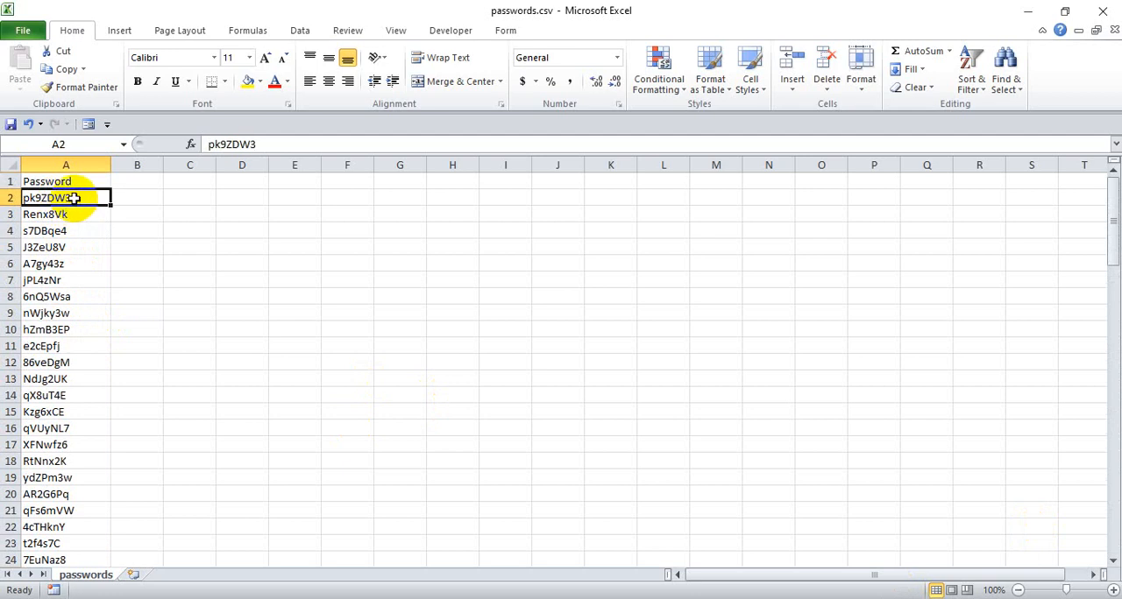
scroll(68, 439, down, 20)
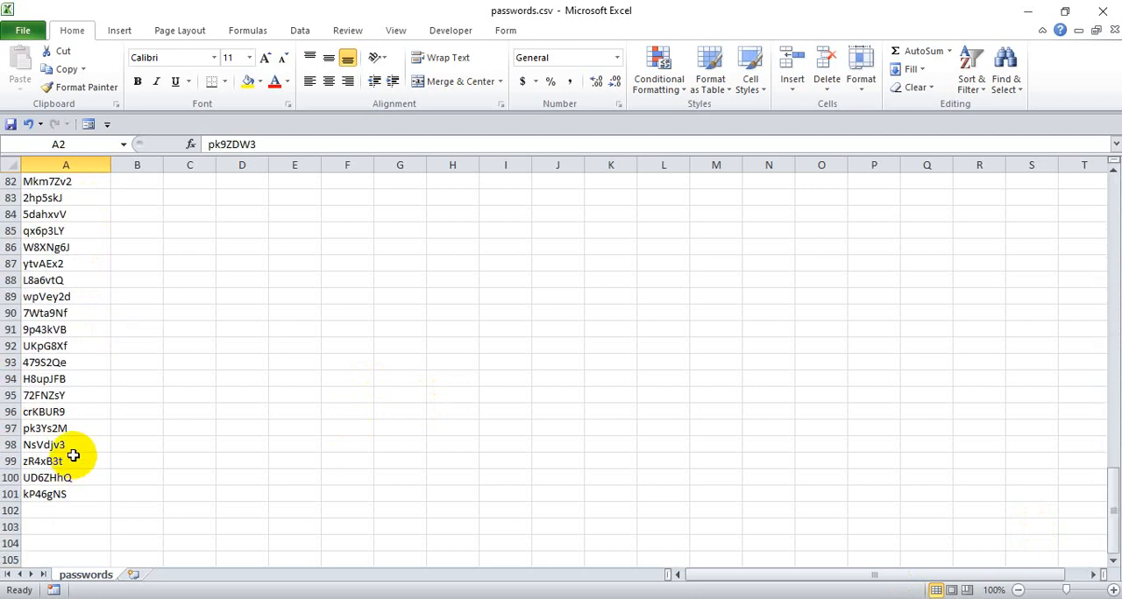
shift+click(68, 494)
key(ctrl+c)
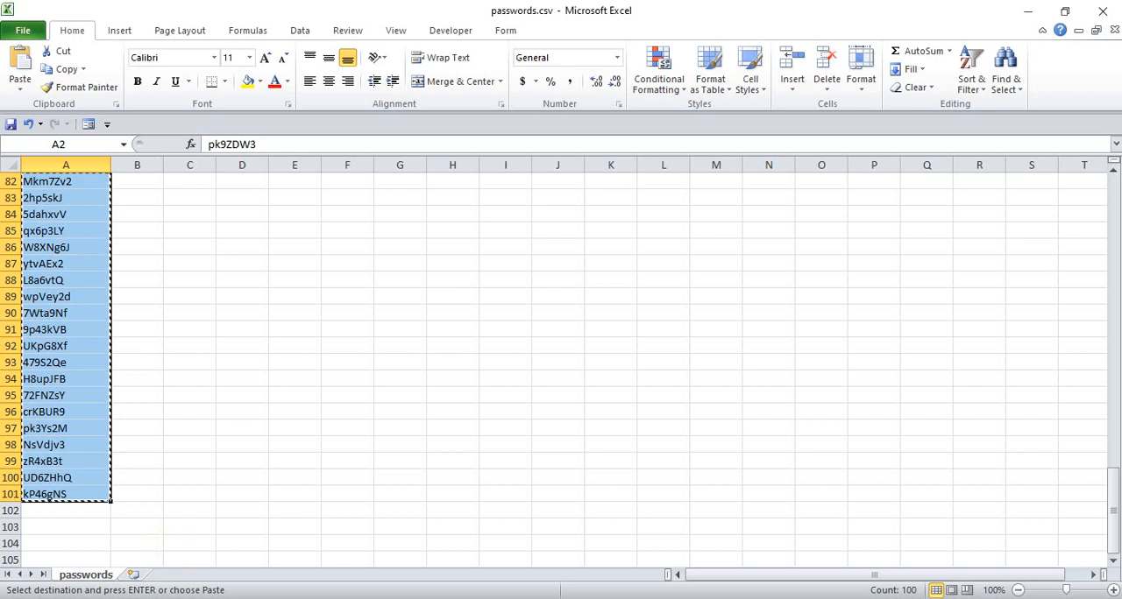
- Switch to Book1, paste the copied list into Sheet2 starting at H1, and widen column H
mouse_move(545, 598)
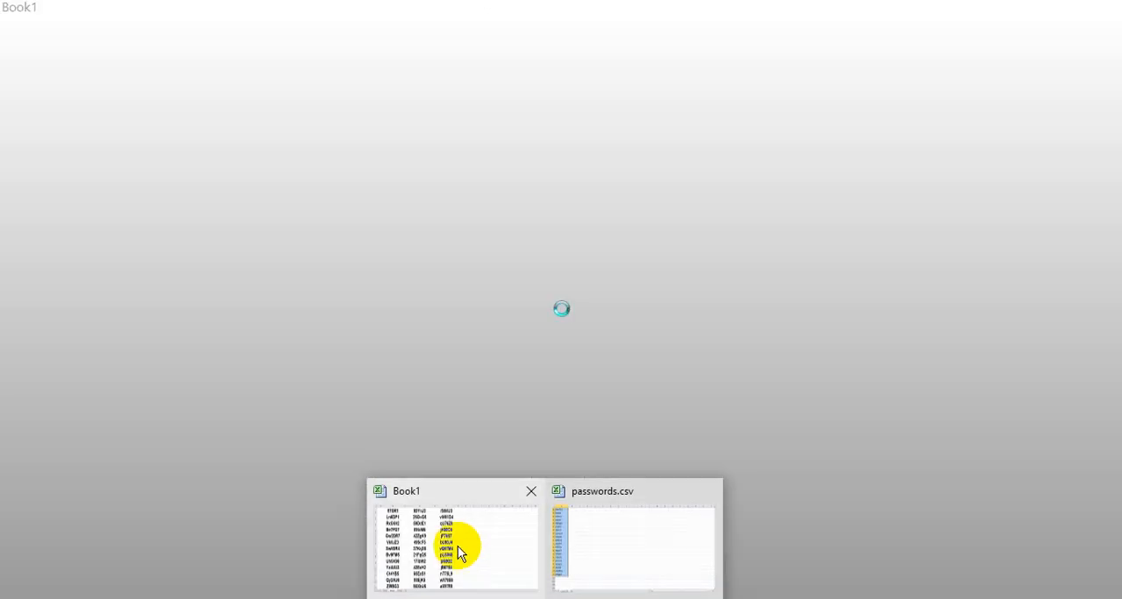
click(459, 551)
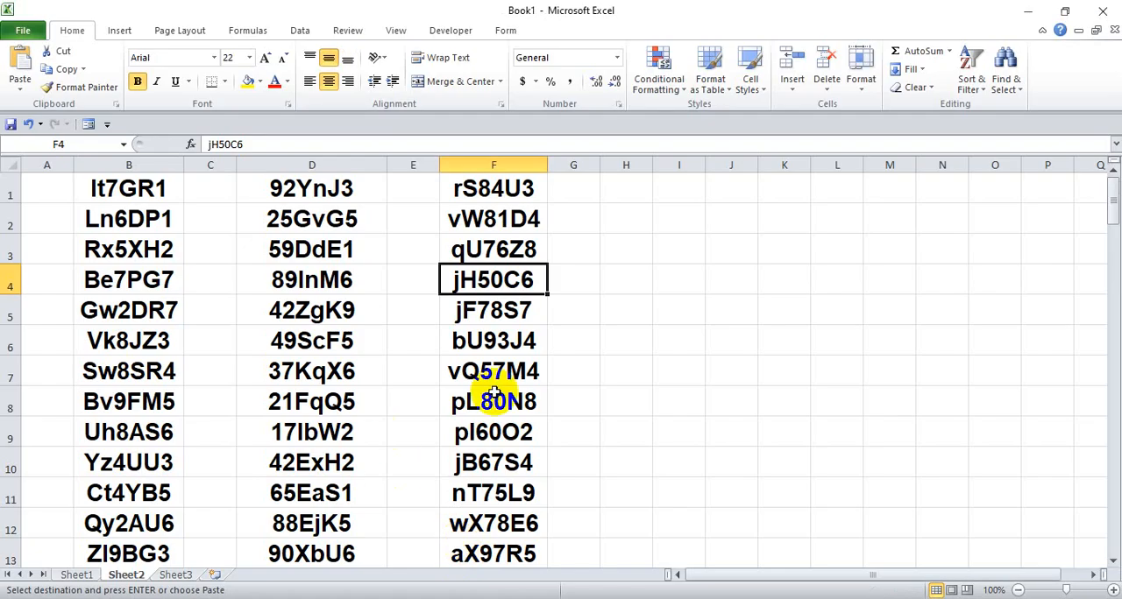
click(631, 188)
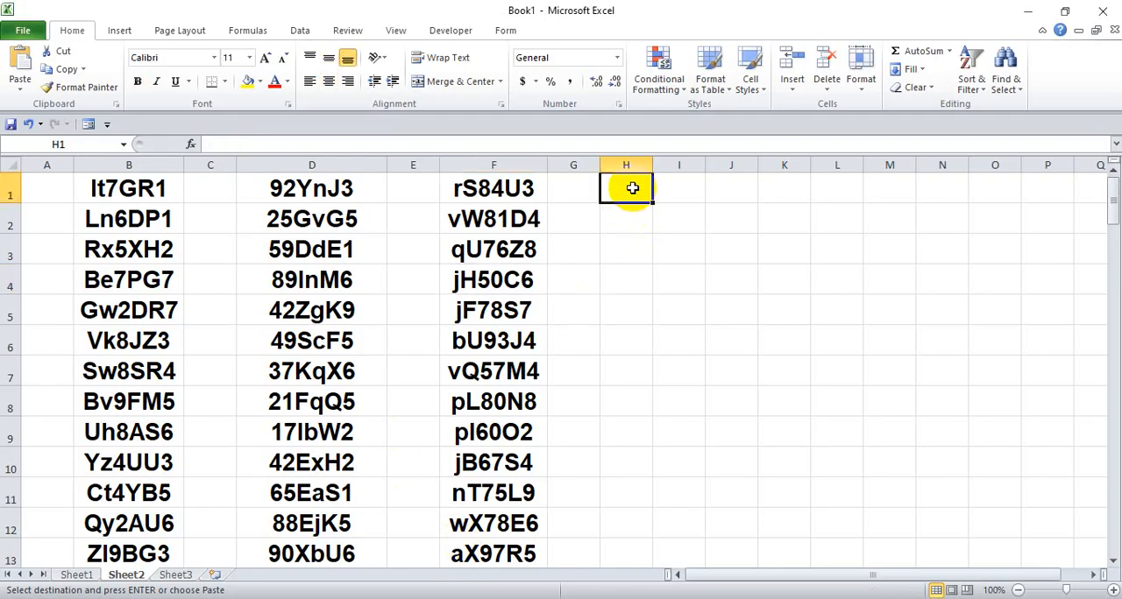
key(ctrl+v)
drag(651, 164, 699, 159)
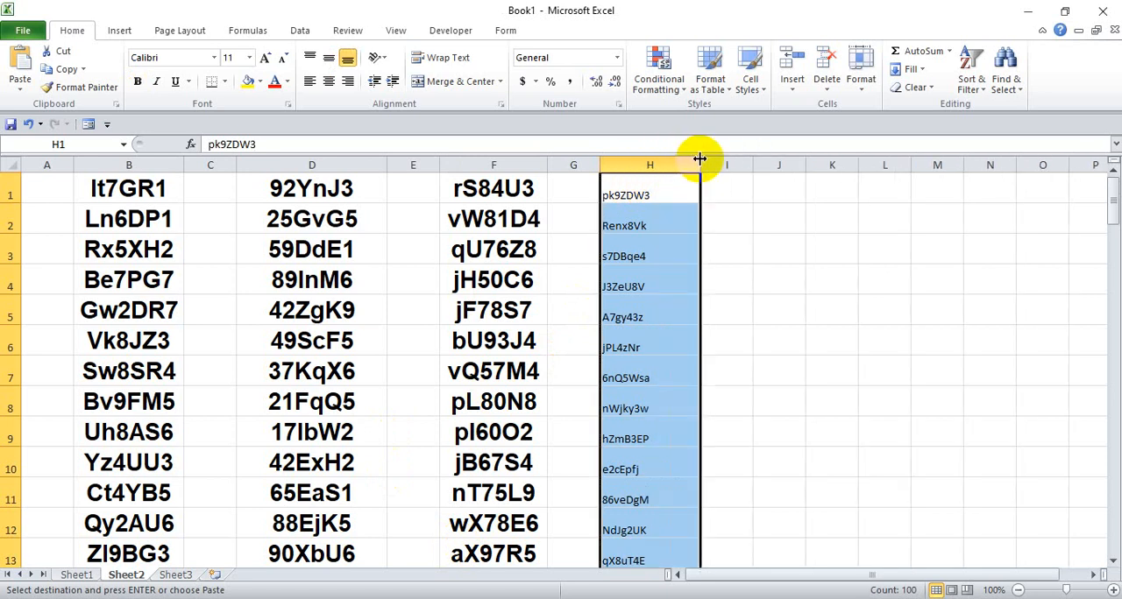
- Format the pasted list in column H as bold at font size 24 and fit the column width to its contents
click(249, 57)
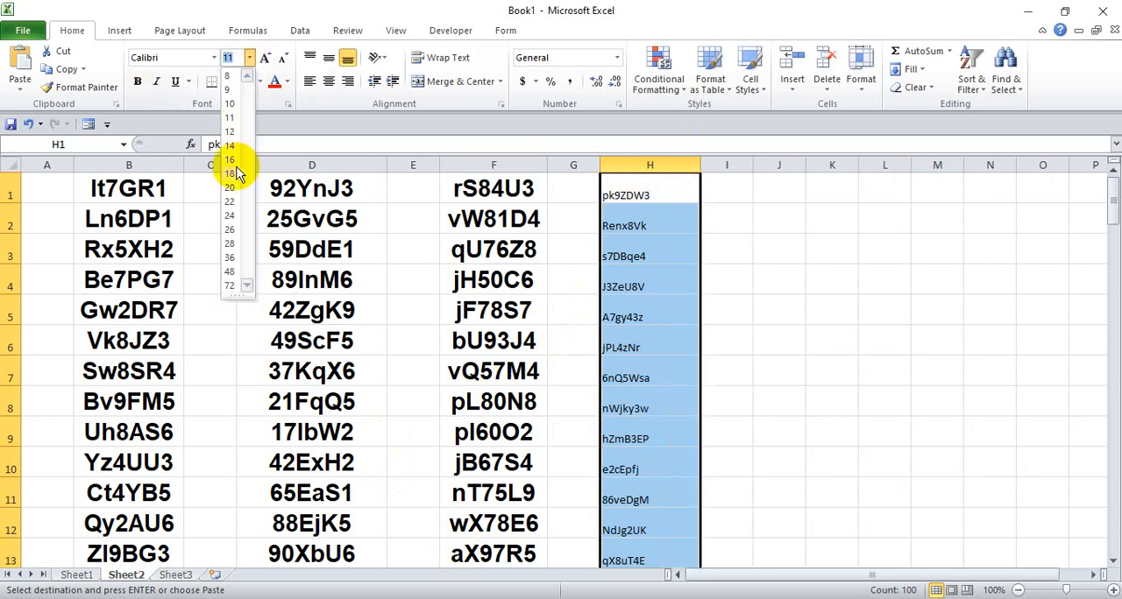
click(230, 214)
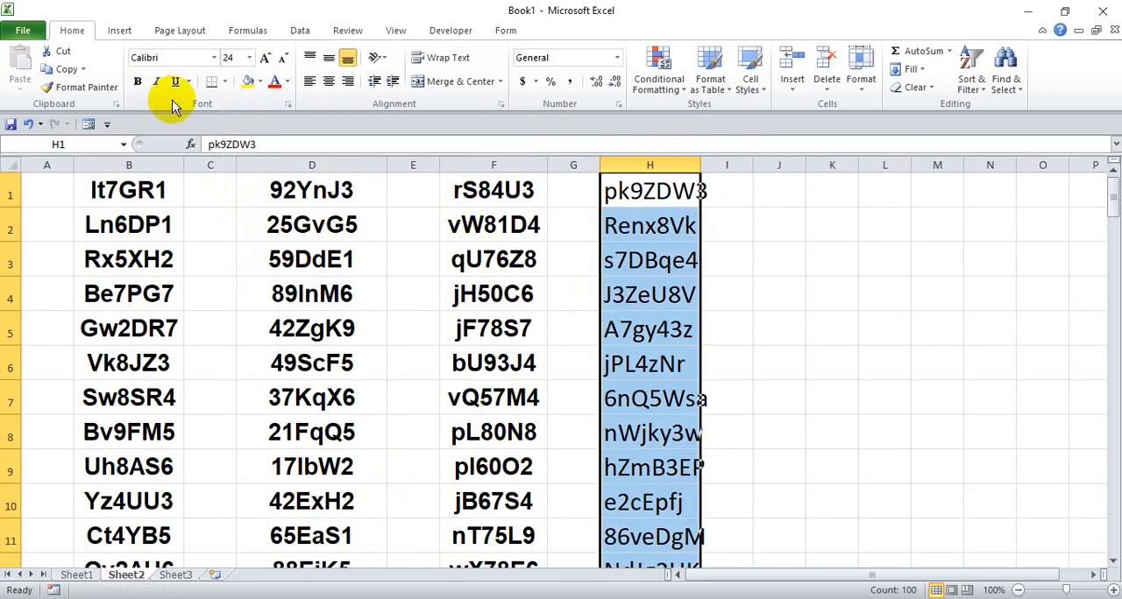
click(498, 187)
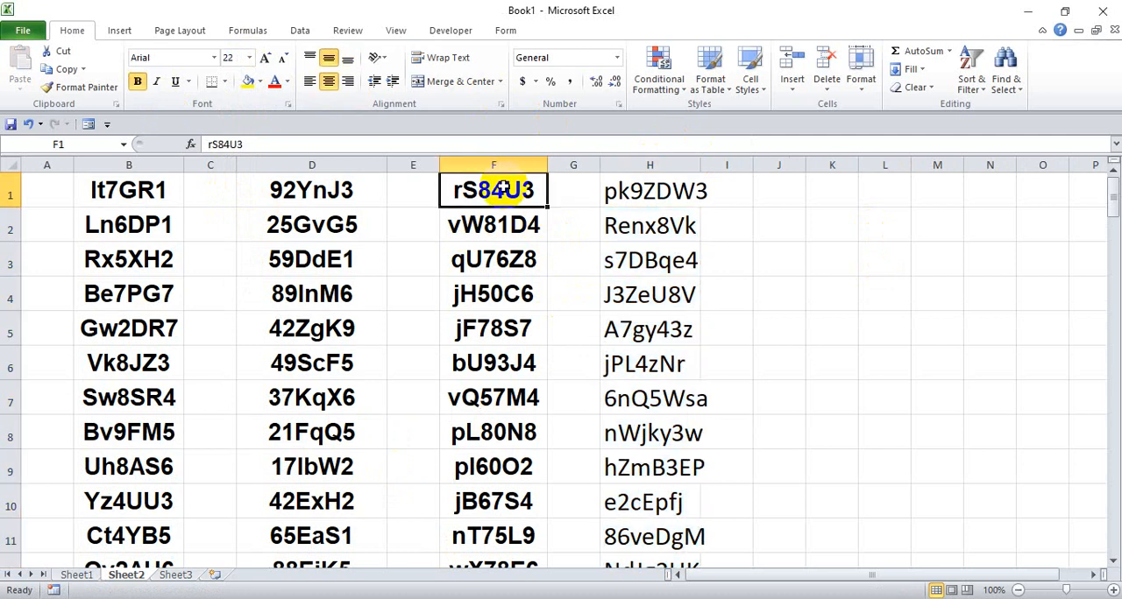
click(675, 165)
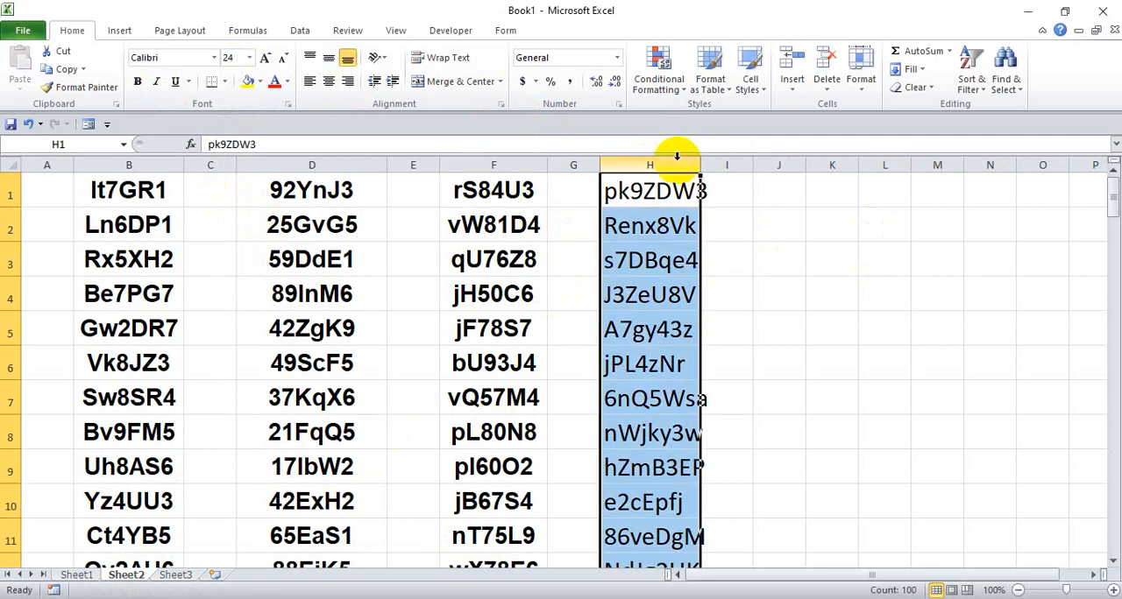
click(140, 81)
click(624, 226)
double_click(700, 163)
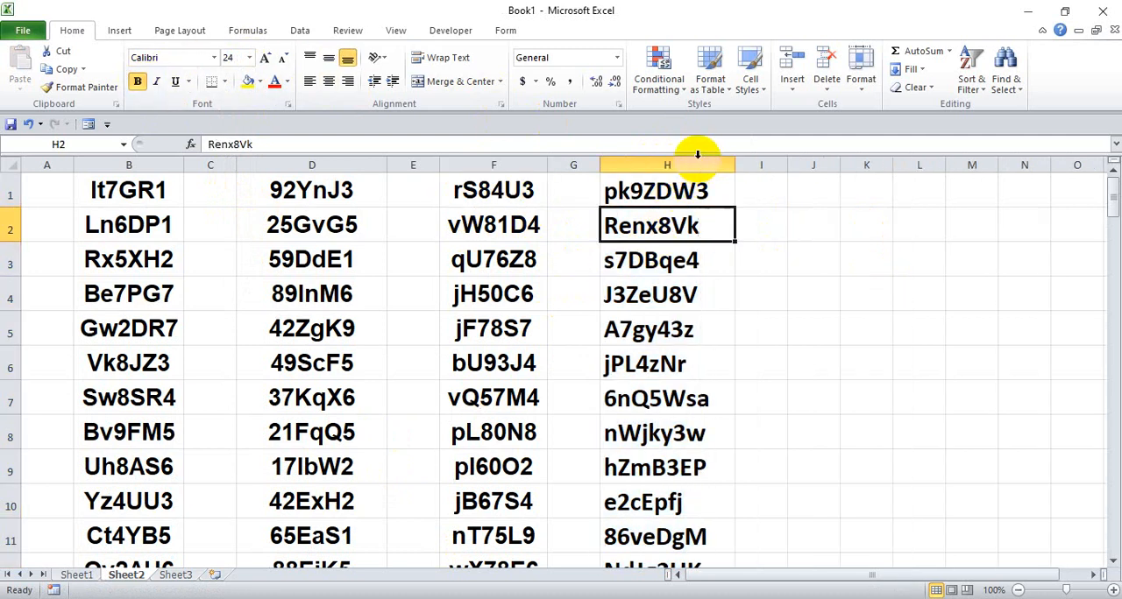
- Examine the character pattern of the formula-generated tokens in column B of Sheet2
click(128, 198)
click(129, 222)
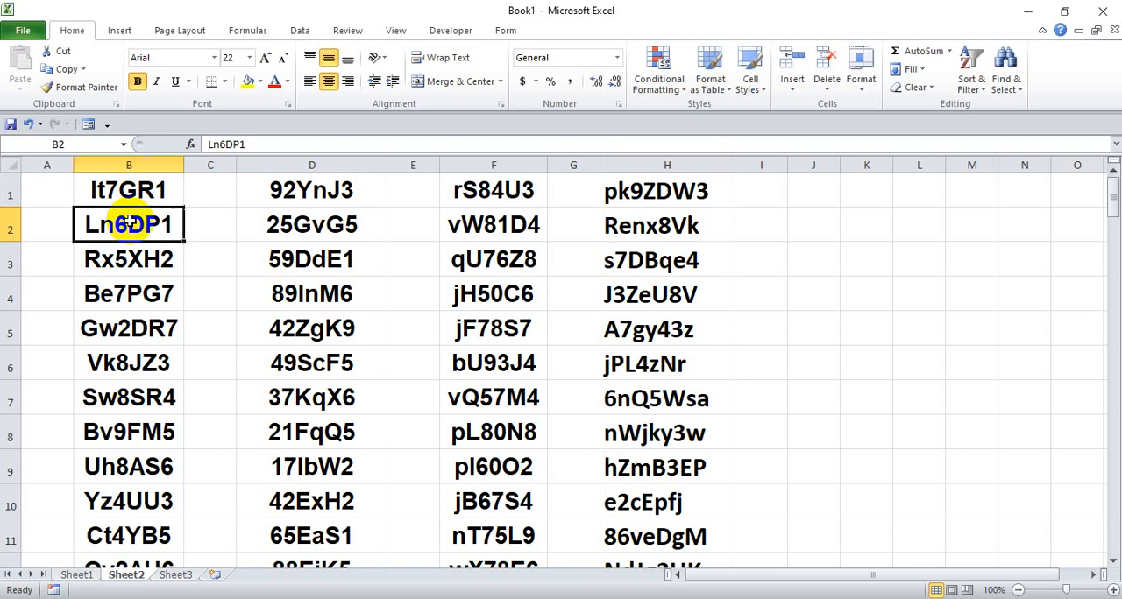
click(125, 260)
click(126, 295)
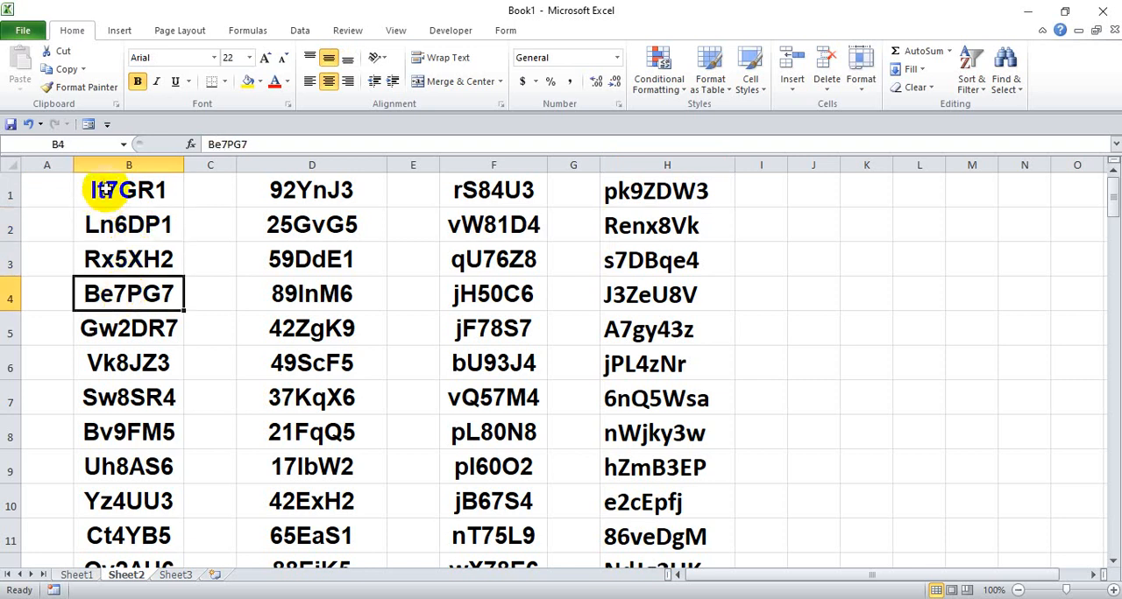
click(100, 190)
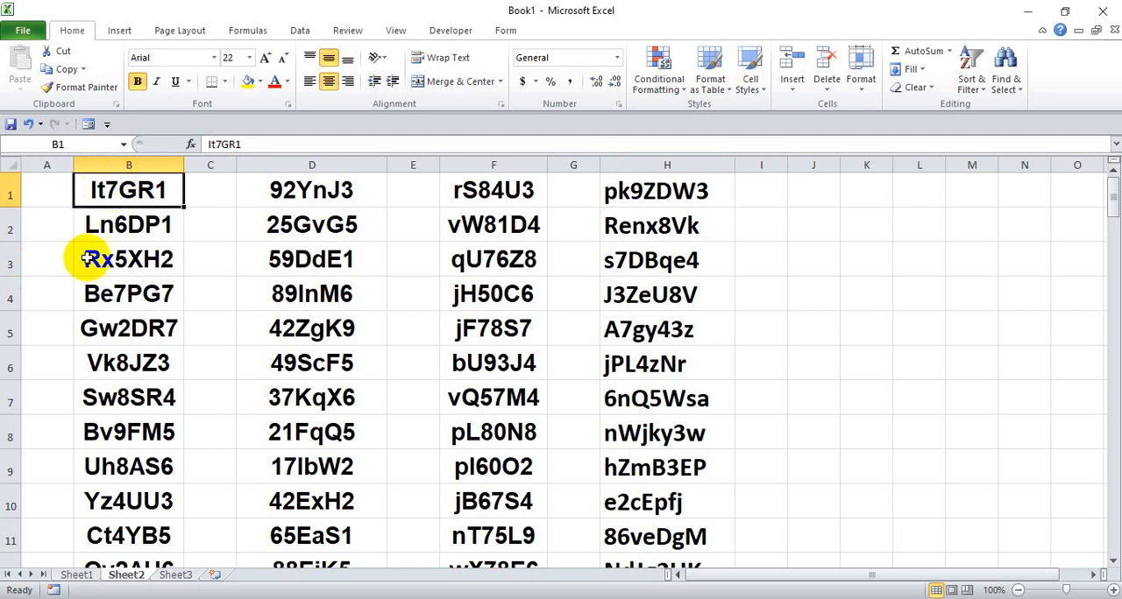
scroll(113, 235, down, 4)
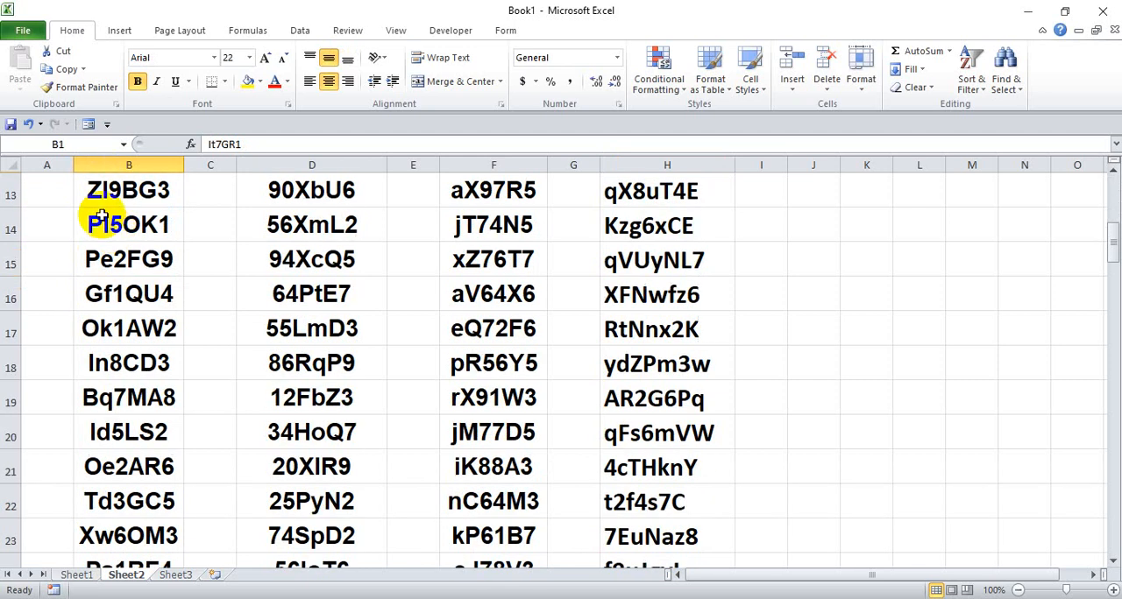
scroll(101, 218, down, 10)
scroll(96, 254, up, 11)
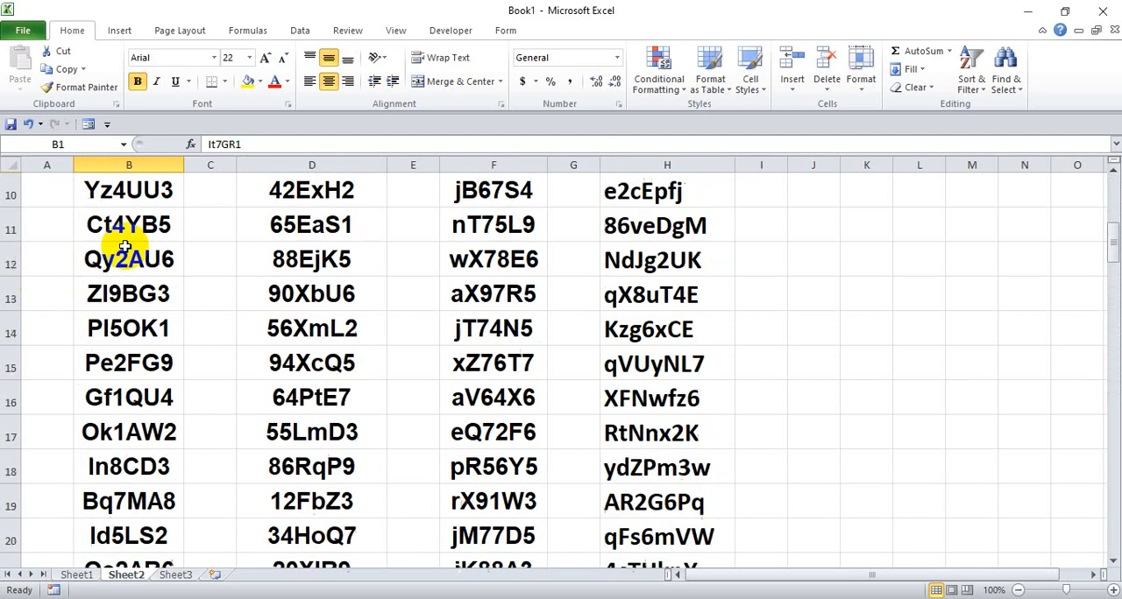
scroll(125, 248, up, 3)
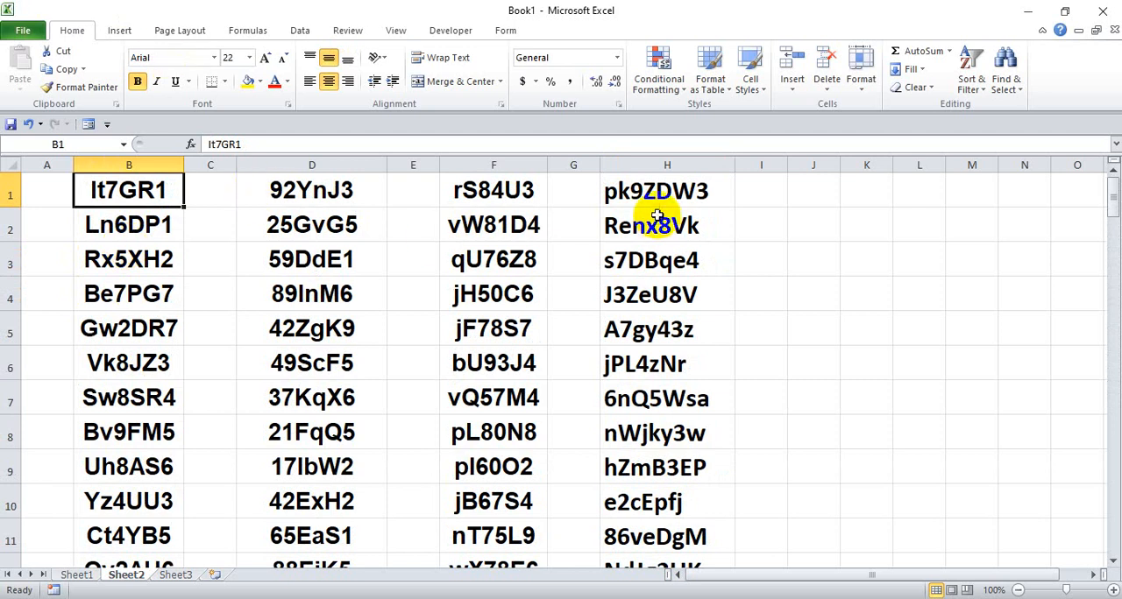
- Examine the character order of the online-generated entries in H1 to H7 for comparison with the formula-generated columns
click(636, 192)
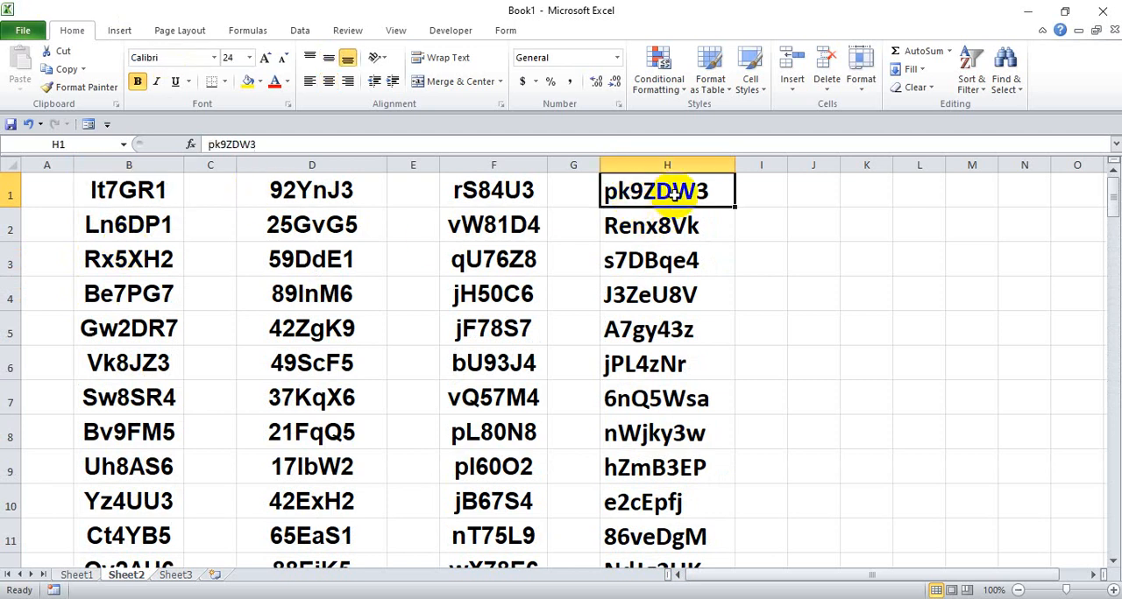
click(629, 225)
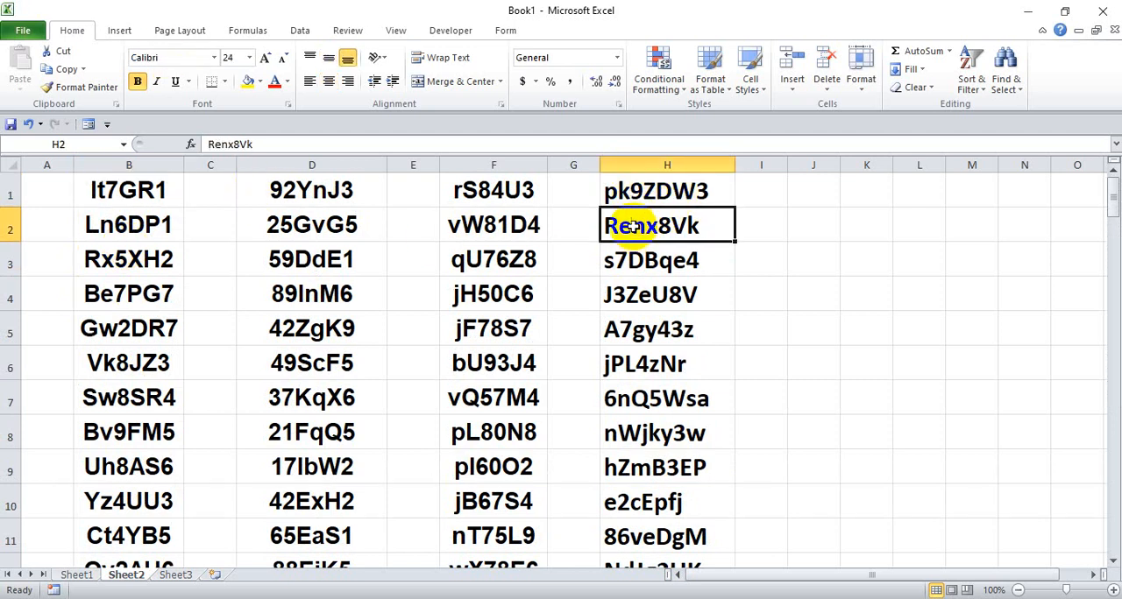
click(644, 188)
click(648, 224)
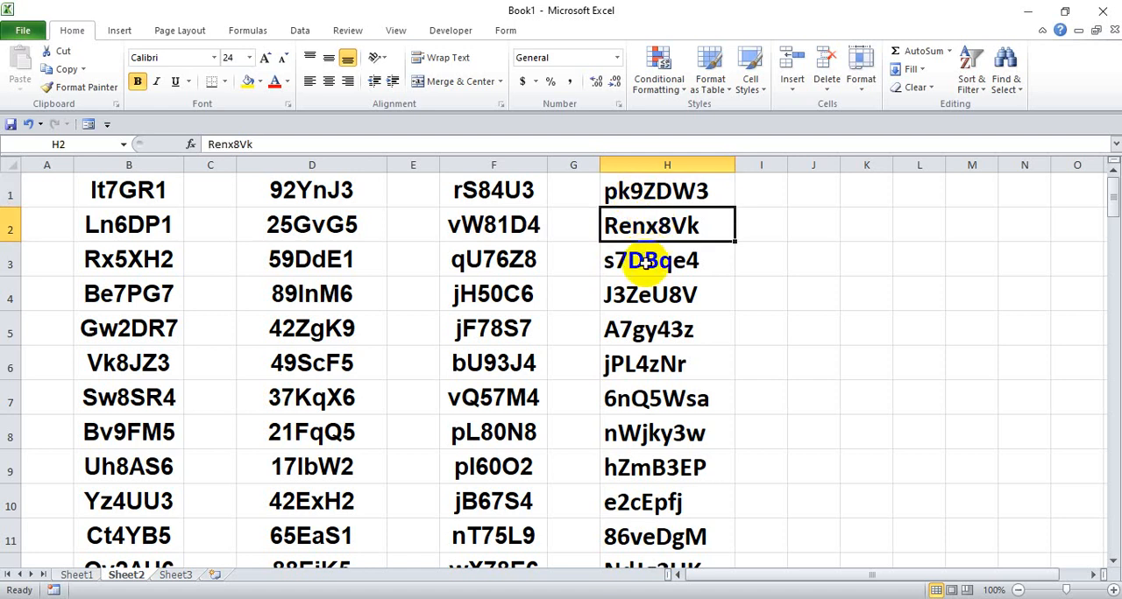
click(640, 256)
click(645, 198)
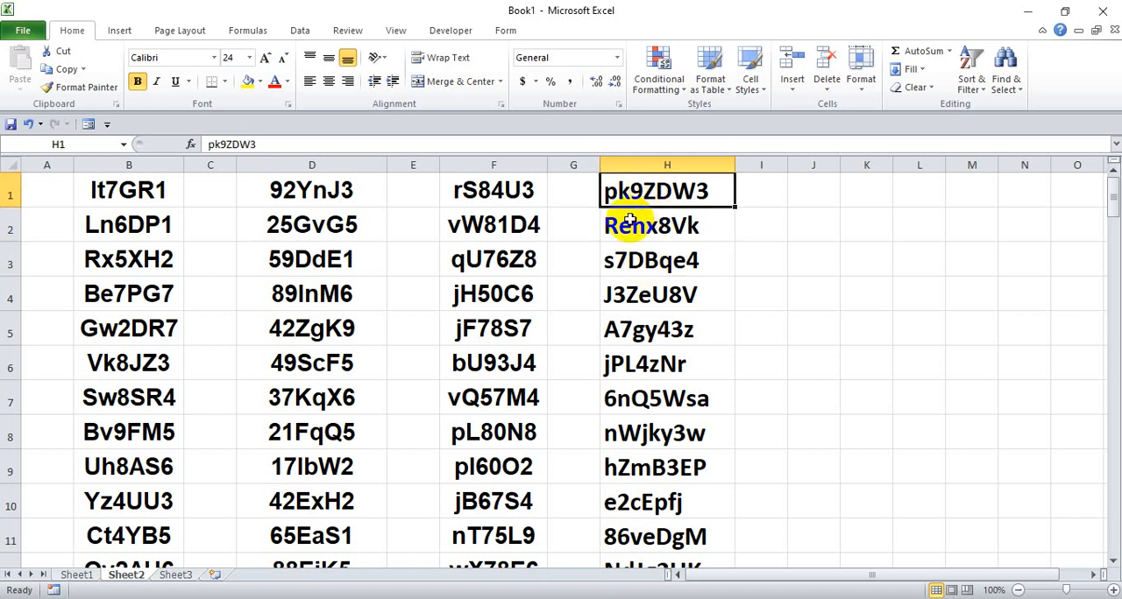
click(638, 224)
click(635, 260)
click(639, 297)
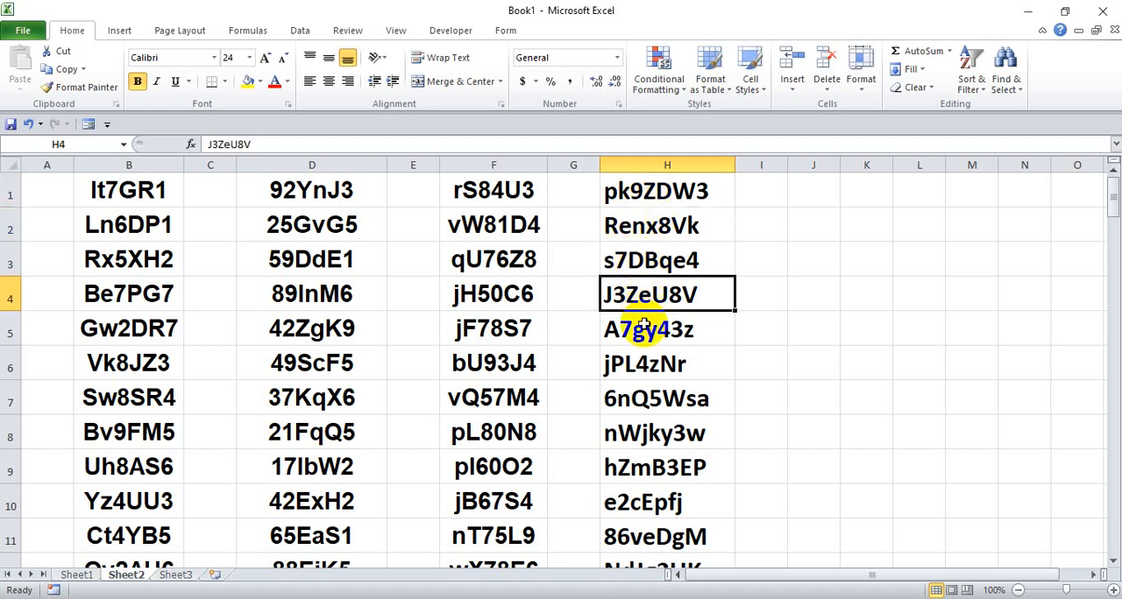
click(645, 327)
click(651, 363)
click(646, 401)
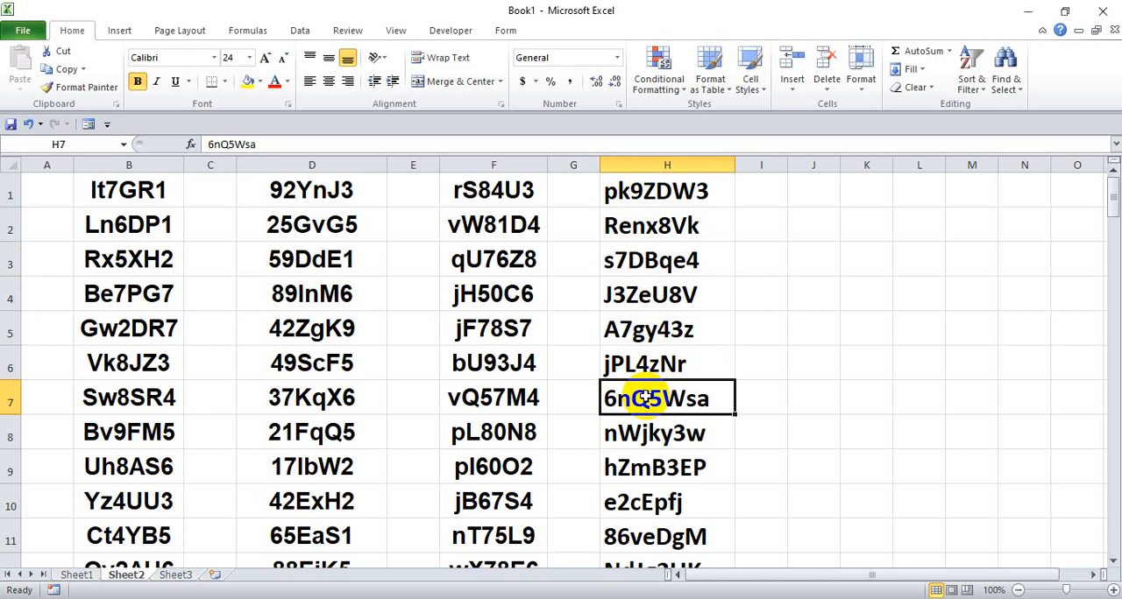
click(637, 196)
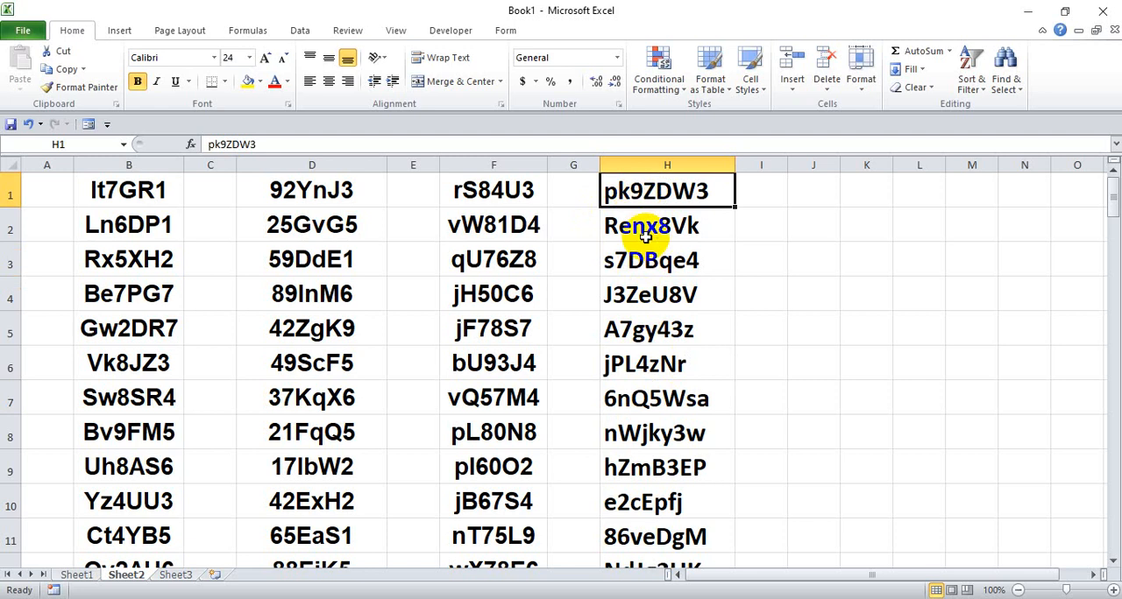
click(637, 236)
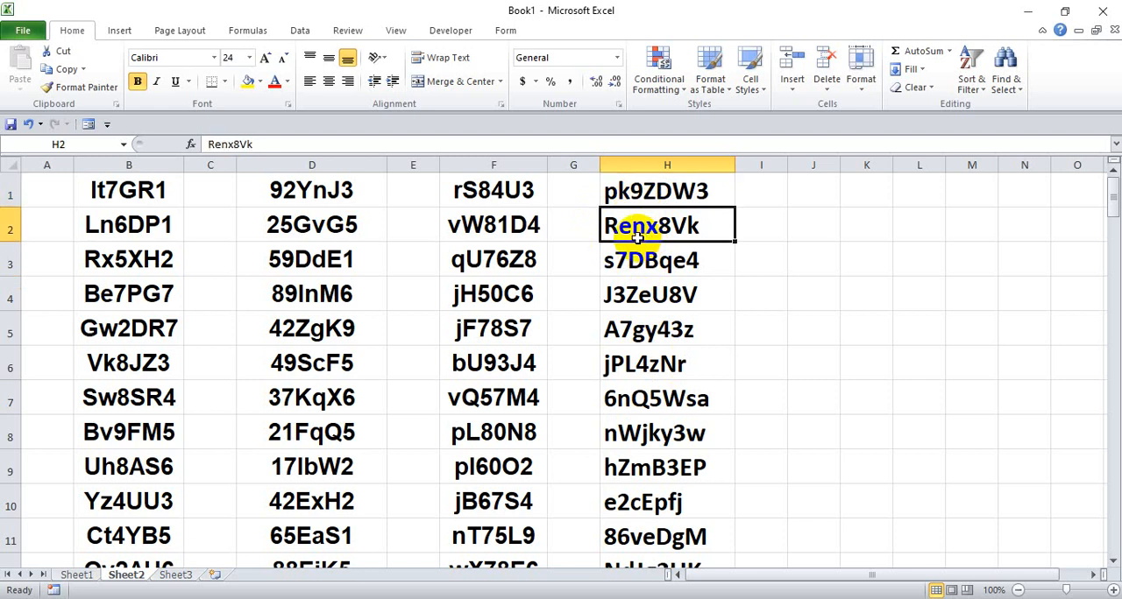
click(648, 190)
click(646, 225)
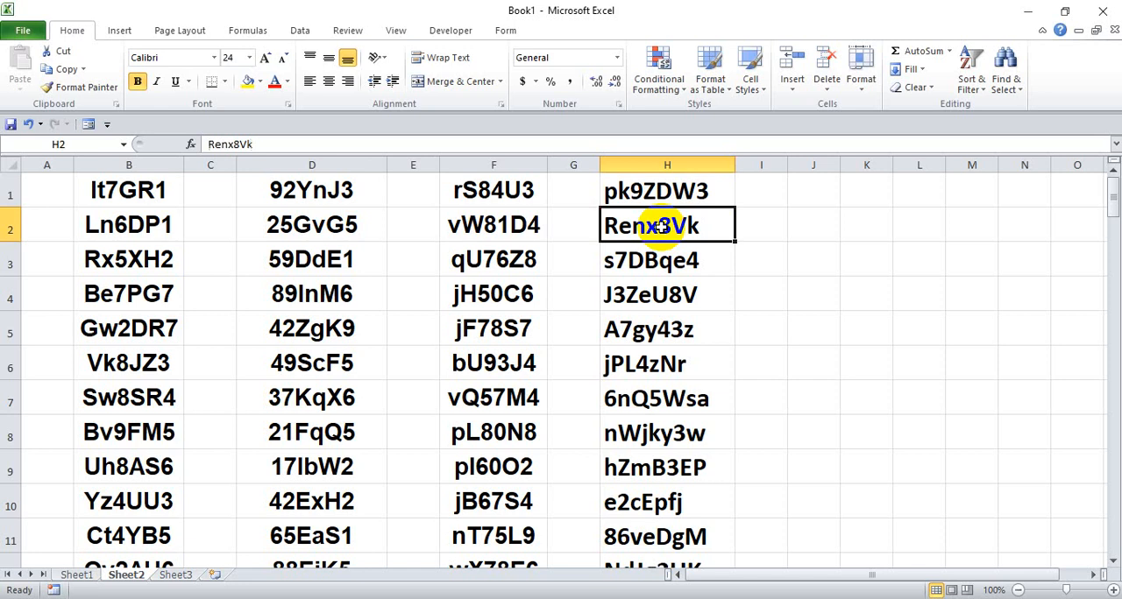
click(655, 260)
click(660, 292)
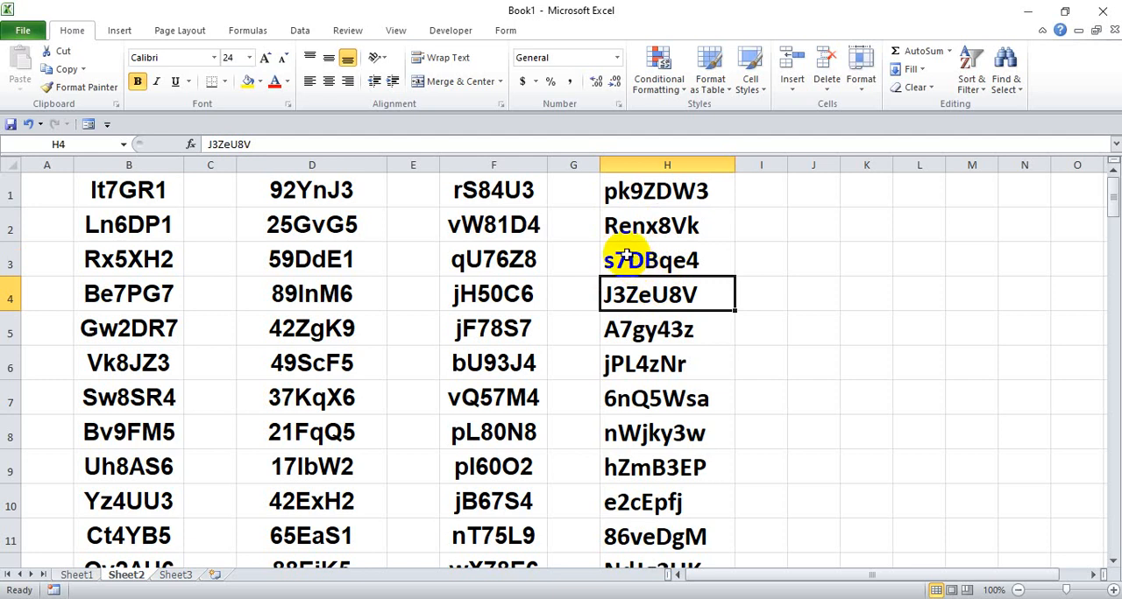
- Look through the online-generated list in column H and the formula-generated lists in columns B, D and F of Sheet2
click(634, 189)
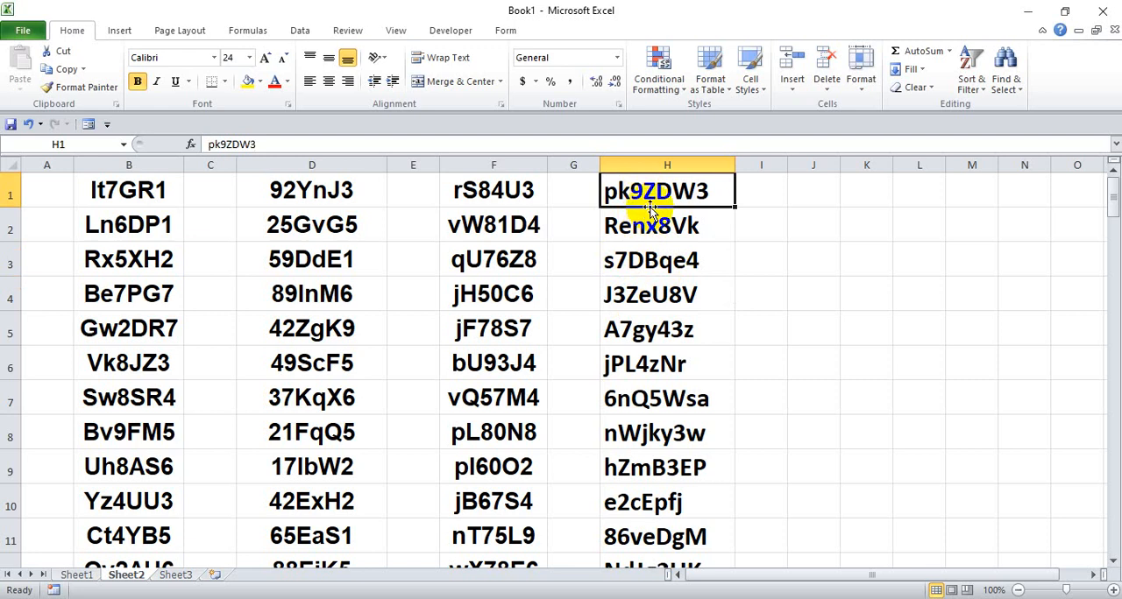
scroll(648, 206, down, 10)
scroll(658, 271, down, 4)
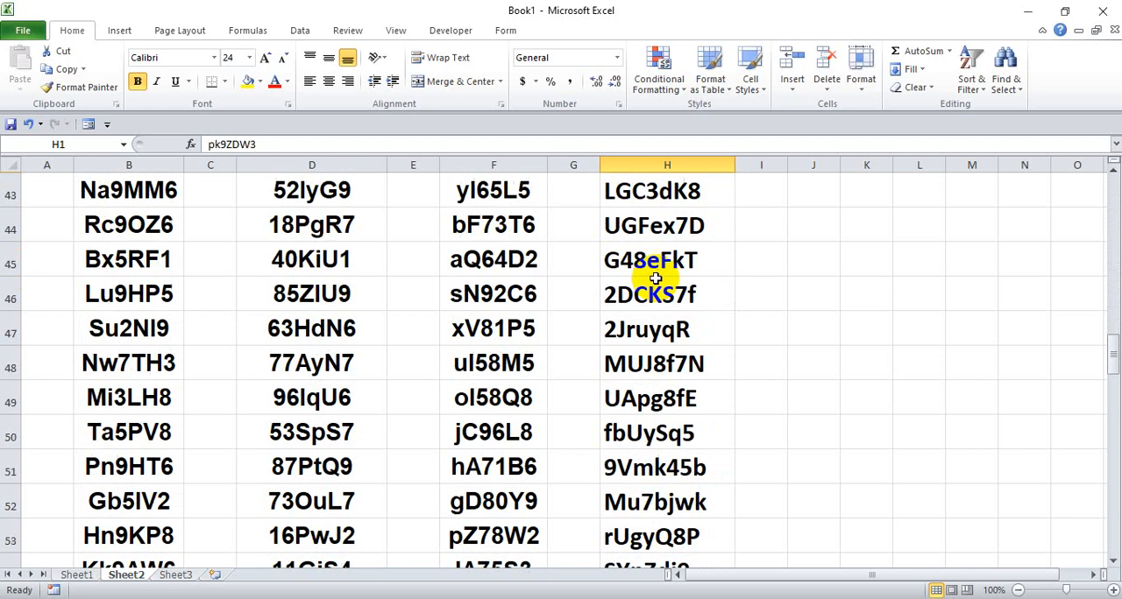
scroll(657, 271, up, 14)
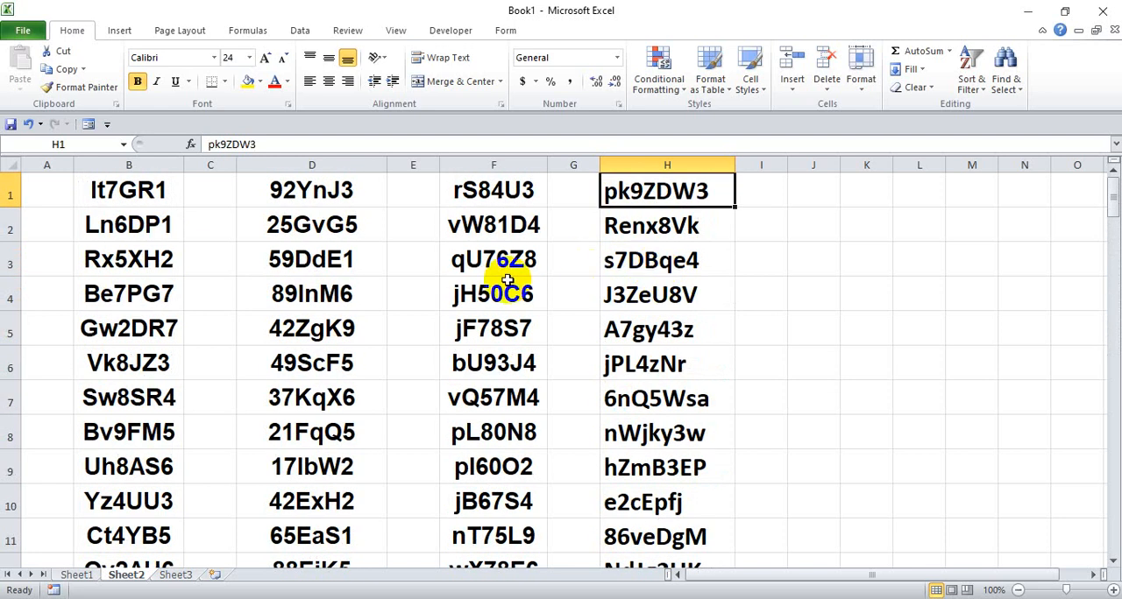
click(307, 195)
click(100, 188)
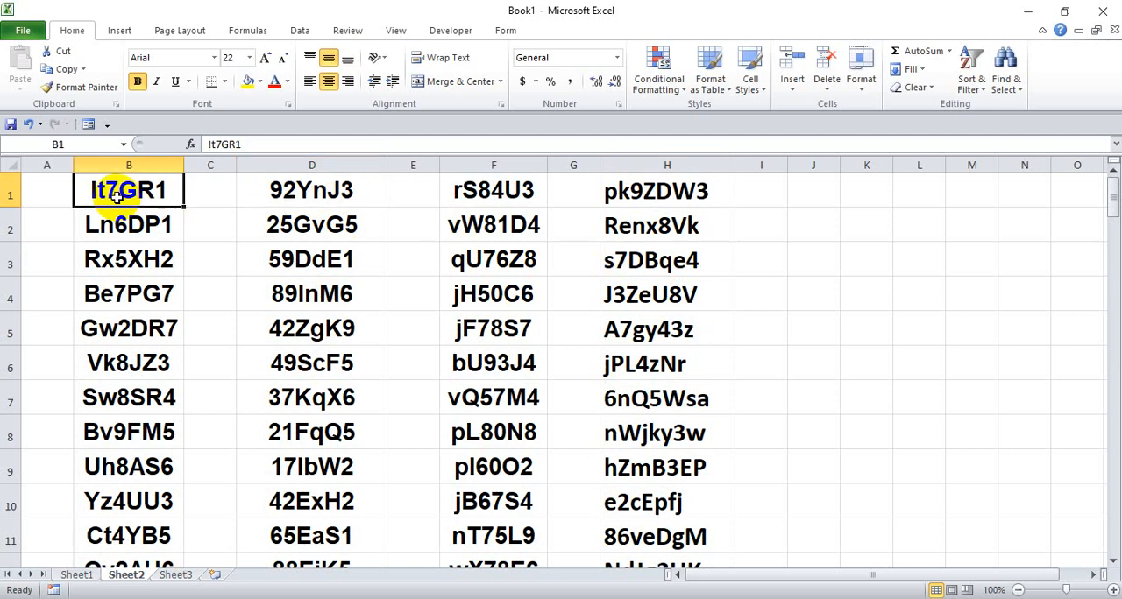
click(302, 187)
click(482, 180)
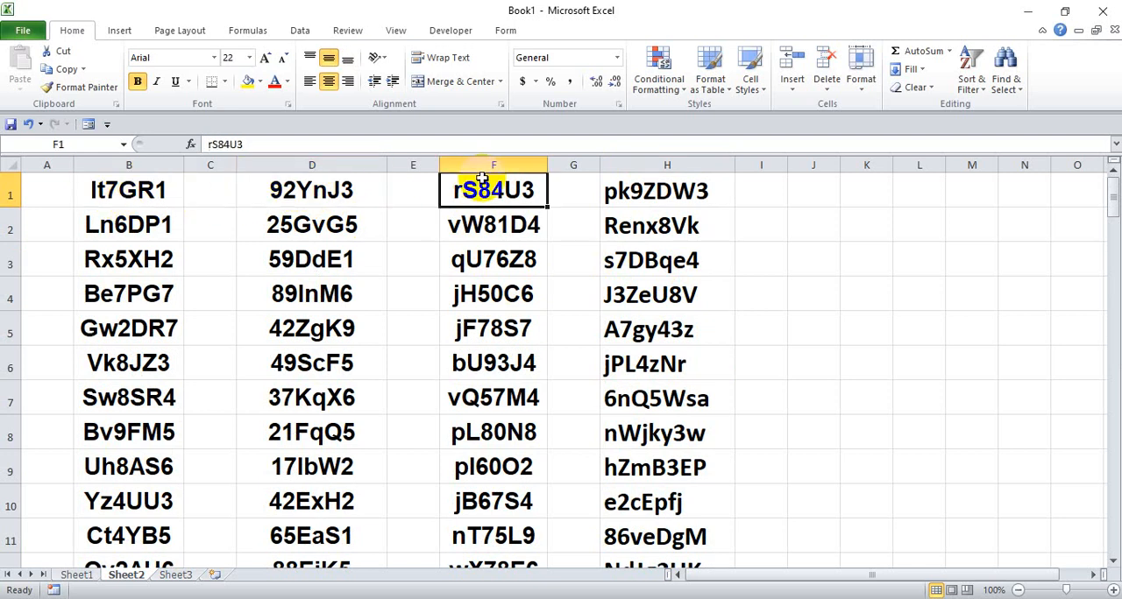
click(119, 191)
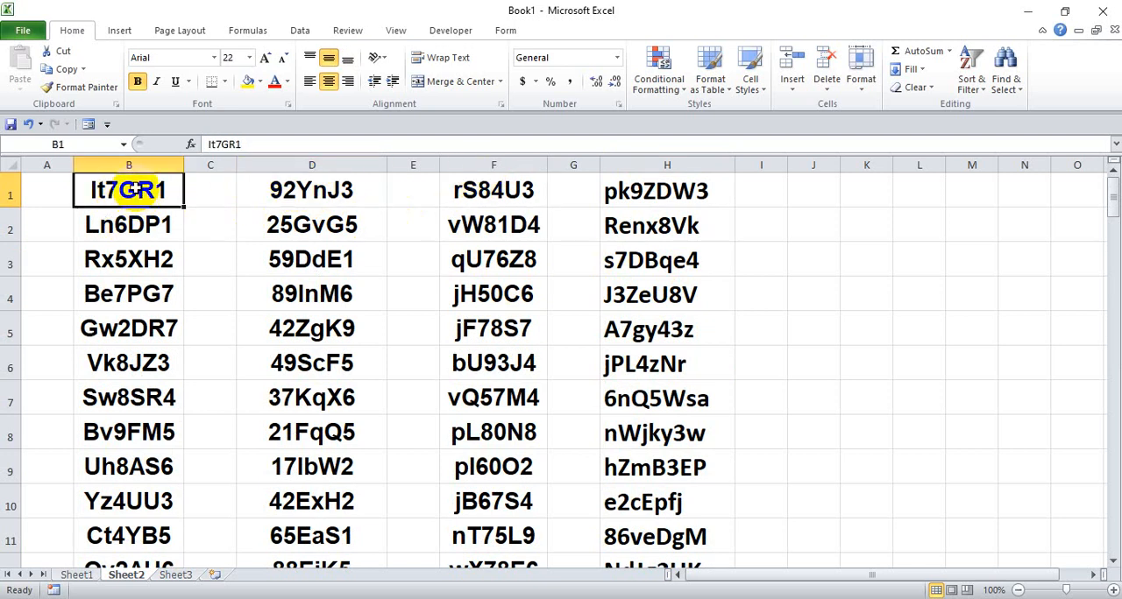
scroll(103, 280, down, 5)
scroll(131, 303, up, 5)
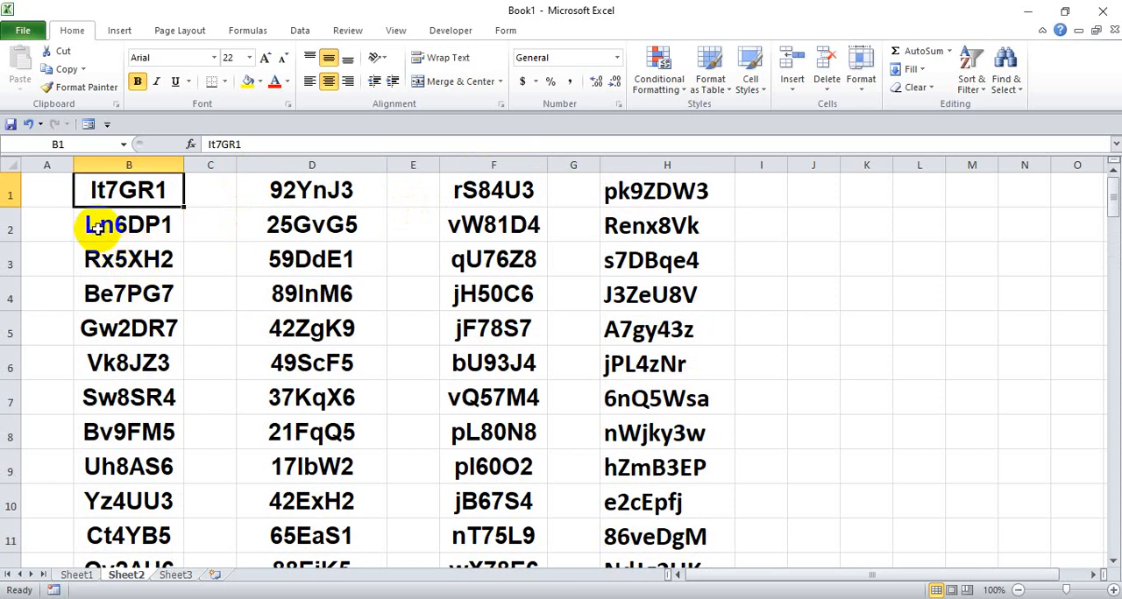
- Compare the character order of the formula-generated tokens in B2 and B3 with the online-generated entries in column H
click(91, 224)
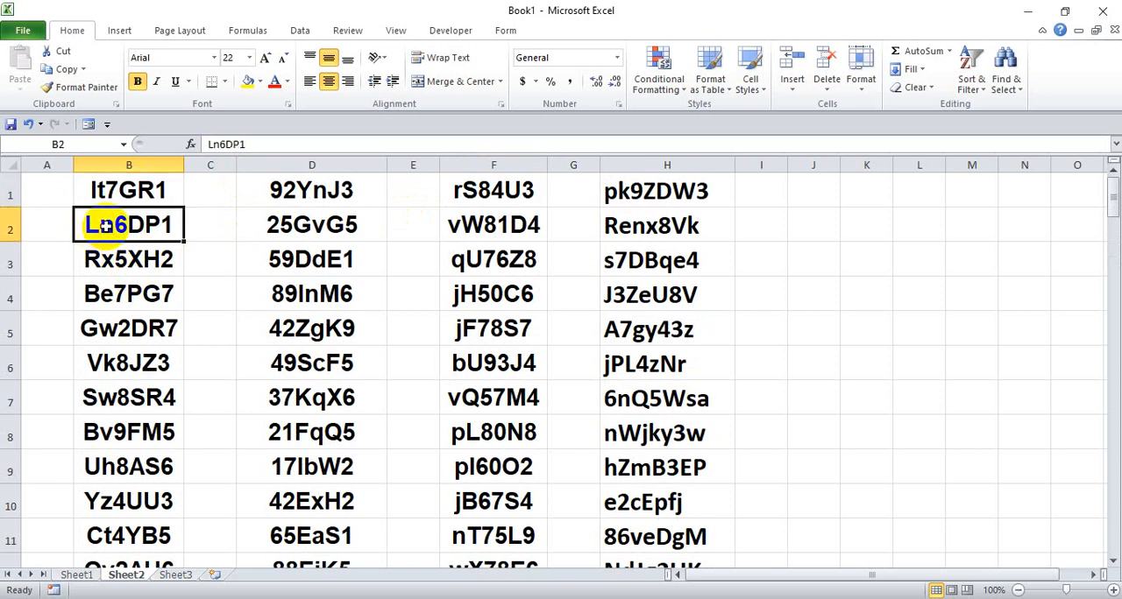
click(103, 261)
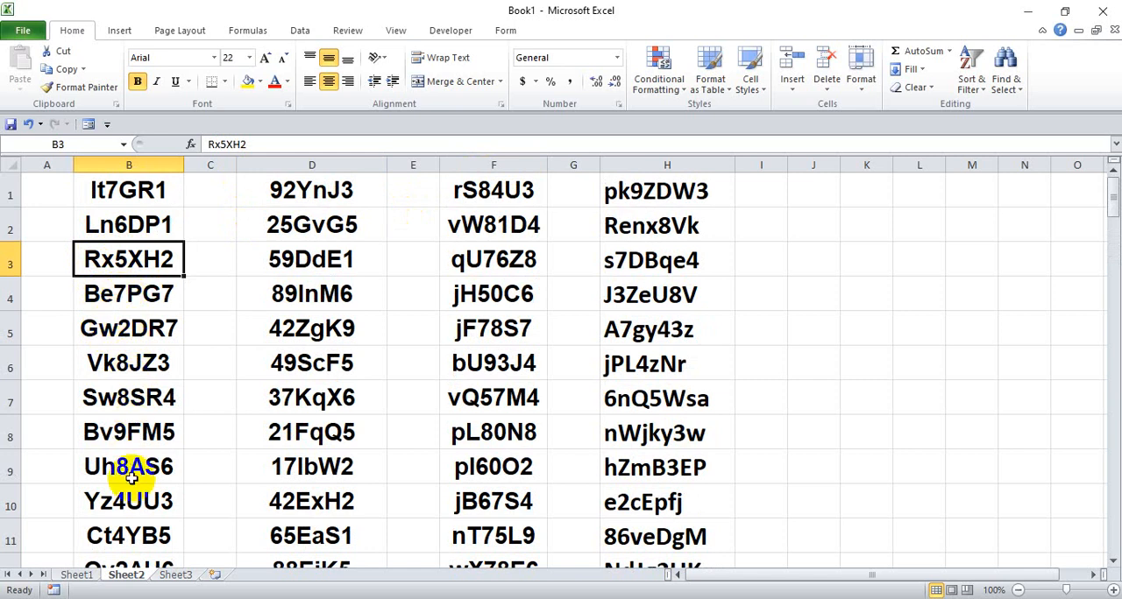
click(646, 226)
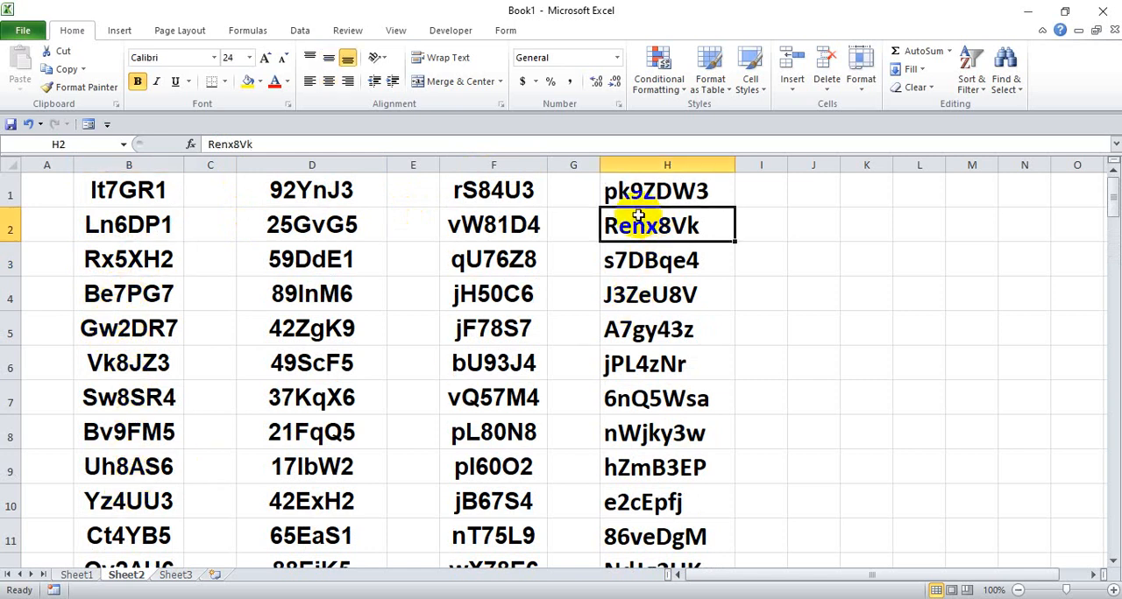
click(618, 194)
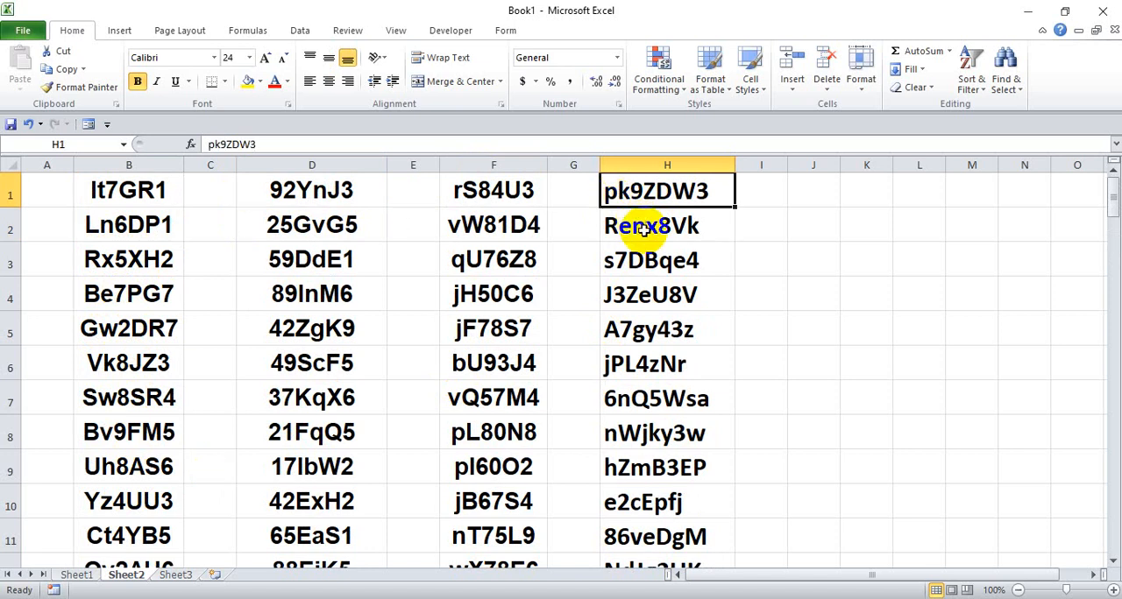
scroll(644, 228, down, 3)
scroll(644, 228, up, 3)
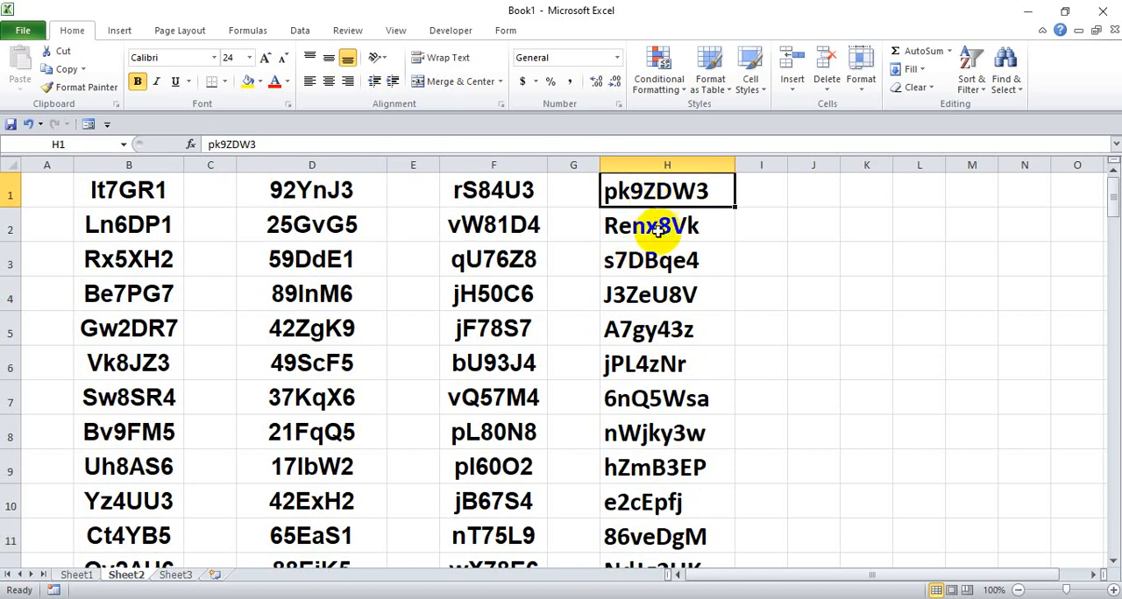
click(658, 336)
scroll(657, 335, down, 3)
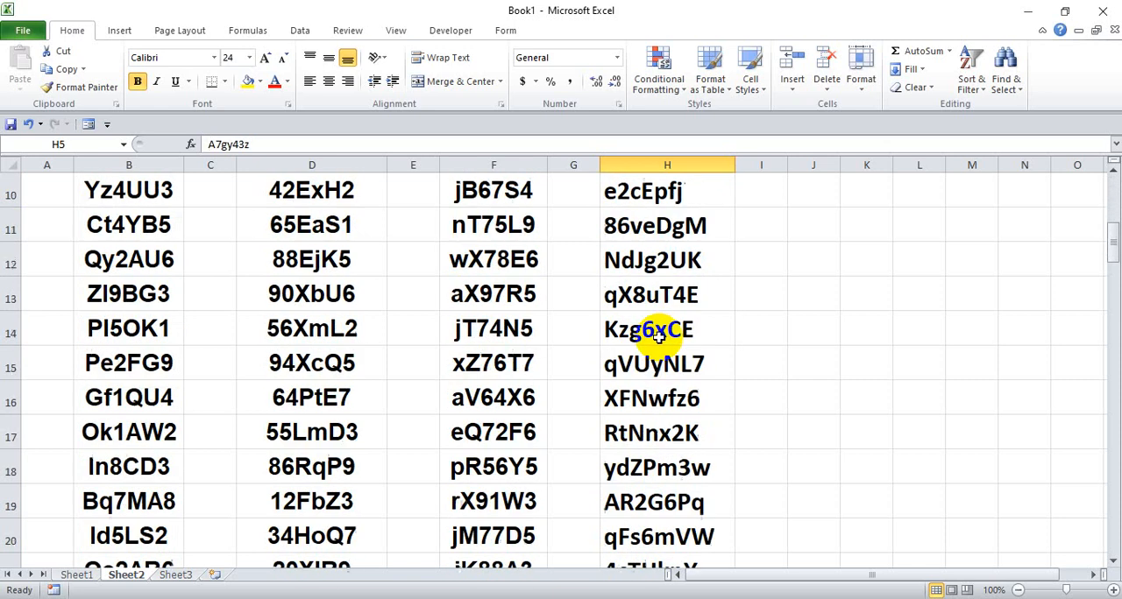
scroll(657, 335, up, 3)
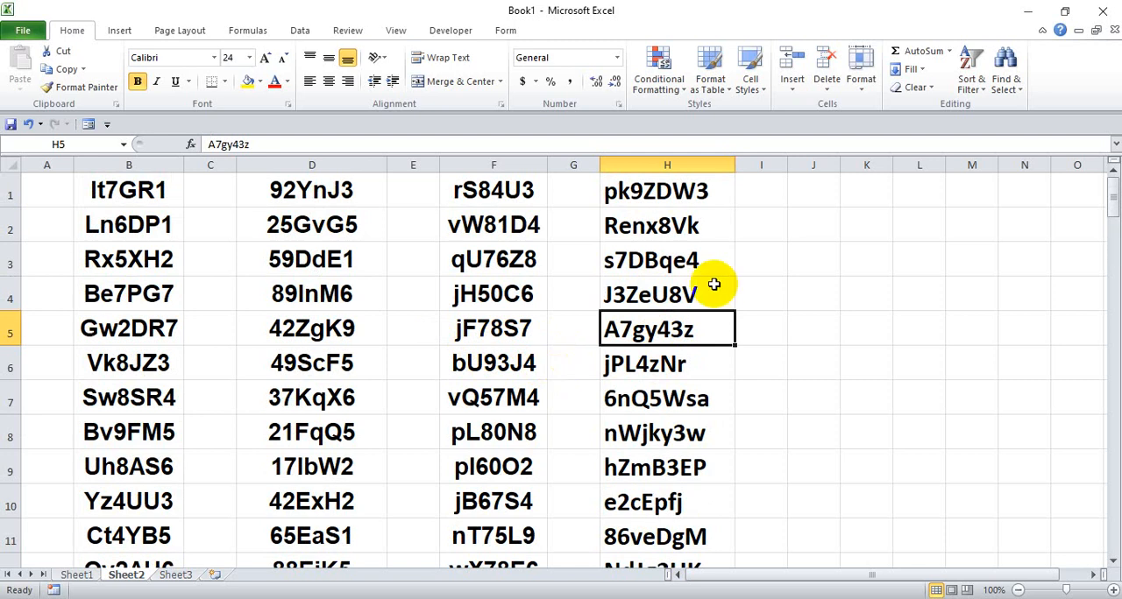
- Switch to the GF - Token Berbeda deck in Google Slides and start the presentation from the first slide
key(alt+Tab)
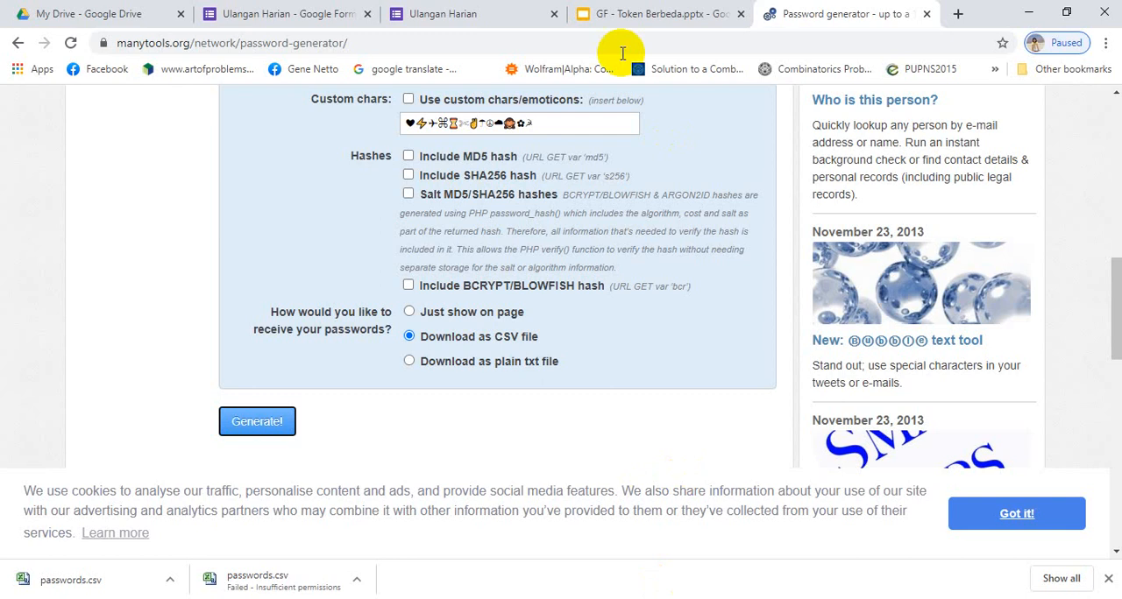
click(642, 16)
scroll(125, 193, up, 5)
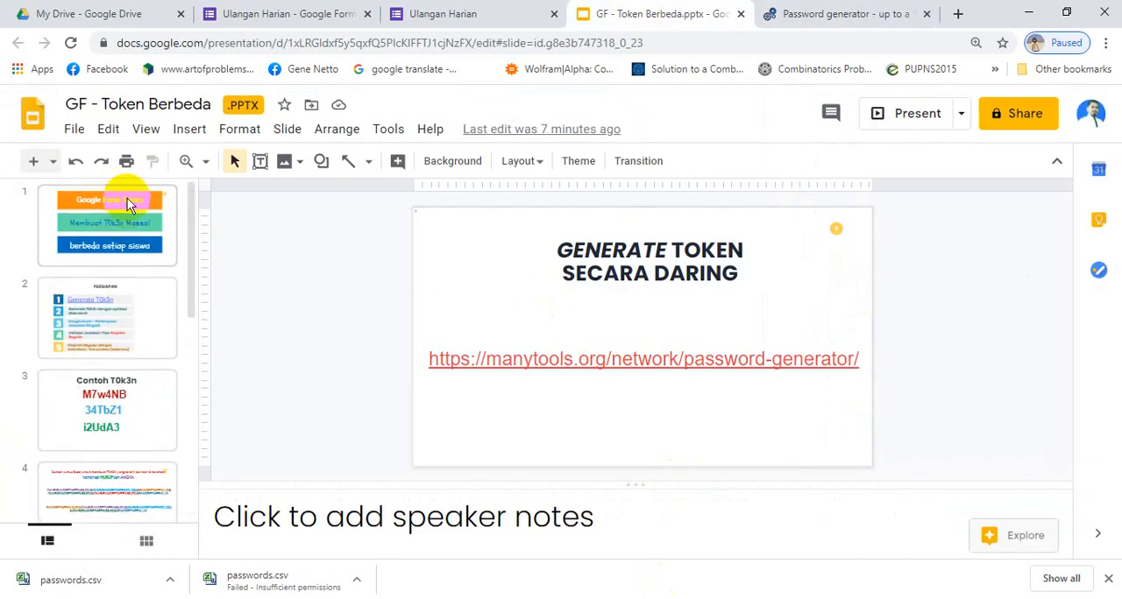
click(128, 211)
click(907, 116)
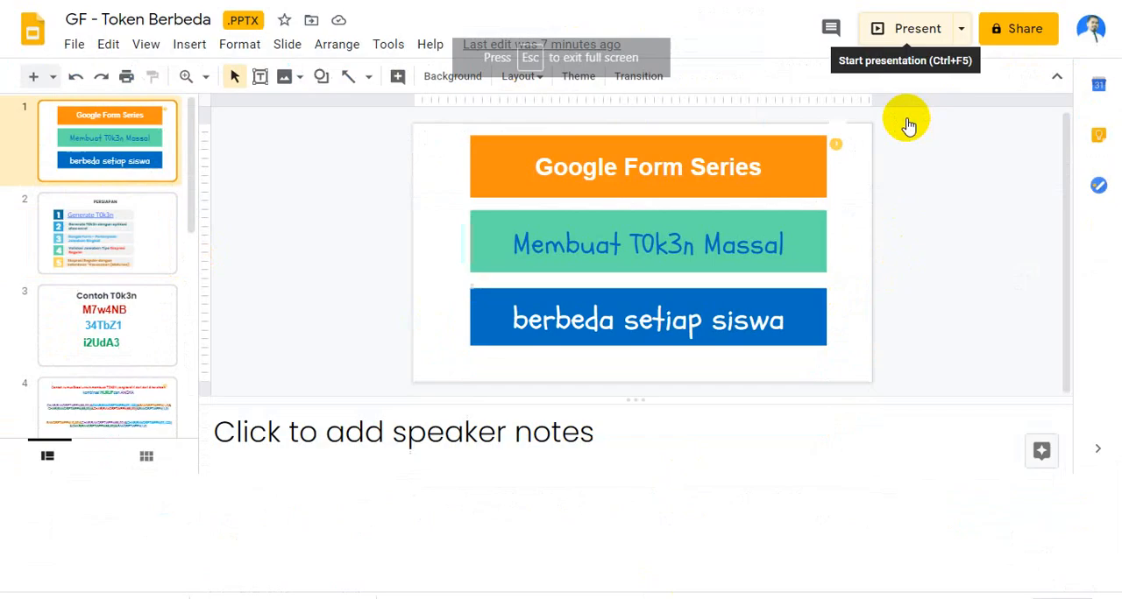